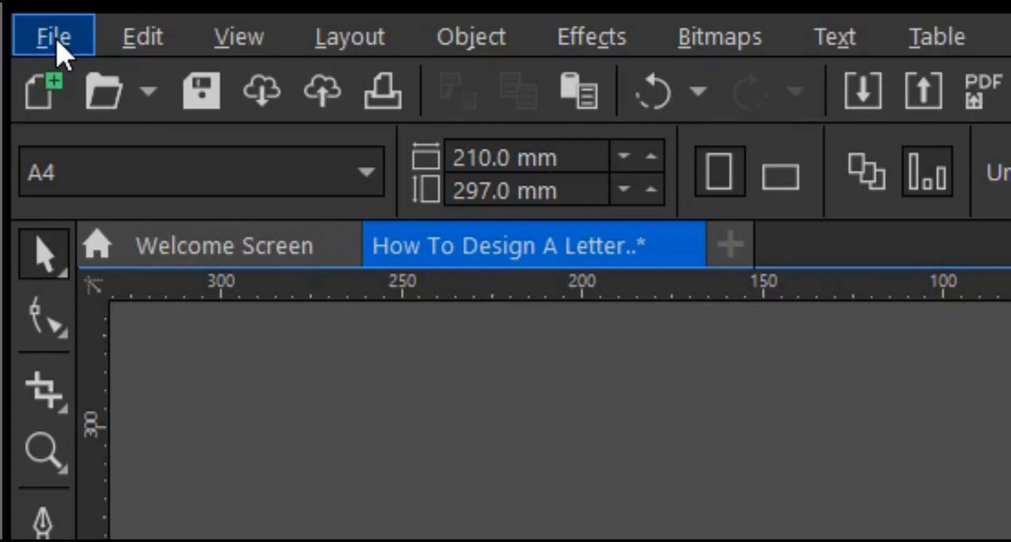
pyautogui.click(57, 42)
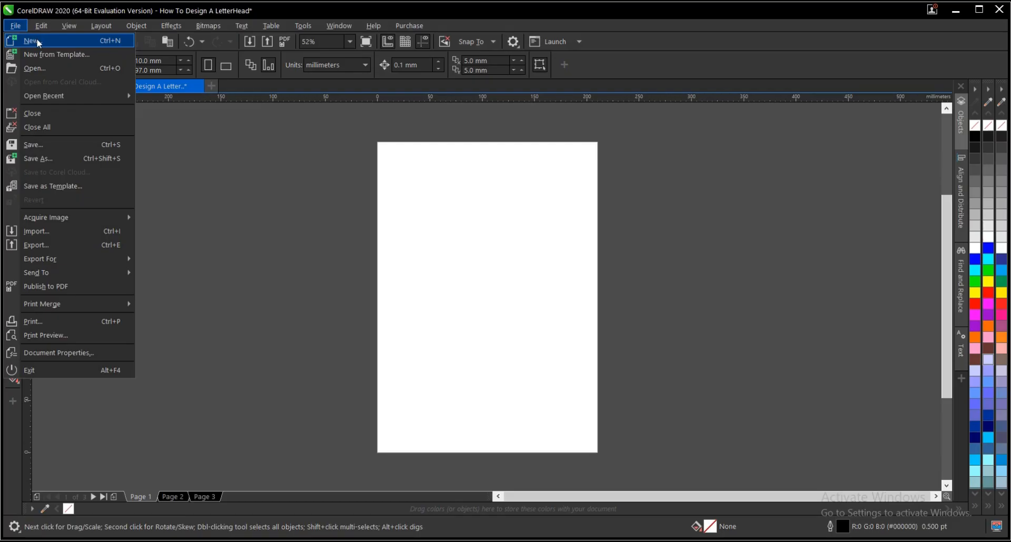
pyautogui.click(36, 40)
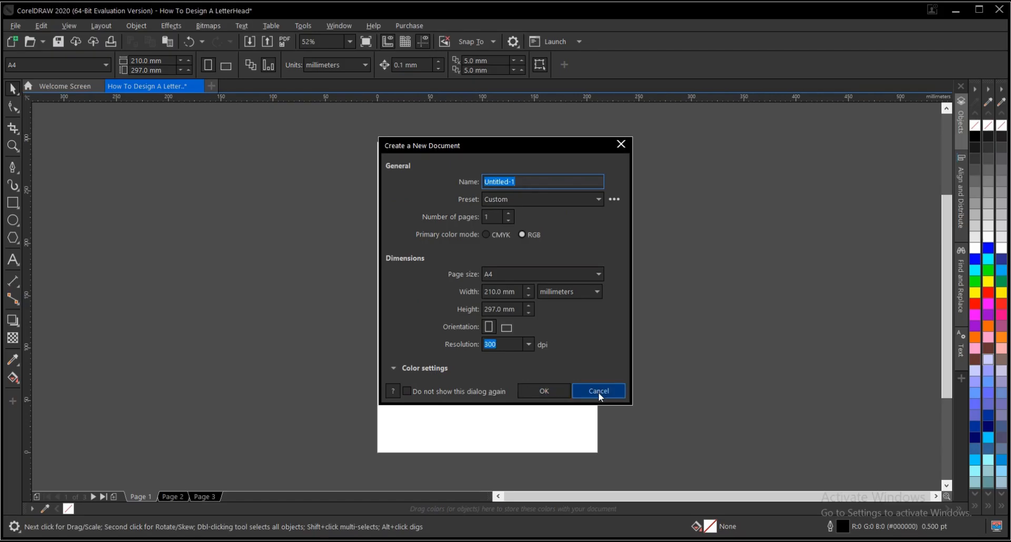
pyautogui.click(602, 390)
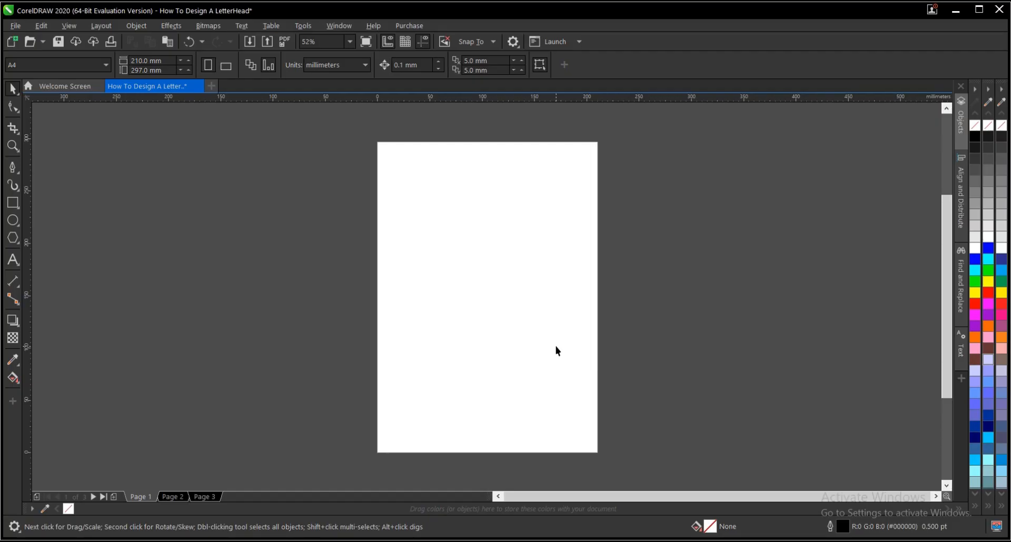
# Step: Examine the logo and contact details of the sample letterhead on page 2, and return to page 1
pyautogui.click(175, 496)
pyautogui.scroll(2, 452, 156)
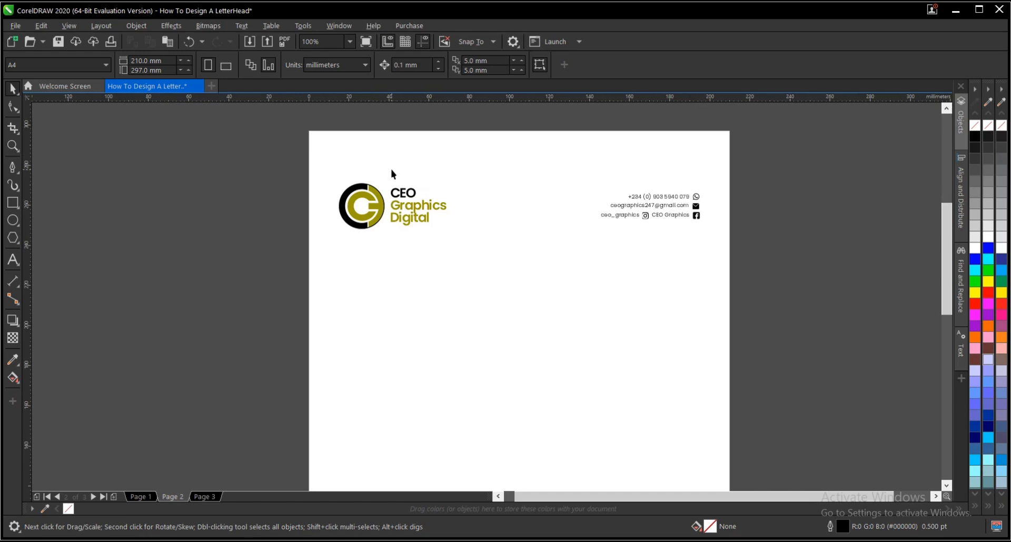
pyautogui.scroll(2, 390, 172)
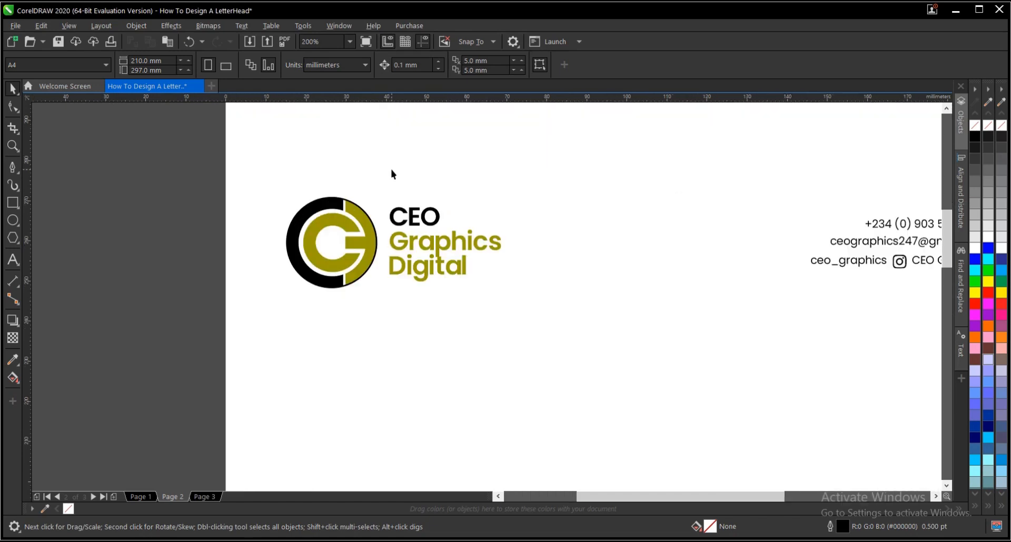
pyautogui.click(361, 235)
pyautogui.scroll(-2, 650, 291)
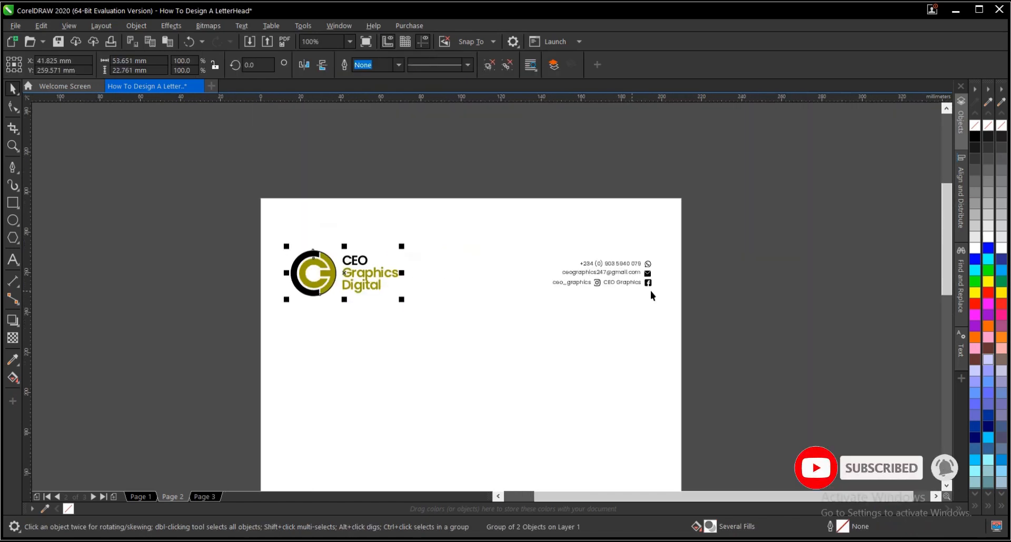
pyautogui.scroll(2, 650, 273)
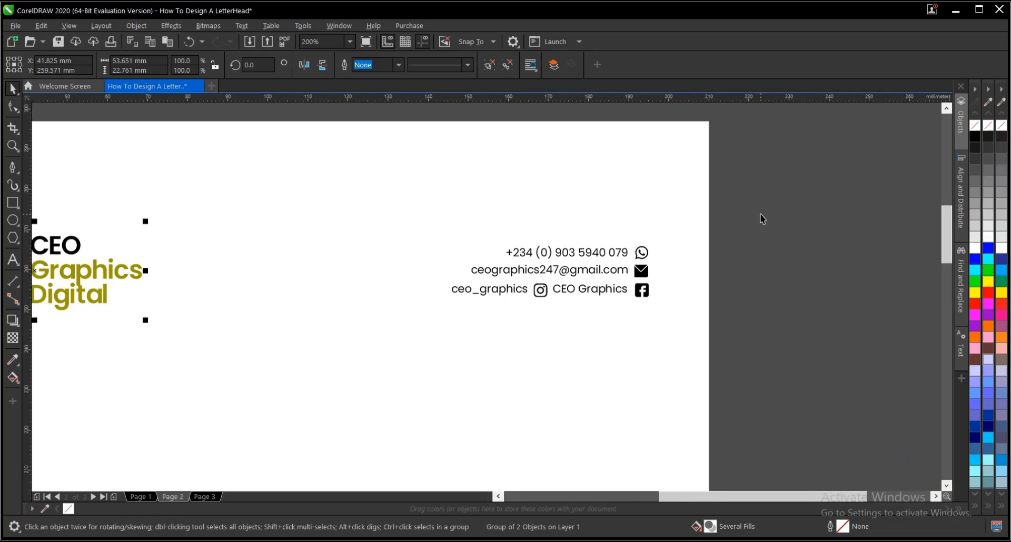
pyautogui.scroll(-2, 762, 219)
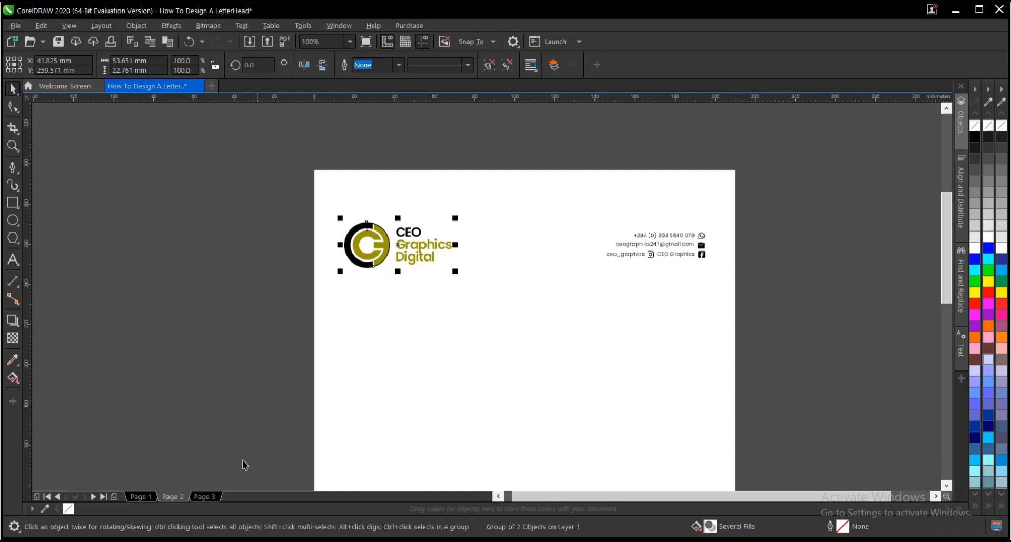
pyautogui.click(141, 496)
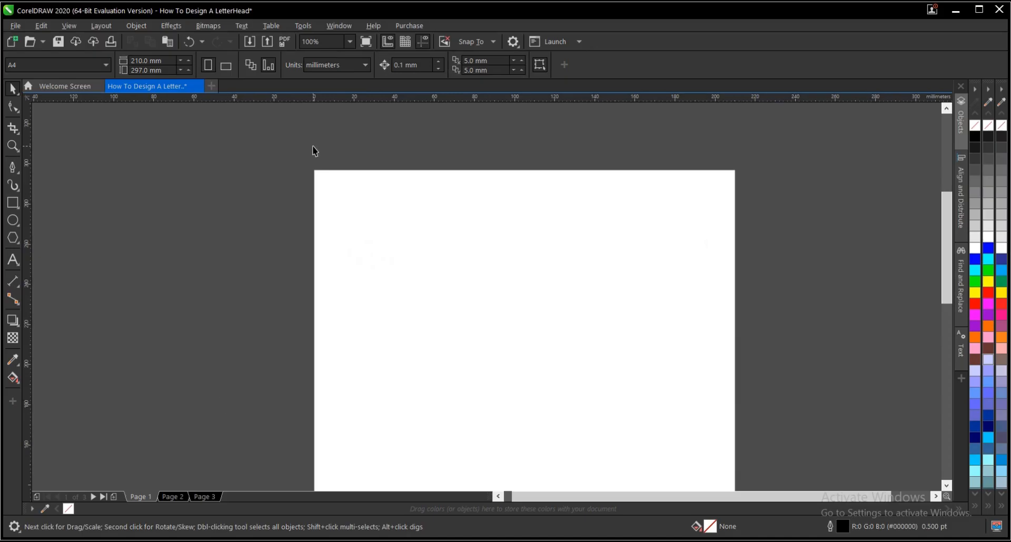
pyautogui.scroll(-2, 311, 147)
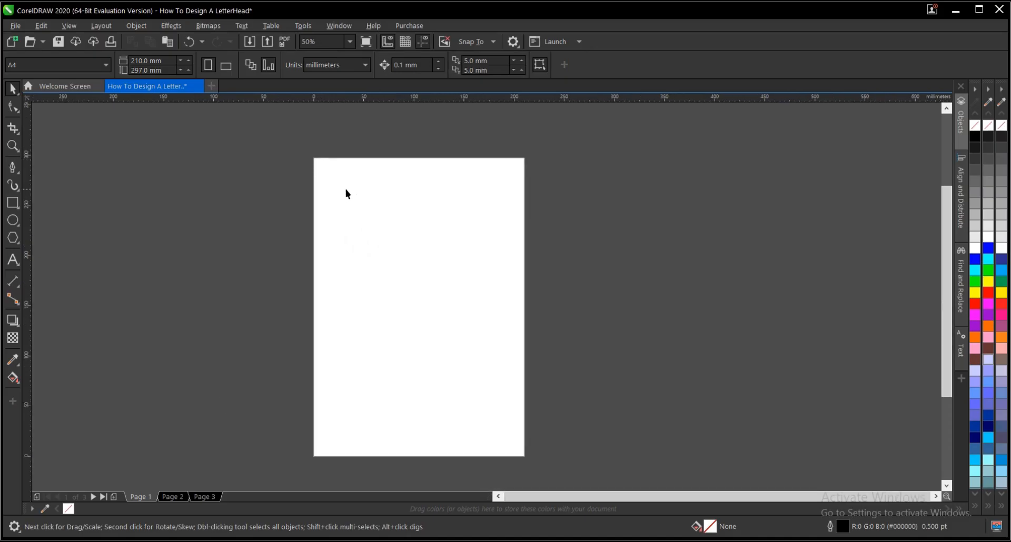
pyautogui.click(72, 67)
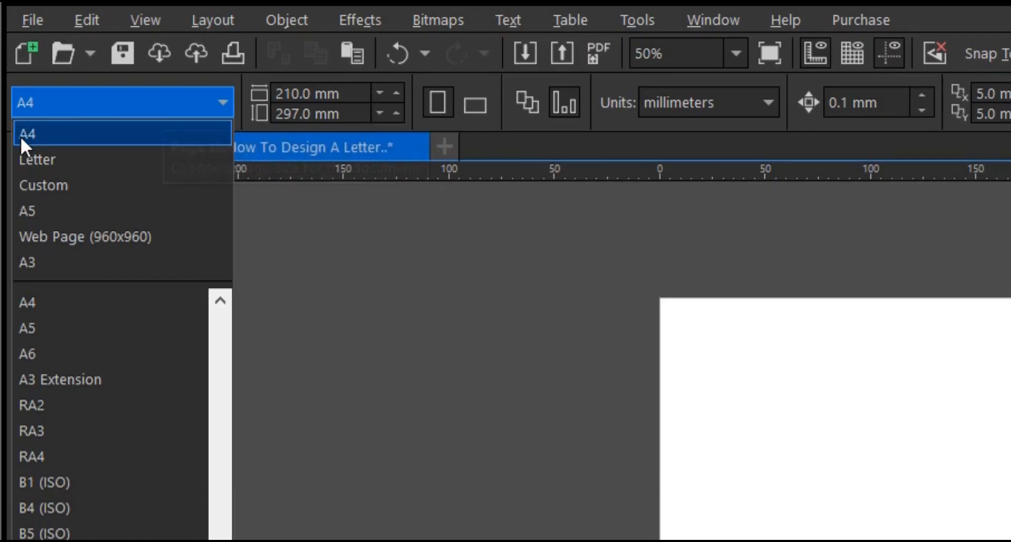
pyautogui.click(448, 288)
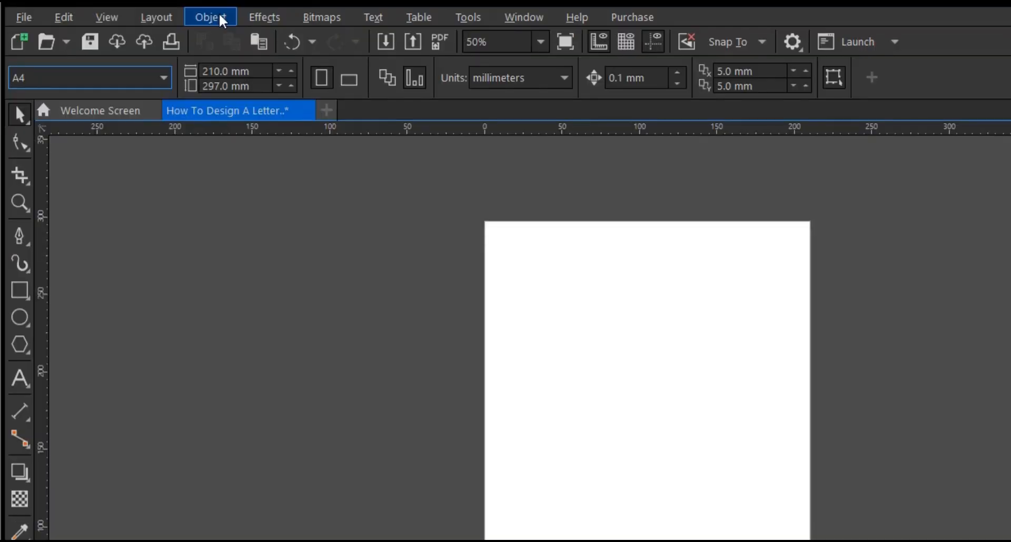
pyautogui.click(114, 23)
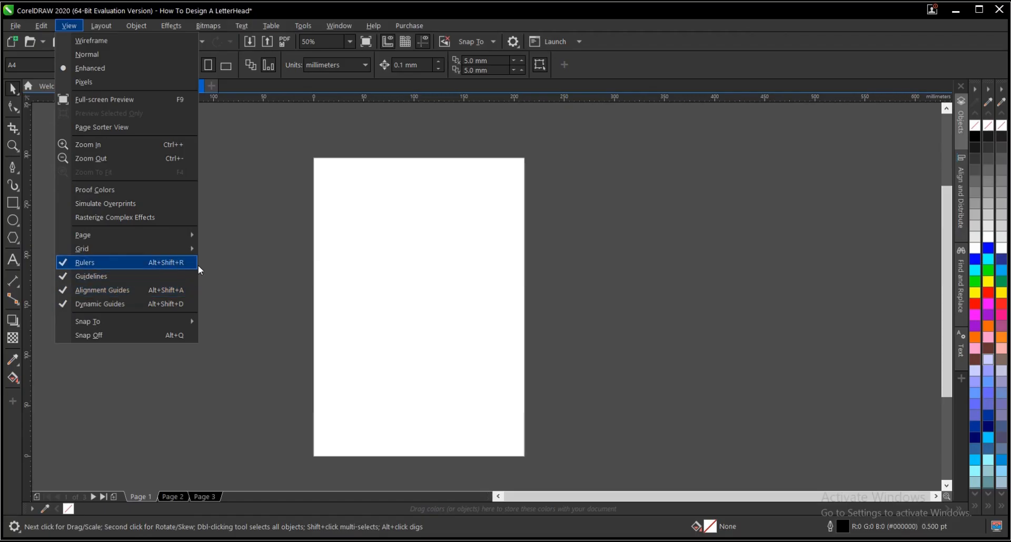
pyautogui.click(283, 285)
pyautogui.scroll(1, 316, 289)
pyautogui.scroll(-1, 318, 289)
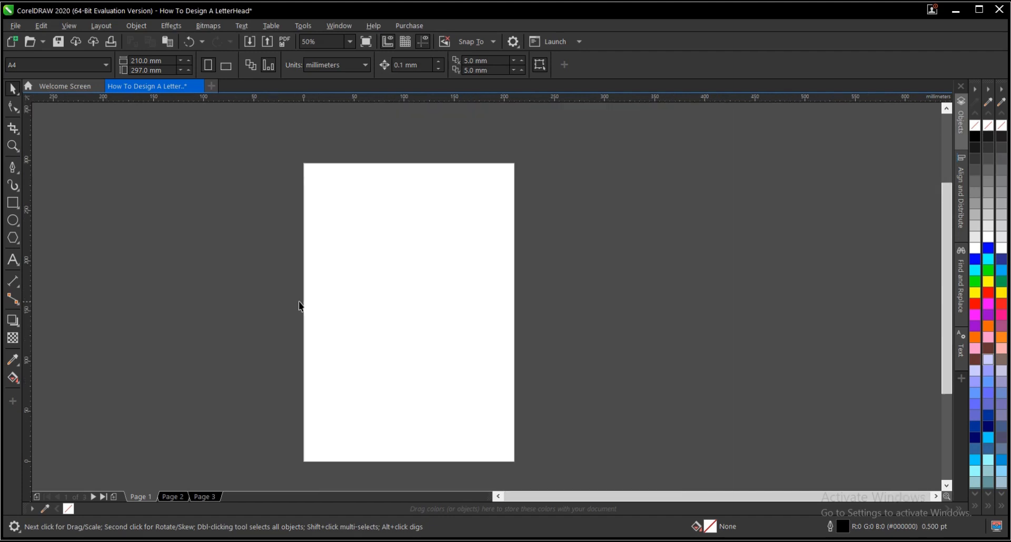
pyautogui.moveTo(281, 149); pyautogui.dragTo(570, 469)
# Step: Create a page frame rectangle covering the whole A4 page and deselect it
pyautogui.scroll(2, 175, 223)
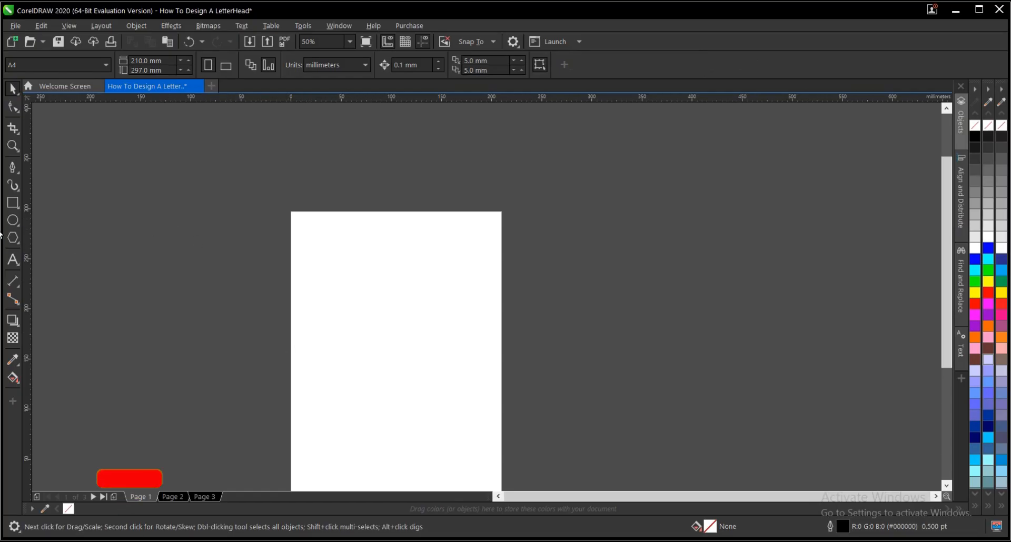
pyautogui.doubleClick(13, 205)
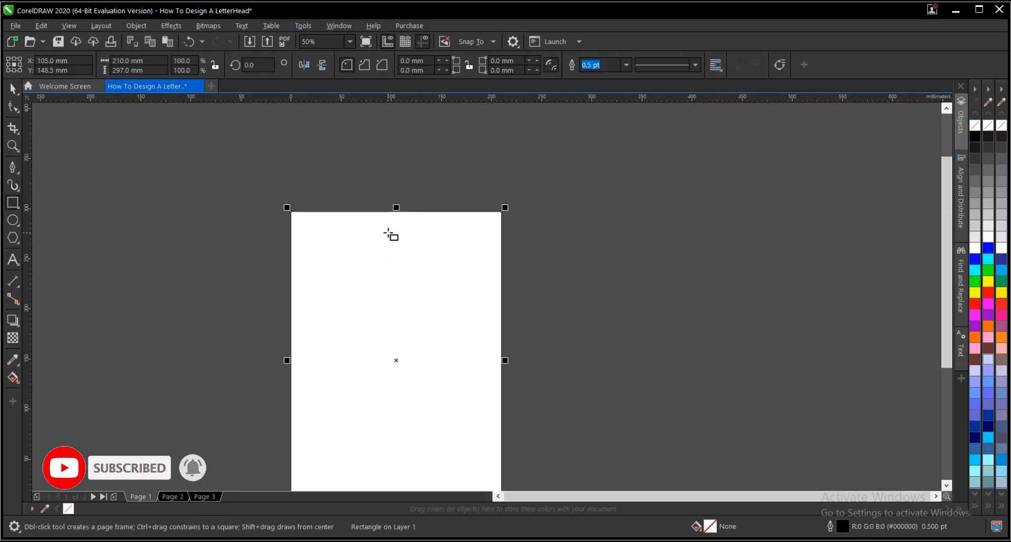
pyautogui.scroll(3, 395, 221)
pyautogui.scroll(-3, 377, 204)
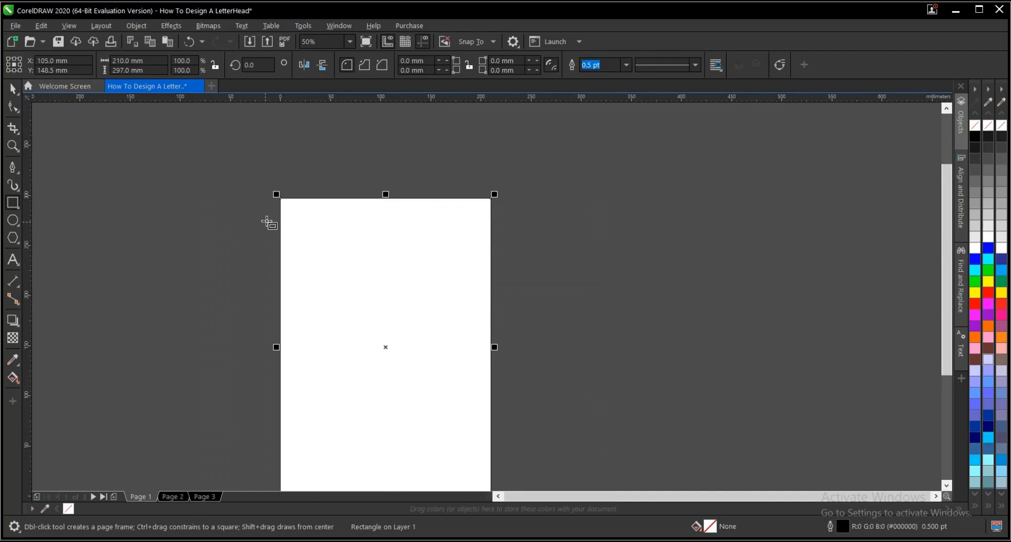
pyautogui.press('space')
pyautogui.click(243, 171)
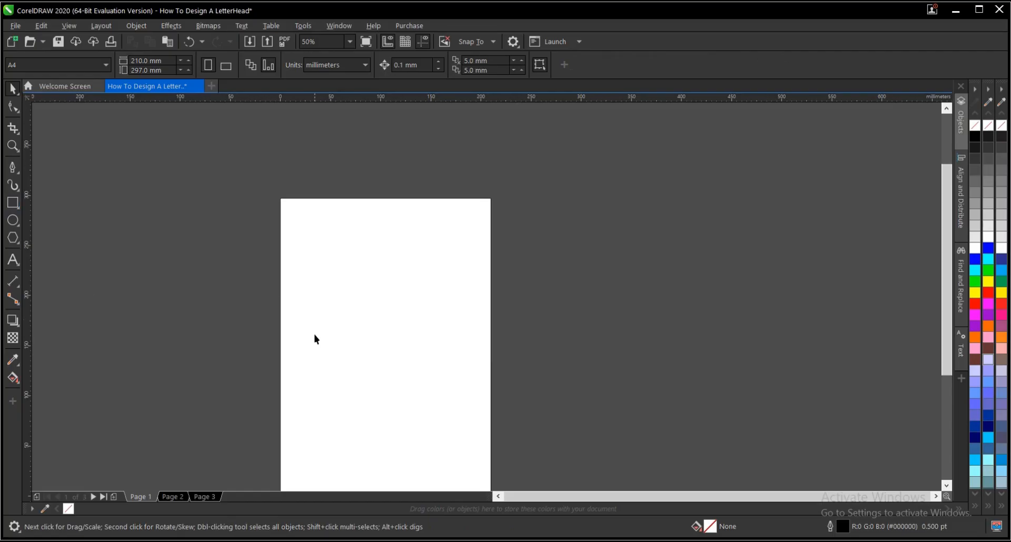
# Step: Draw a small rectangle about 8.3 mm wide and 4 mm high inward from the page's left edge
pyautogui.scroll(2, 314, 333)
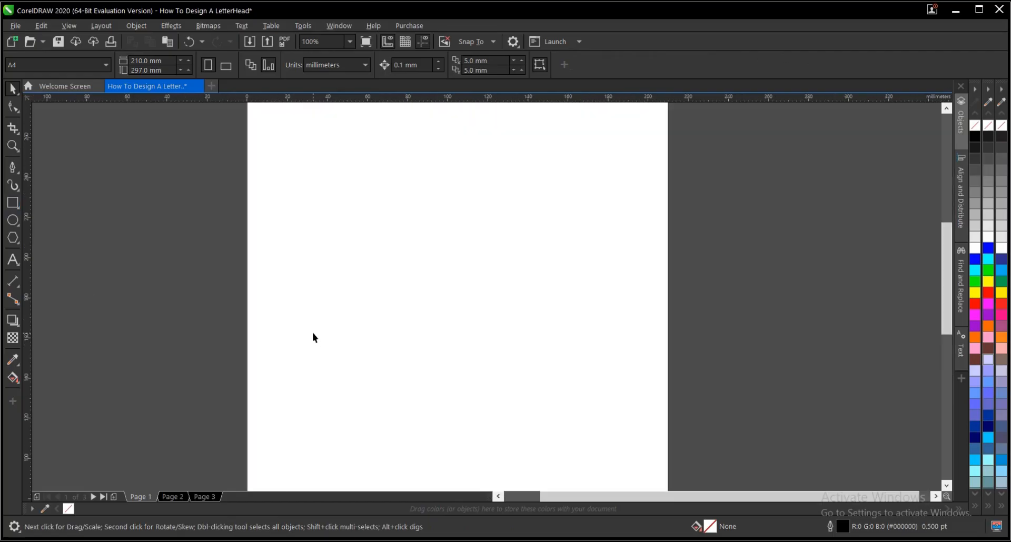
pyautogui.click(13, 203)
pyautogui.scroll(4, 248, 295)
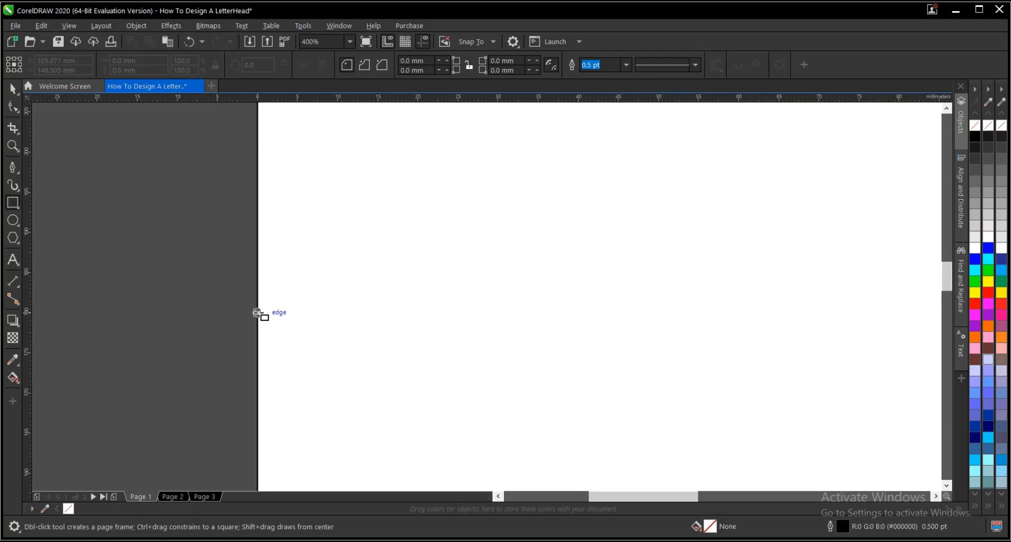
pyautogui.moveTo(257, 313); pyautogui.dragTo(324, 345)
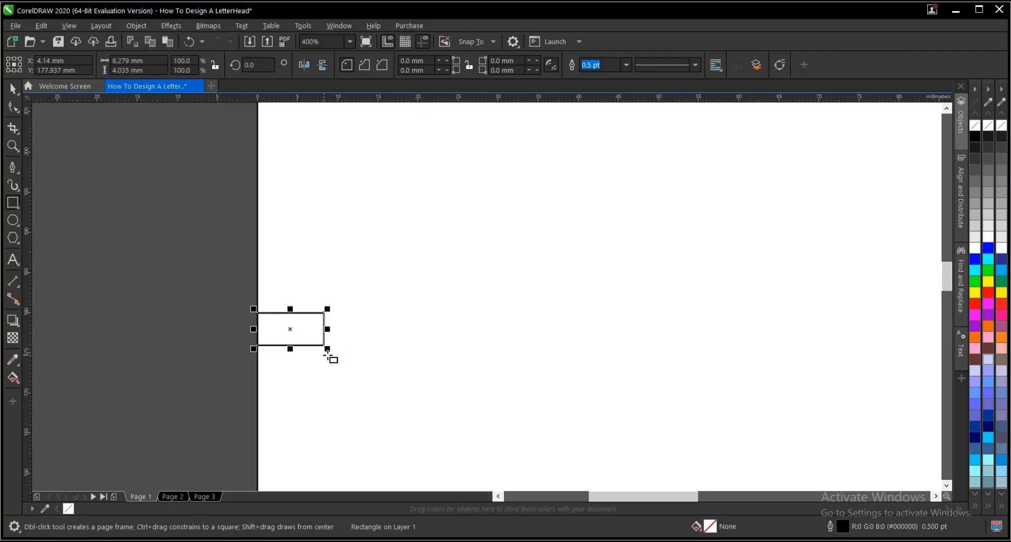
pyautogui.press('space')
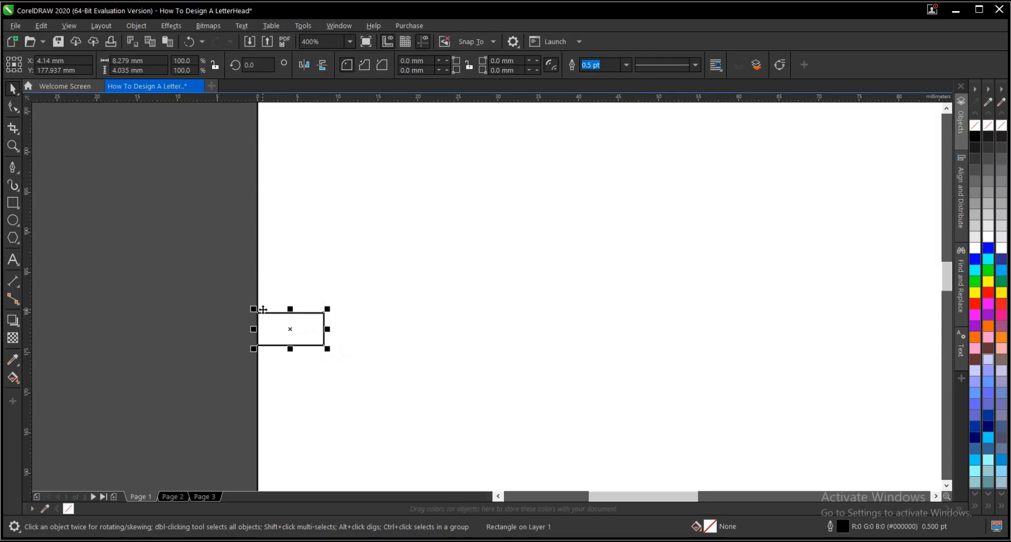
# Step: Set the small rectangle's width to 15 mm and move its left side flush with the page's left edge
pyautogui.moveTo(221, 291); pyautogui.dragTo(322, 343)
pyautogui.moveTo(150, 59); pyautogui.dragTo(110, 61)
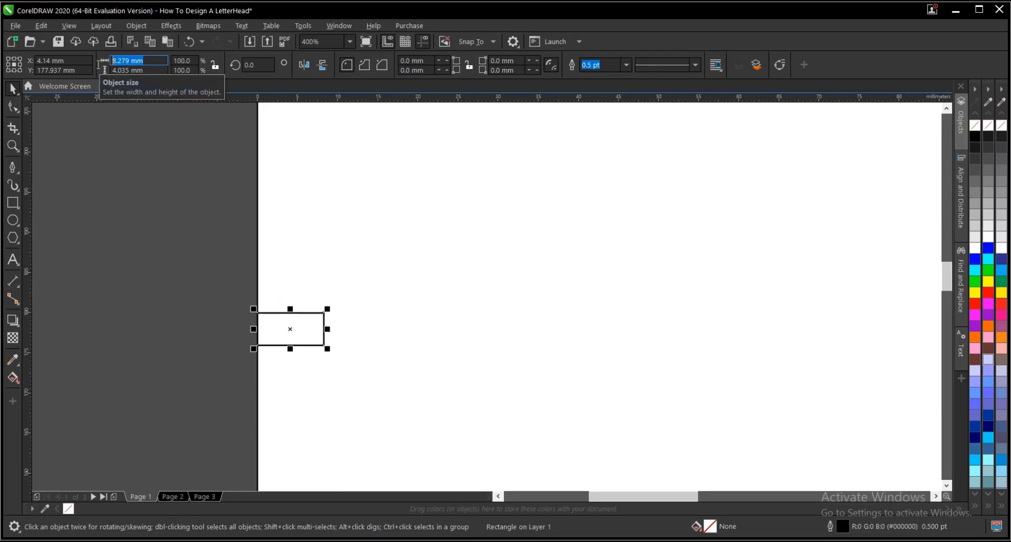
pyautogui.write('1')
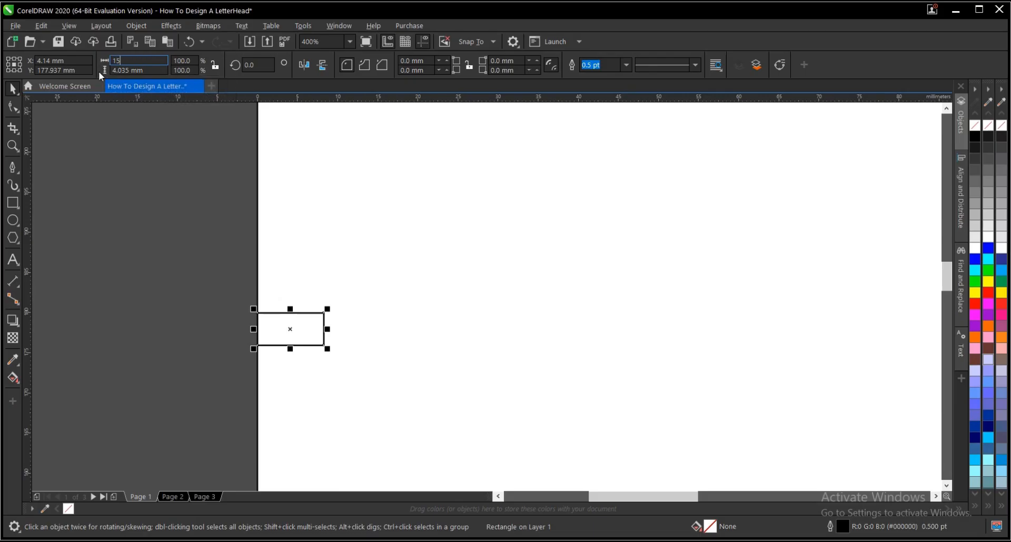
pyautogui.write('5')
pyautogui.press('Return')
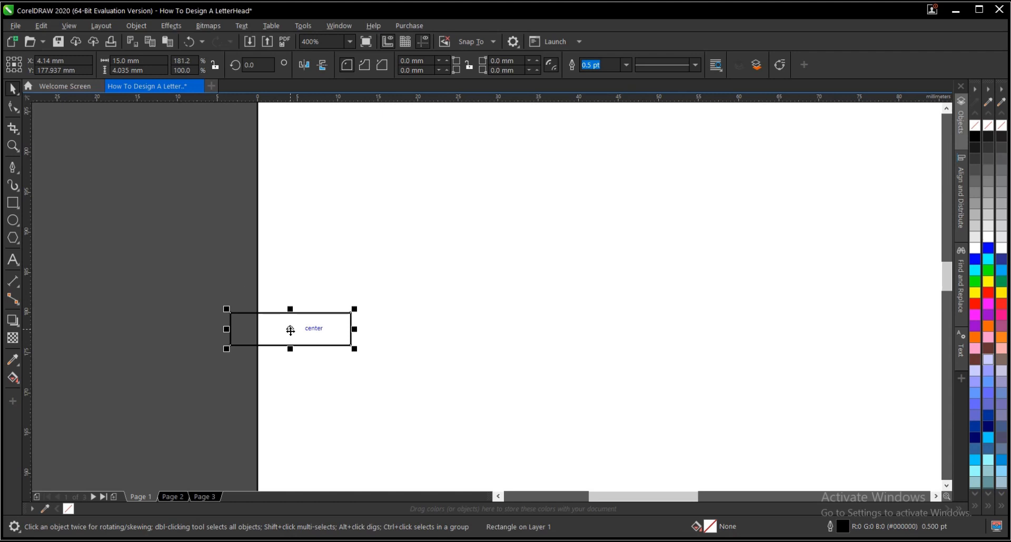
pyautogui.moveTo(295, 332); pyautogui.dragTo(317, 331)
pyautogui.scroll(-2, 317, 331)
pyautogui.scroll(-1, 326, 312)
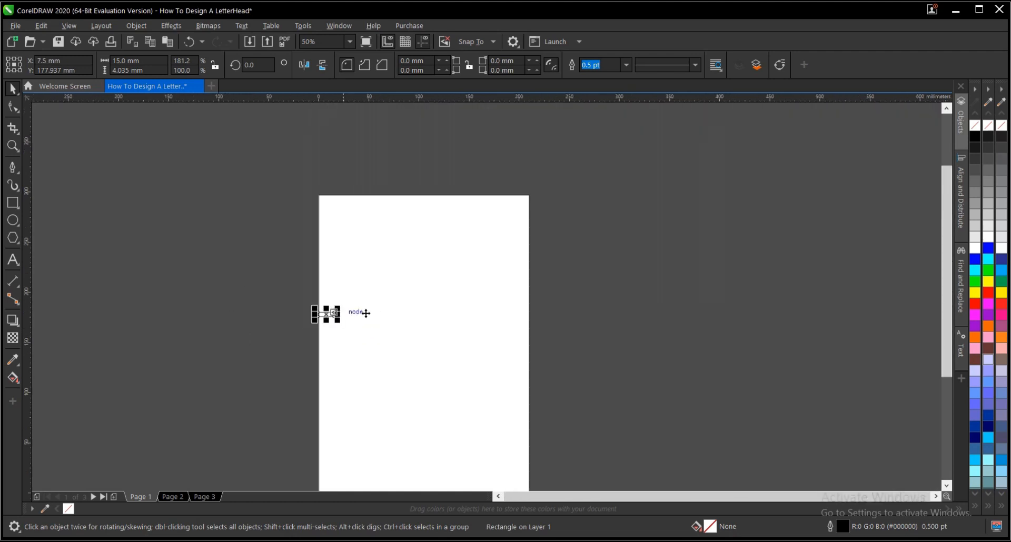
# Step: Duplicate the 15 mm rectangle horizontally and align the copy with the page frame's right edge
pyautogui.scroll(1, 378, 374)
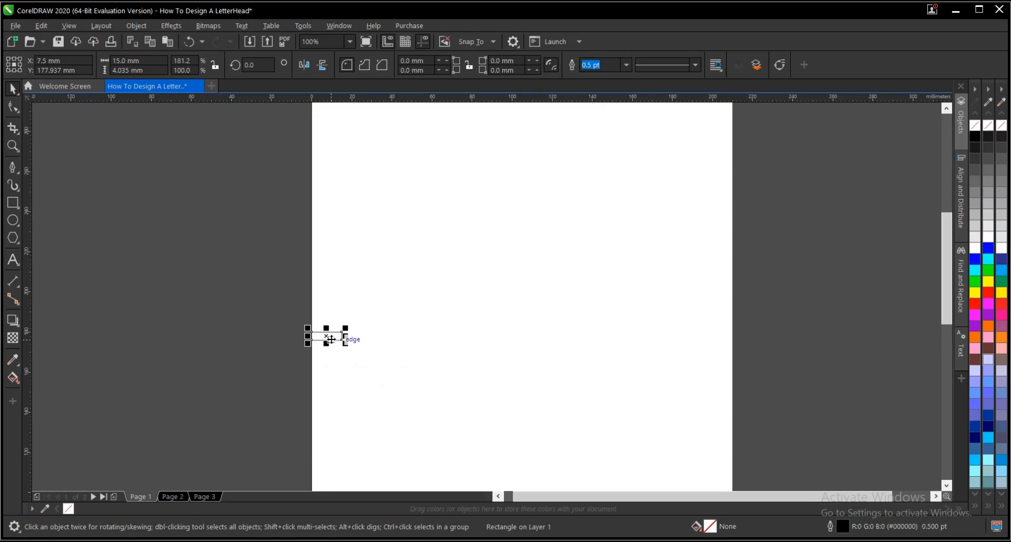
pyautogui.moveTo(279, 305); pyautogui.dragTo(424, 389)
pyautogui.moveTo(327, 340); pyautogui.dragTo(453, 342)
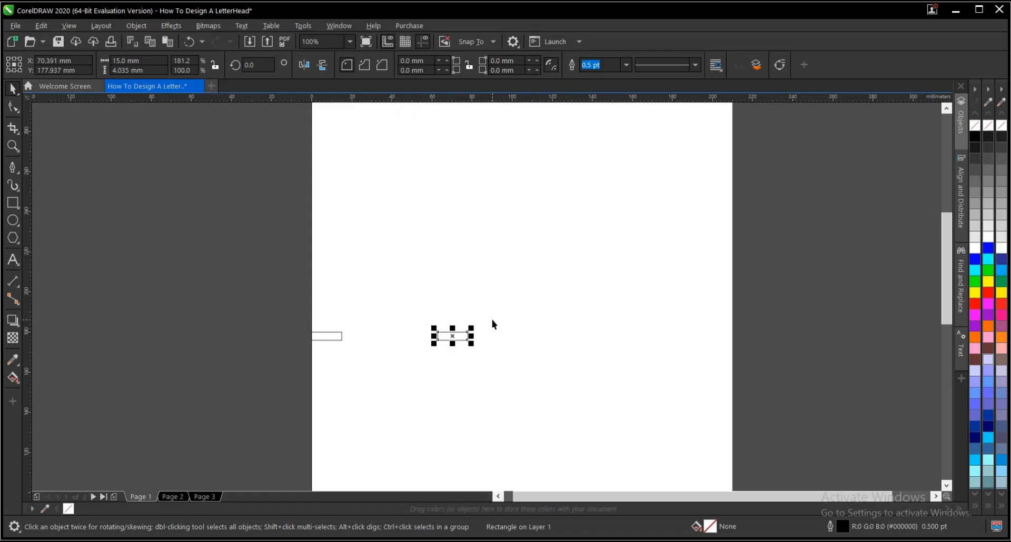
pyautogui.keyDown('shift'); pyautogui.click(538, 279); pyautogui.keyUp('shift')
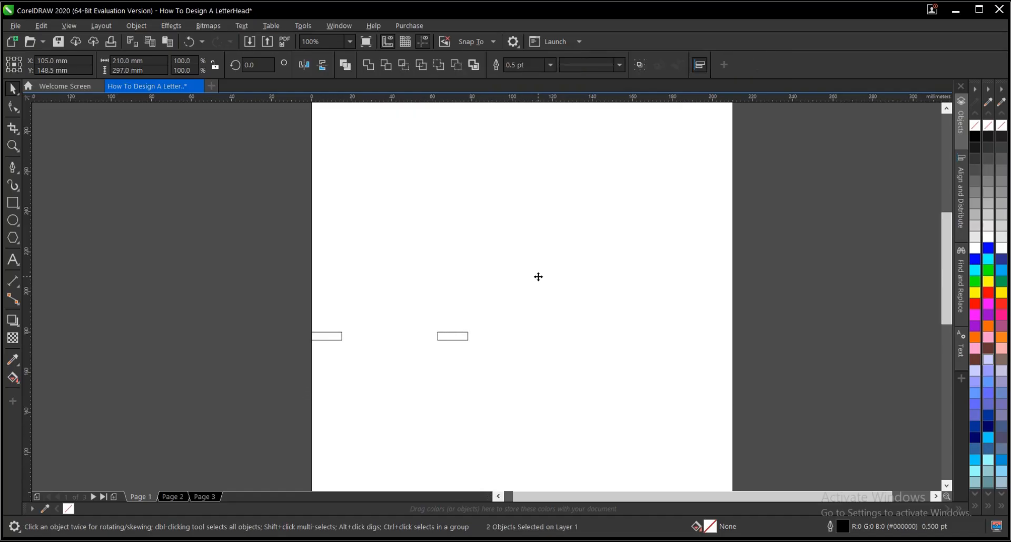
pyautogui.press('r')
pyautogui.scroll(-4, 501, 275)
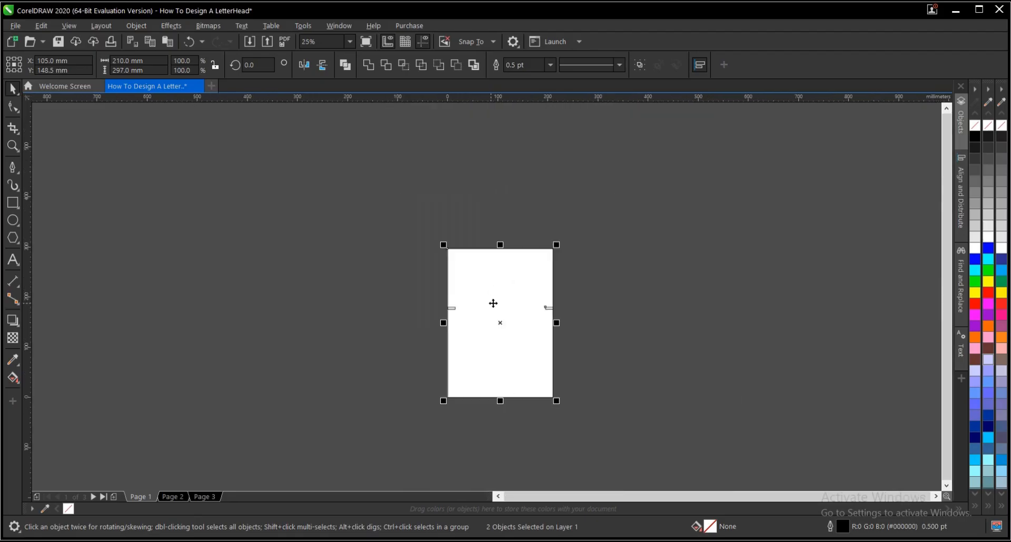
pyautogui.scroll(2, 579, 308)
pyautogui.scroll(-1, 560, 305)
# Step: Duplicate the right-edge rectangle into the page's upper right area and rotate the copy to 270 degrees so it stands upright
pyautogui.moveTo(557, 278); pyautogui.dragTo(478, 372)
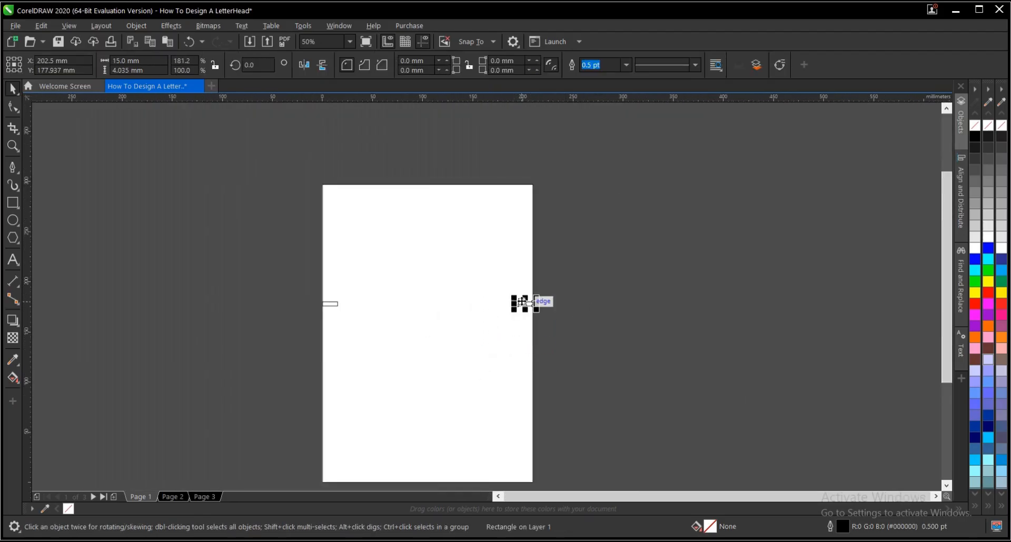
pyautogui.moveTo(523, 304); pyautogui.dragTo(509, 238)
pyautogui.scroll(3, 509, 238)
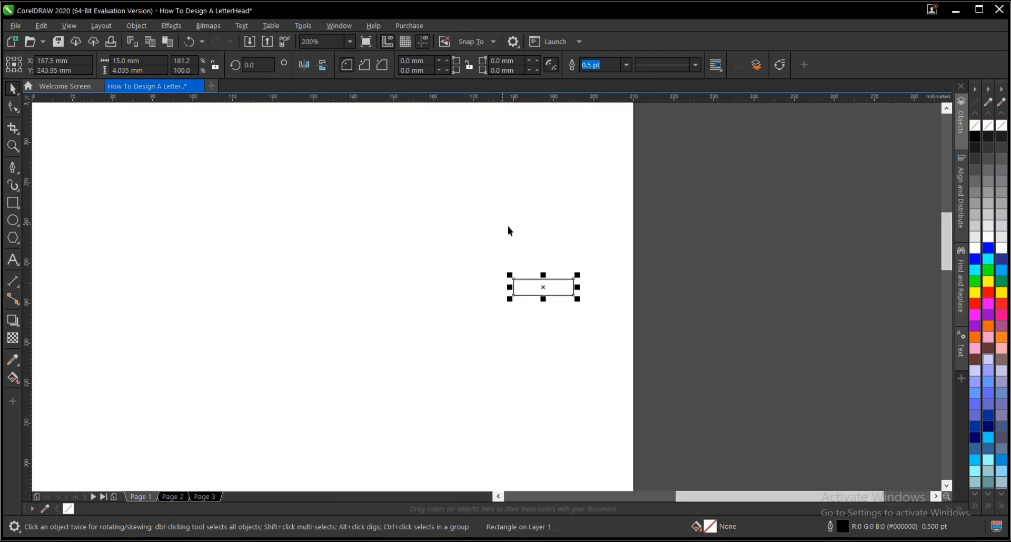
pyautogui.click(543, 288)
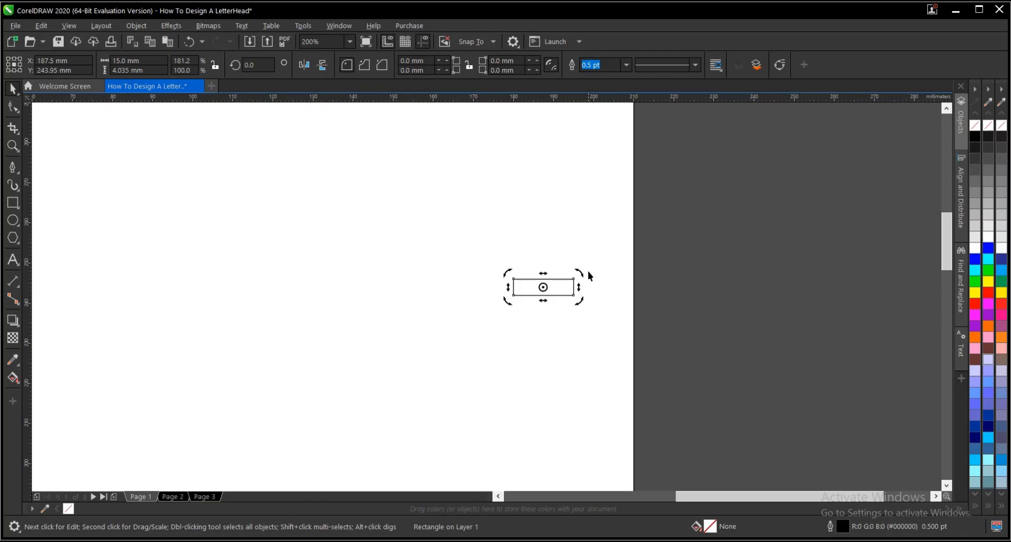
pyautogui.moveTo(581, 274); pyautogui.dragTo(557, 328)
pyautogui.scroll(-1, 687, 290)
pyautogui.click(674, 289)
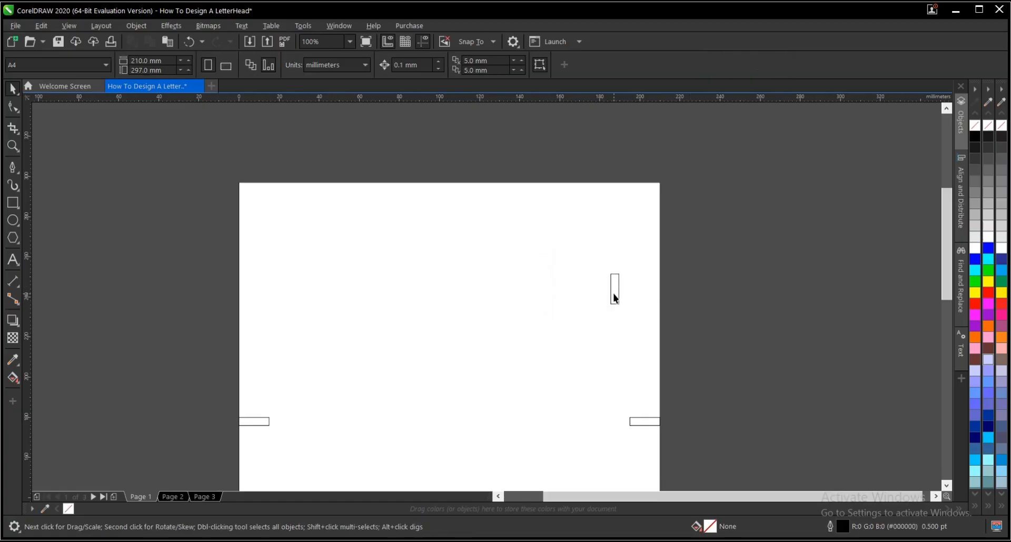
# Step: Move the upright rectangle flush against the page's top edge, near the horizontal middle of the page
pyautogui.click(613, 292)
pyautogui.moveTo(614, 289); pyautogui.dragTo(447, 200)
pyautogui.scroll(-1, 446, 193)
pyautogui.scroll(3, 445, 189)
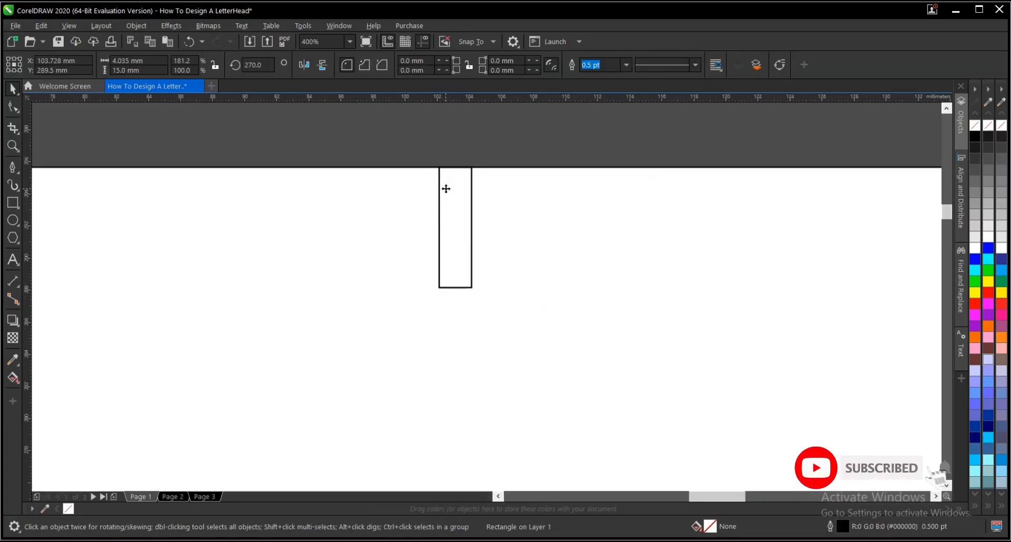
# Step: Duplicate the upright rectangle straight down the page and align the copy with the page frame's bottom edge
pyautogui.scroll(-3, 447, 181)
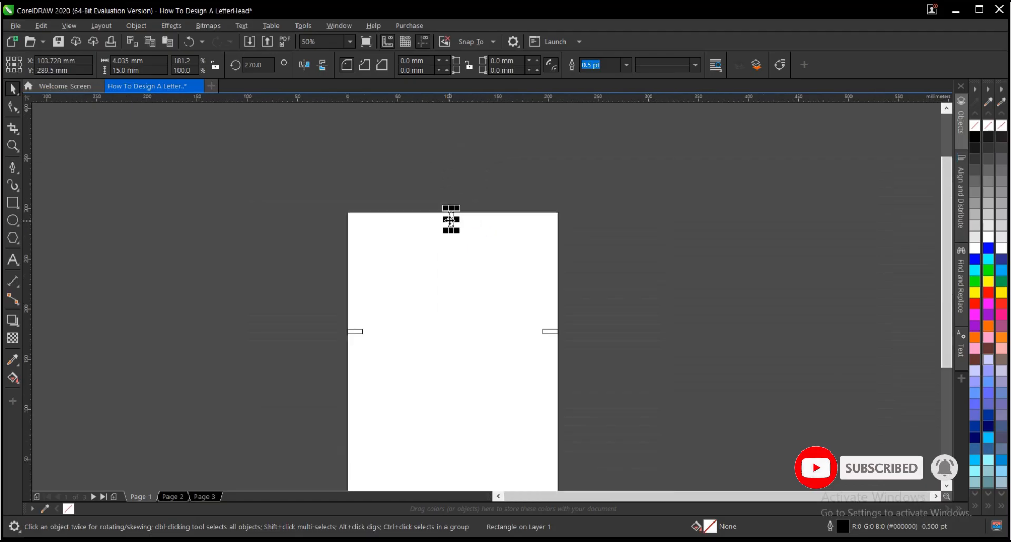
pyautogui.moveTo(451, 219); pyautogui.dragTo(453, 334)
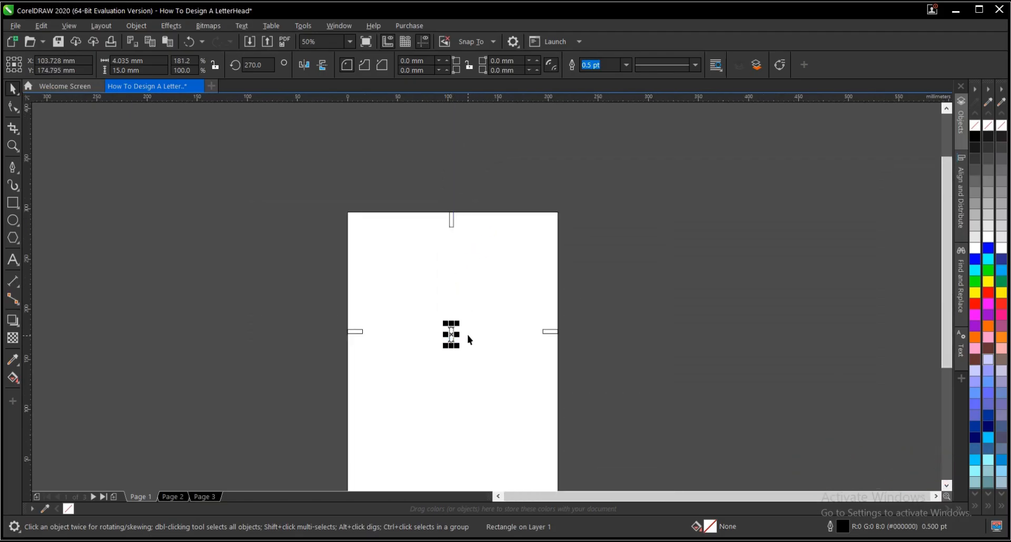
pyautogui.hotkey('ctrl', 'a')
pyautogui.scroll(-1, 451, 242)
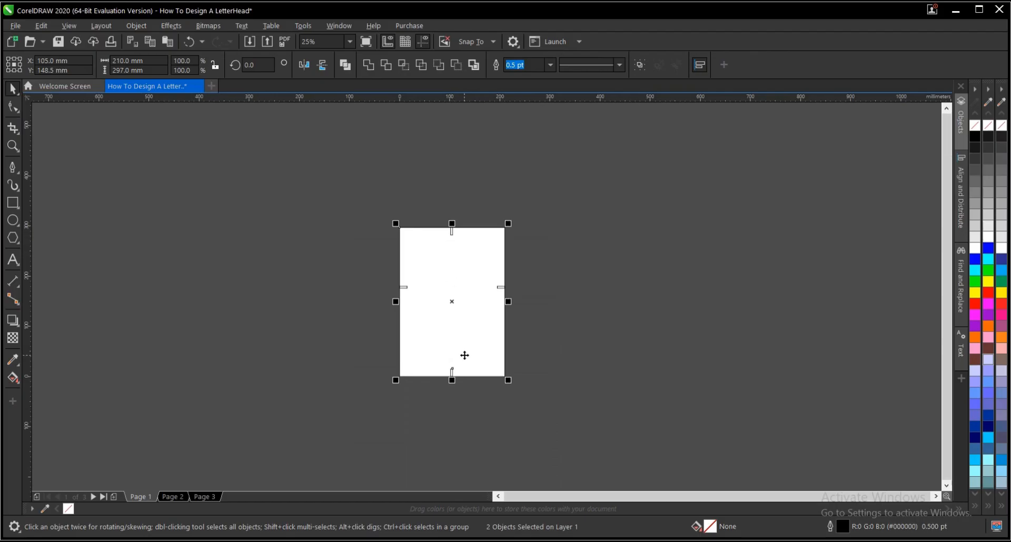
pyautogui.scroll(1, 451, 368)
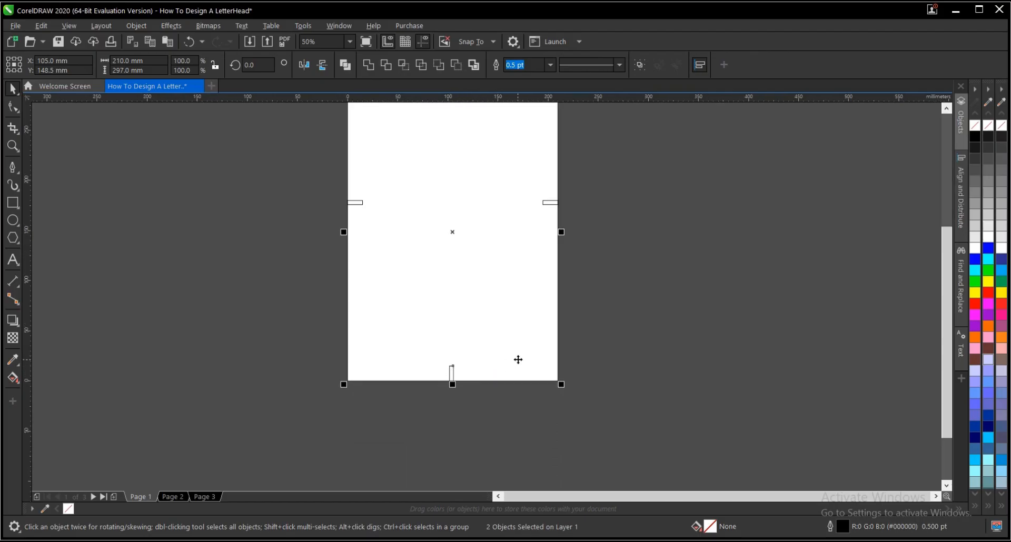
pyautogui.scroll(-1, 473, 398)
pyautogui.click(591, 368)
# Step: Add horizontal guidelines at 282 mm along the top rectangle's lower end and at 297 mm along the page's top edge
pyautogui.scroll(3, 476, 214)
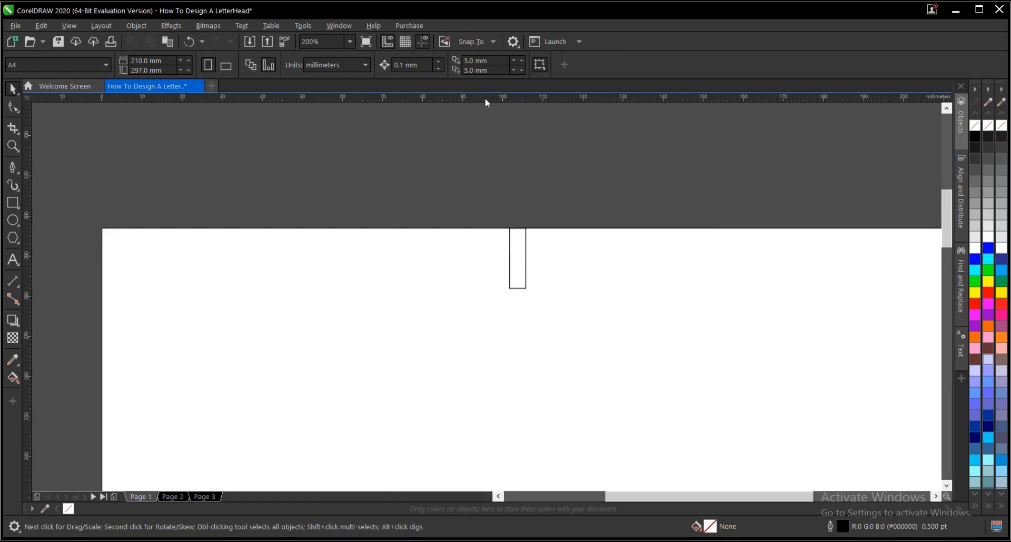
pyautogui.moveTo(485, 98); pyautogui.dragTo(520, 288)
pyautogui.scroll(1, 518, 226)
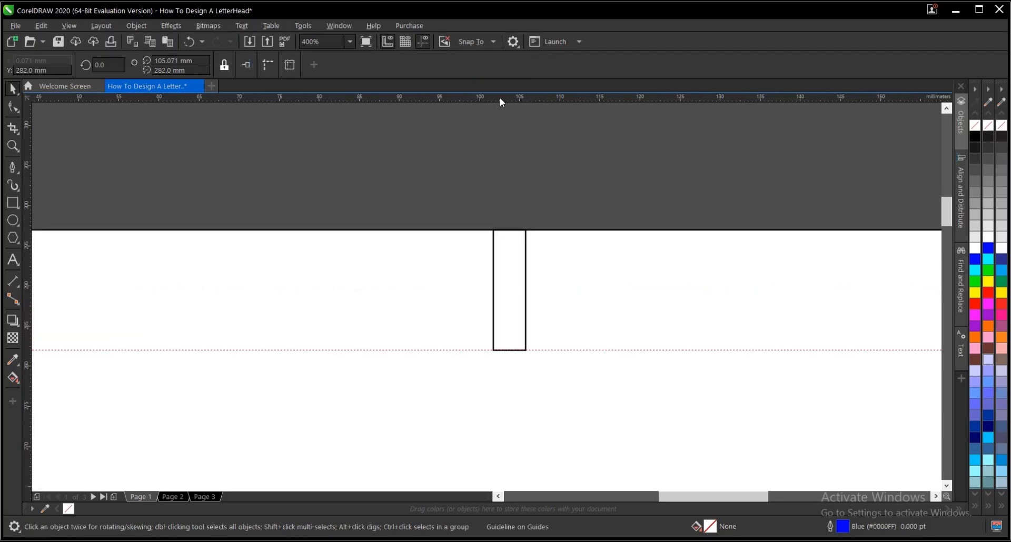
pyautogui.moveTo(500, 102); pyautogui.dragTo(505, 229)
pyautogui.scroll(-2, 527, 166)
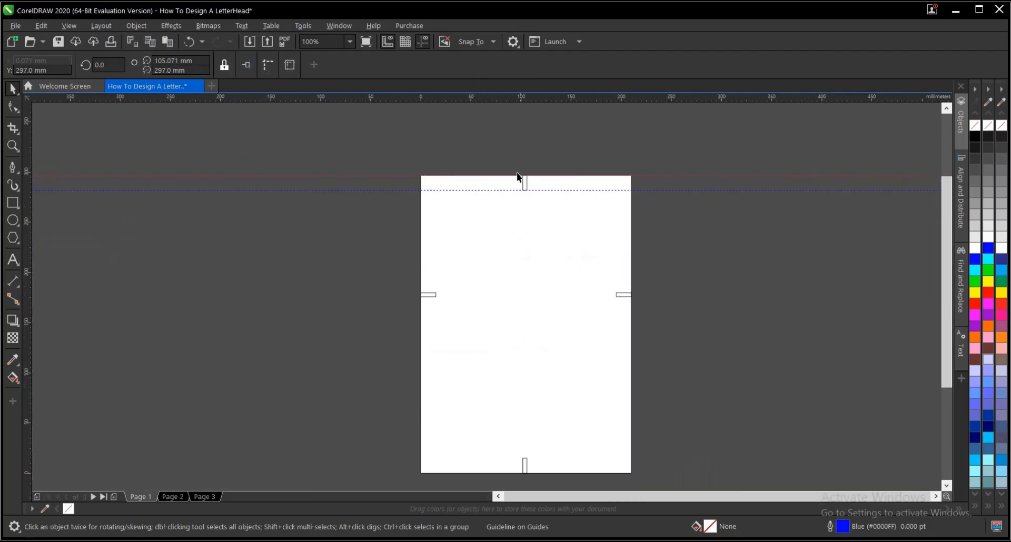
# Step: Add vertical guidelines at the page's left edge and at the left rectangle's inner end, about 15 mm in
pyautogui.scroll(2, 424, 227)
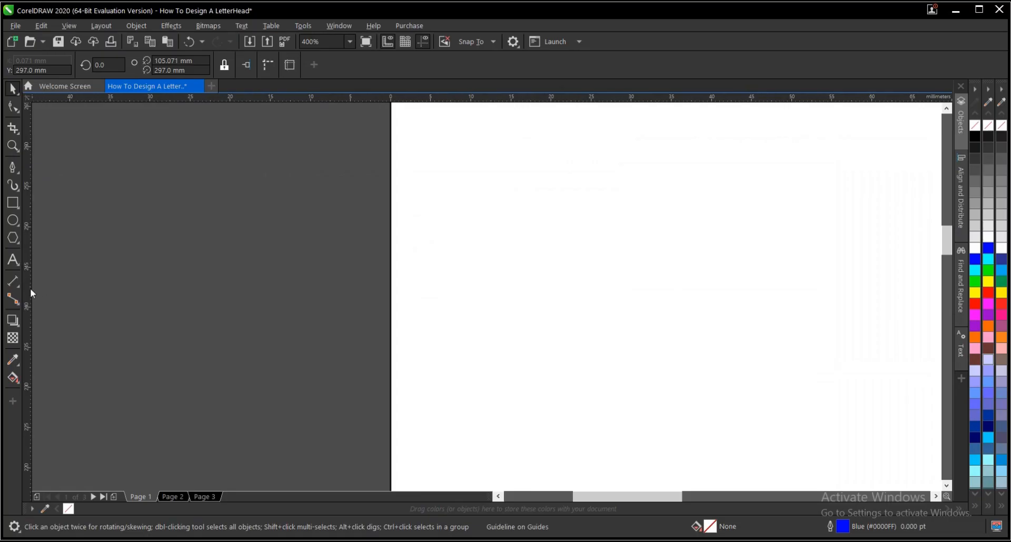
pyautogui.moveTo(467, 269); pyautogui.dragTo(382, 288)
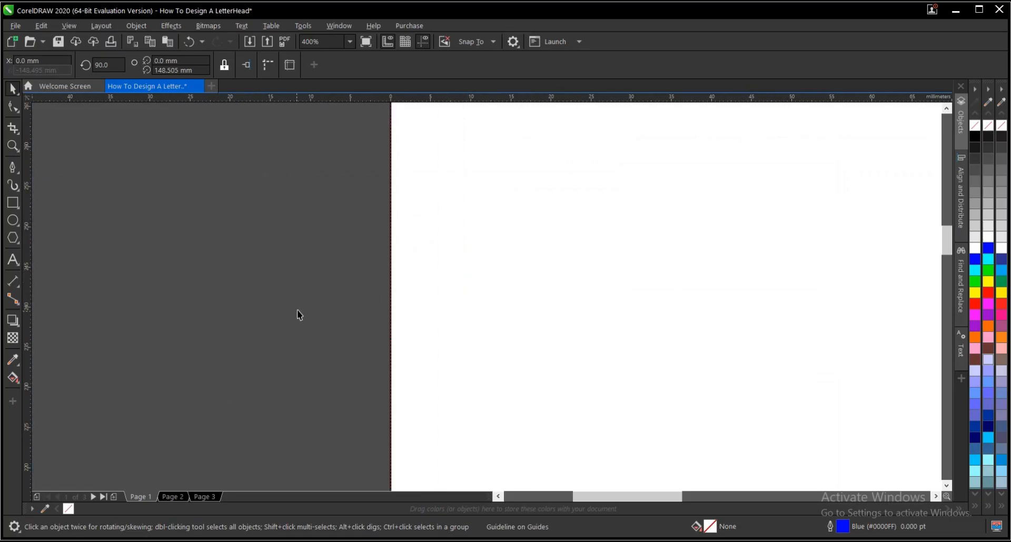
pyautogui.scroll(-2, 334, 257)
pyautogui.scroll(2, 343, 338)
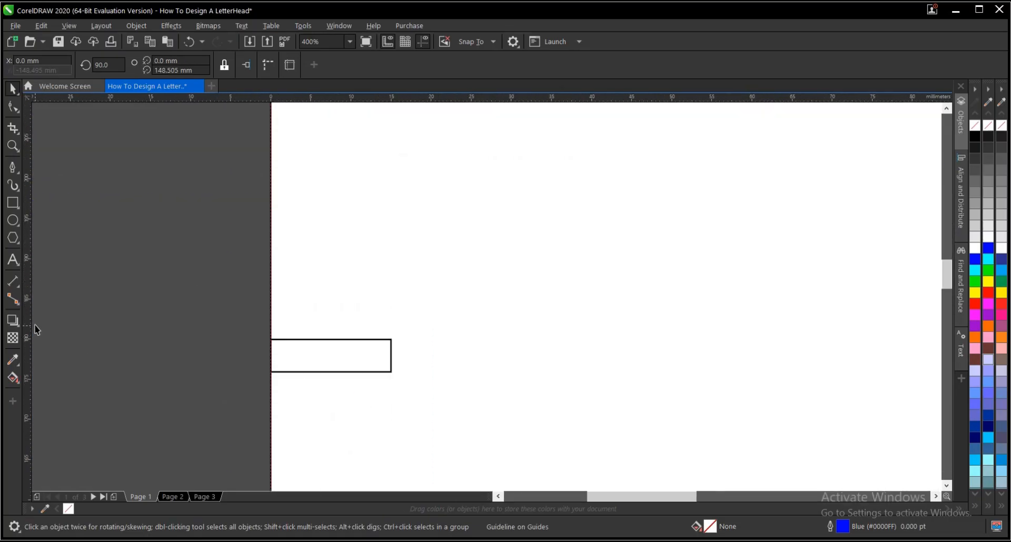
pyautogui.moveTo(34, 316); pyautogui.dragTo(395, 315)
pyautogui.scroll(3, 402, 357)
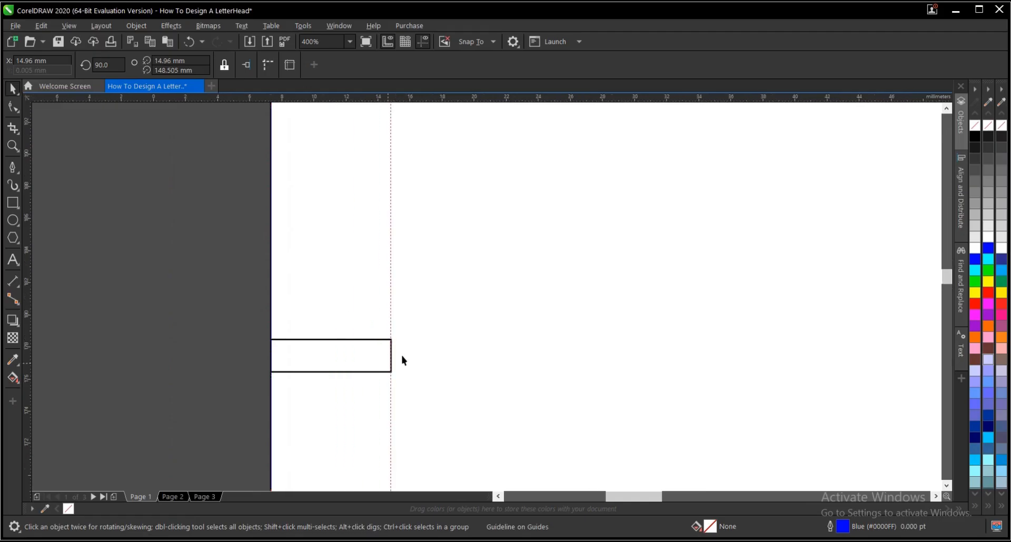
pyautogui.scroll(-6, 402, 359)
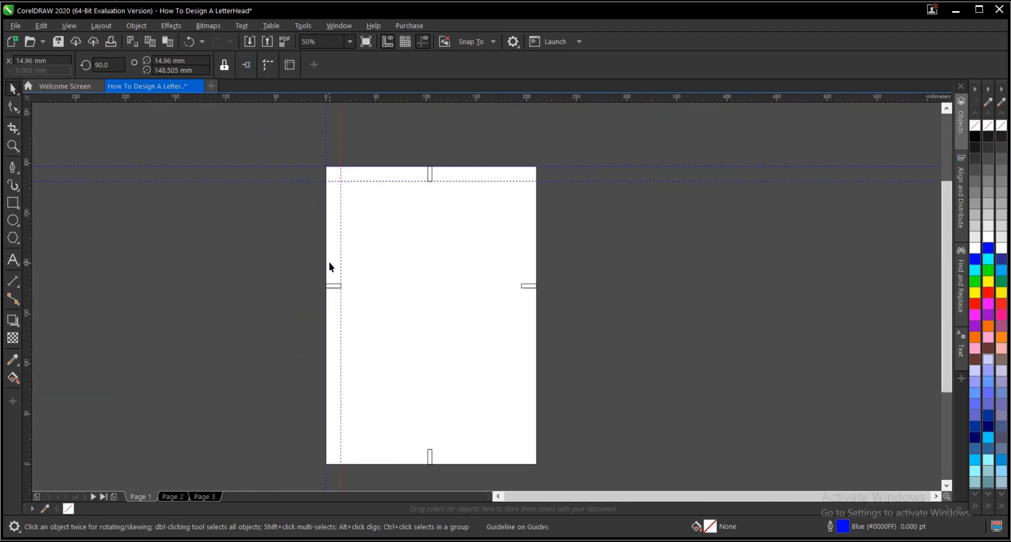
# Step: Add horizontal guidelines at 15 mm along the bottom rectangle's upper end and at 0 mm along the page's bottom edge
pyautogui.scroll(2, 413, 478)
pyautogui.moveTo(446, 105); pyautogui.dragTo(487, 369)
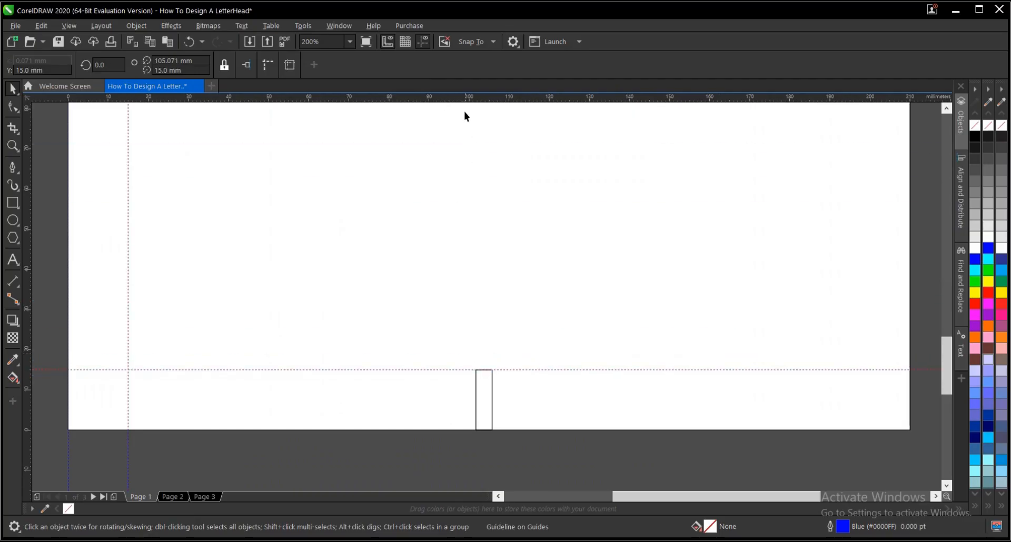
pyautogui.moveTo(465, 100); pyautogui.dragTo(504, 430)
pyautogui.scroll(-3, 348, 449)
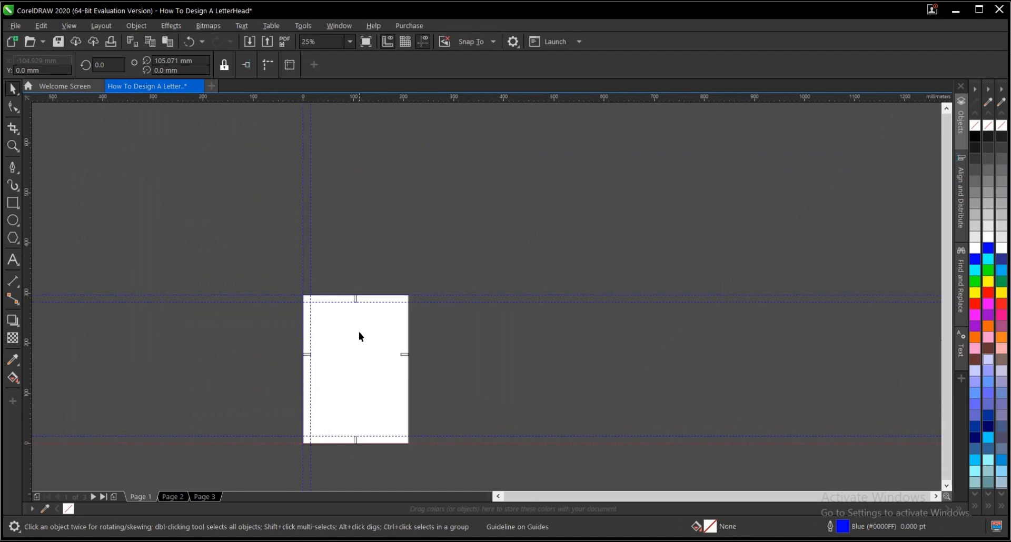
# Step: Add vertical guidelines at the right rectangle's inner end and at 210 mm along the page's right edge
pyautogui.scroll(2, 392, 283)
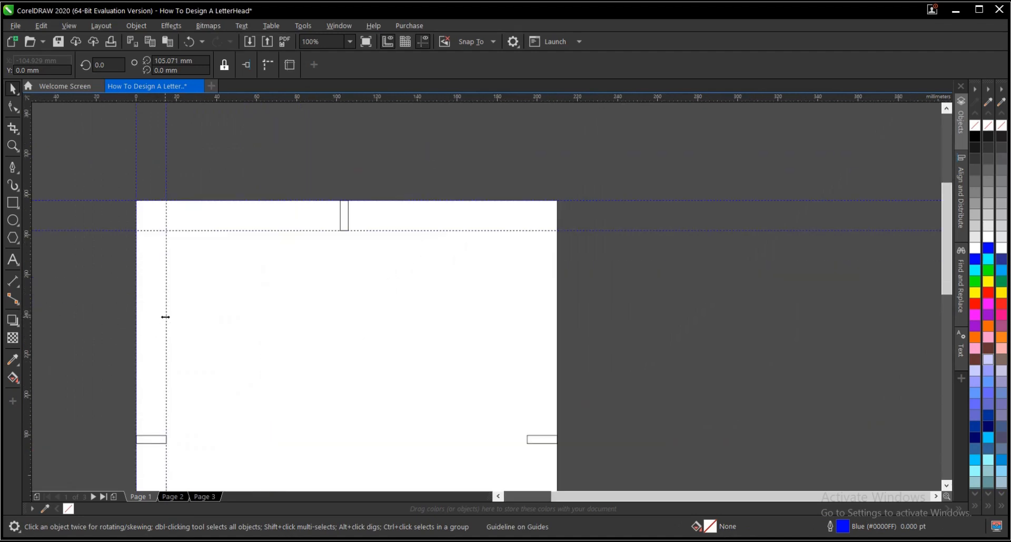
pyautogui.moveTo(167, 317); pyautogui.dragTo(581, 392)
pyautogui.scroll(2, 531, 400)
pyautogui.scroll(-3, 580, 392)
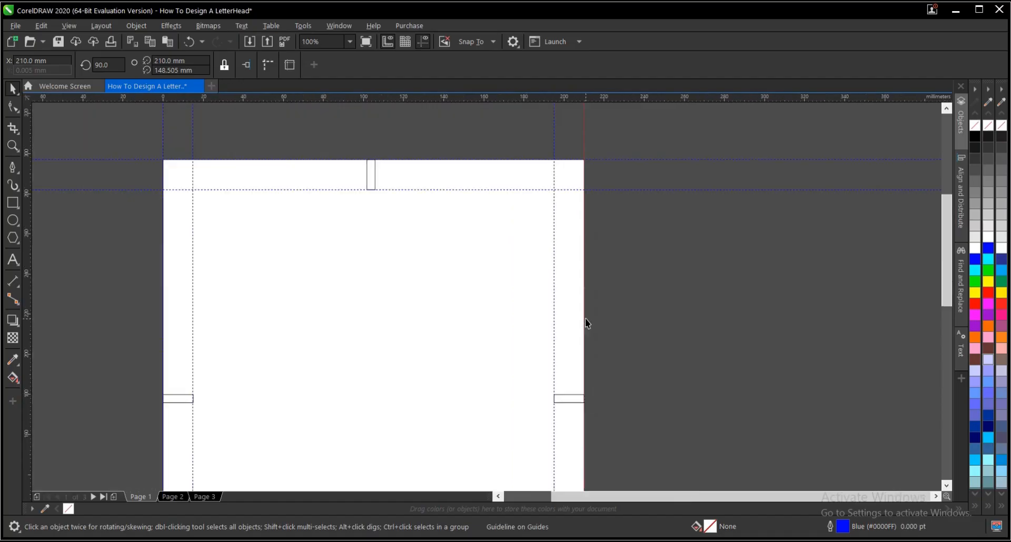
pyautogui.scroll(-2, 423, 263)
pyautogui.scroll(2, 416, 284)
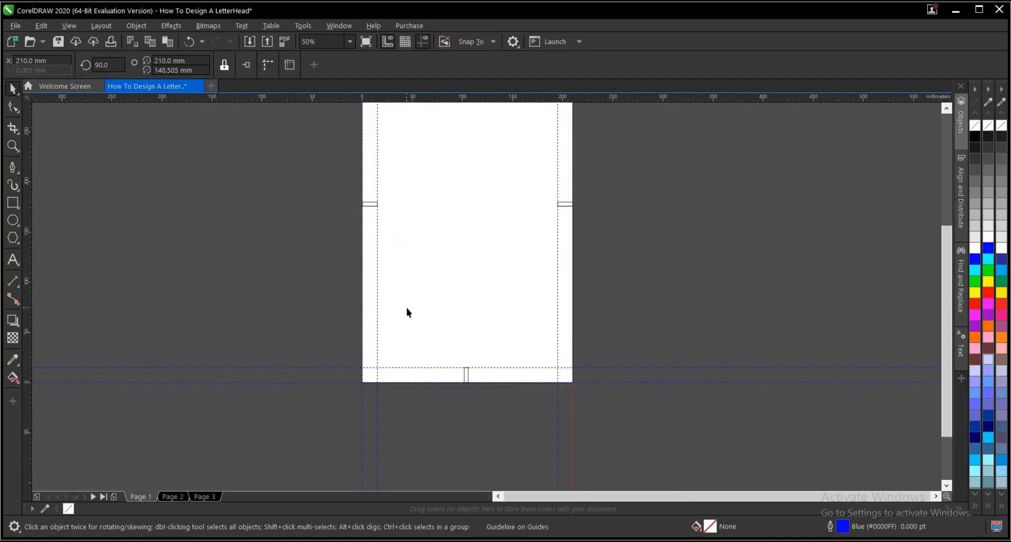
pyautogui.click(604, 309)
pyautogui.click(351, 42)
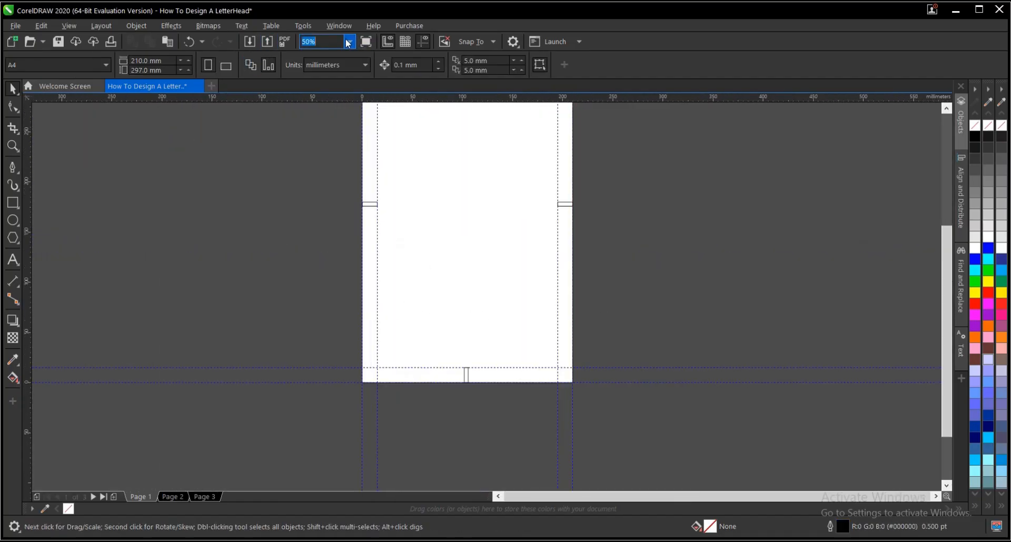
pyautogui.click(331, 62)
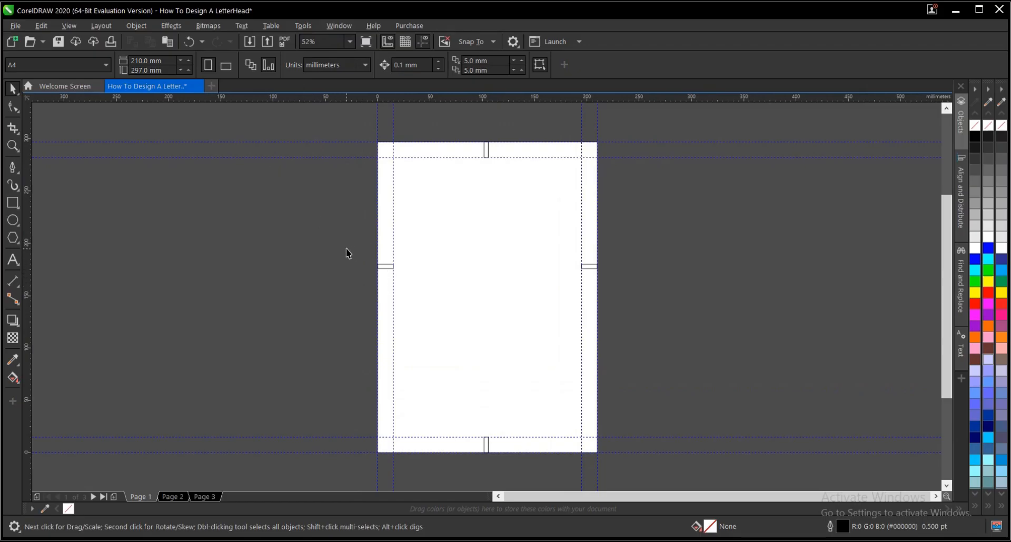
# Step: Delete all four spacer rectangles at the page edges, keeping the guidelines and the page frame
pyautogui.scroll(3, 389, 270)
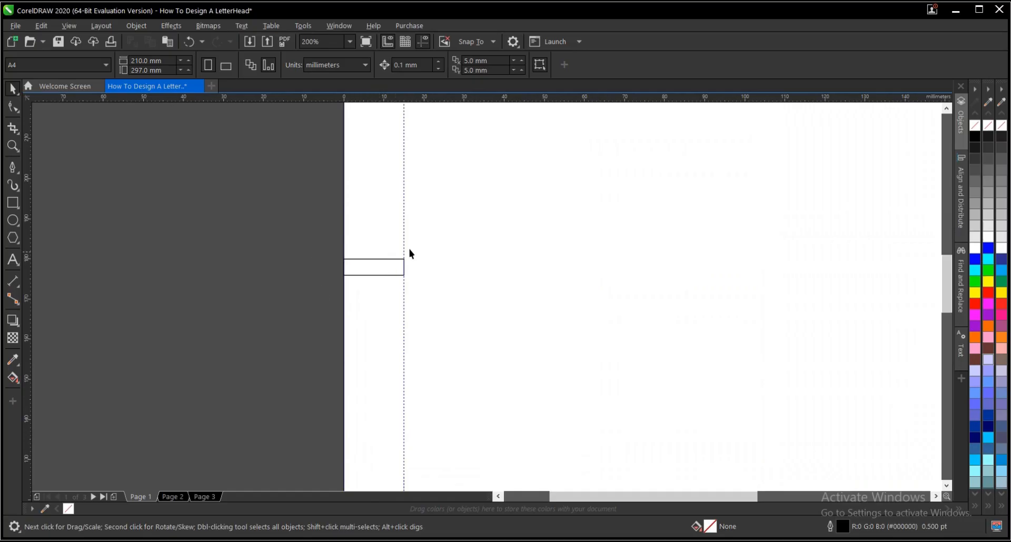
pyautogui.scroll(-3, 398, 265)
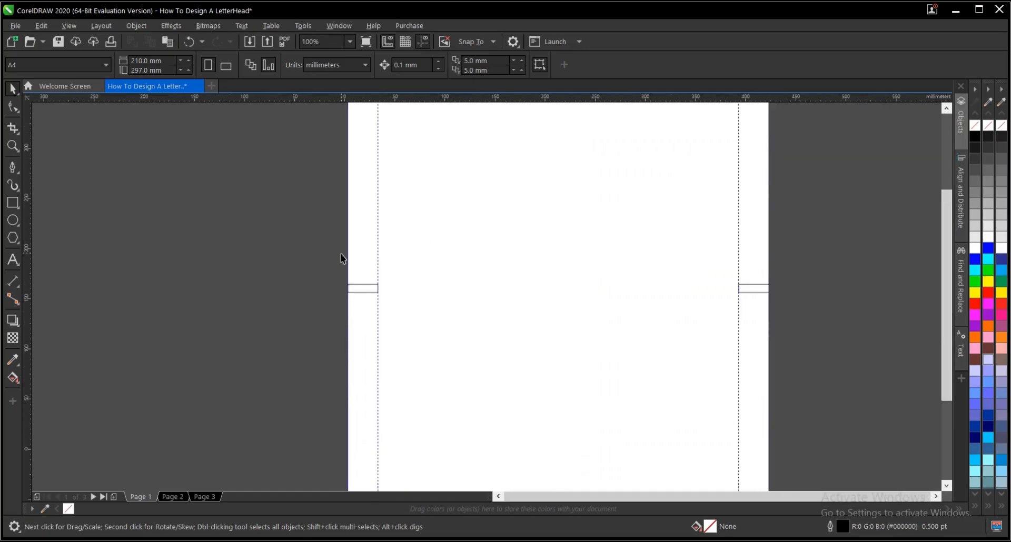
pyautogui.moveTo(332, 252); pyautogui.dragTo(582, 316)
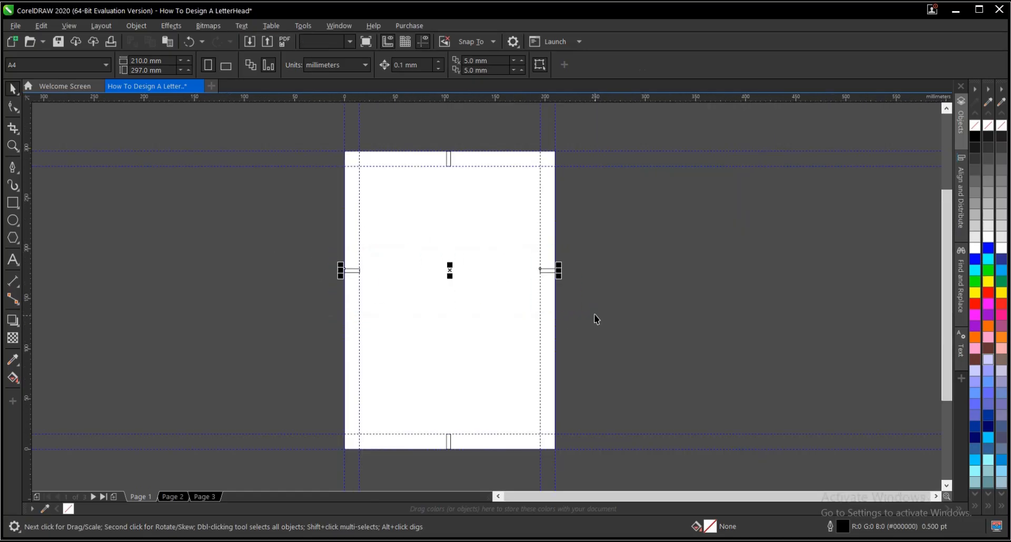
pyautogui.click(595, 297)
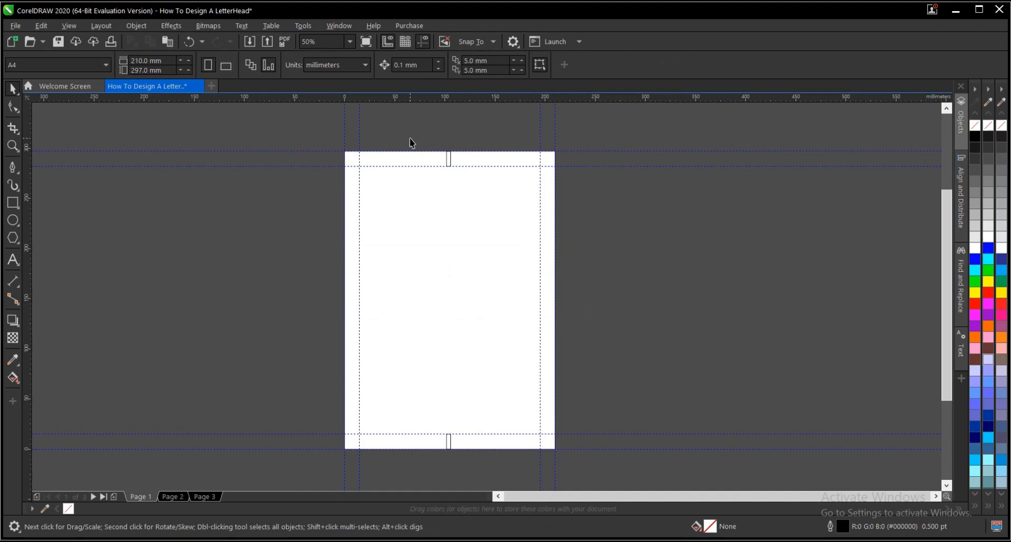
pyautogui.moveTo(410, 138); pyautogui.dragTo(474, 468)
pyautogui.press('Delete')
# Step: Move the page-sized frame partly off the page and centre it back on the page
pyautogui.click(476, 289)
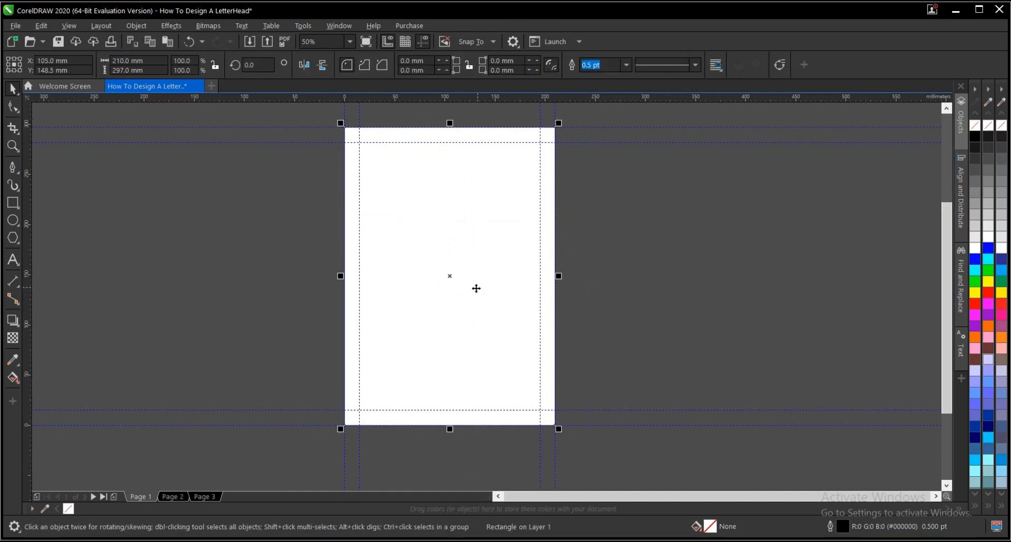
pyautogui.moveTo(476, 289); pyautogui.dragTo(330, 324)
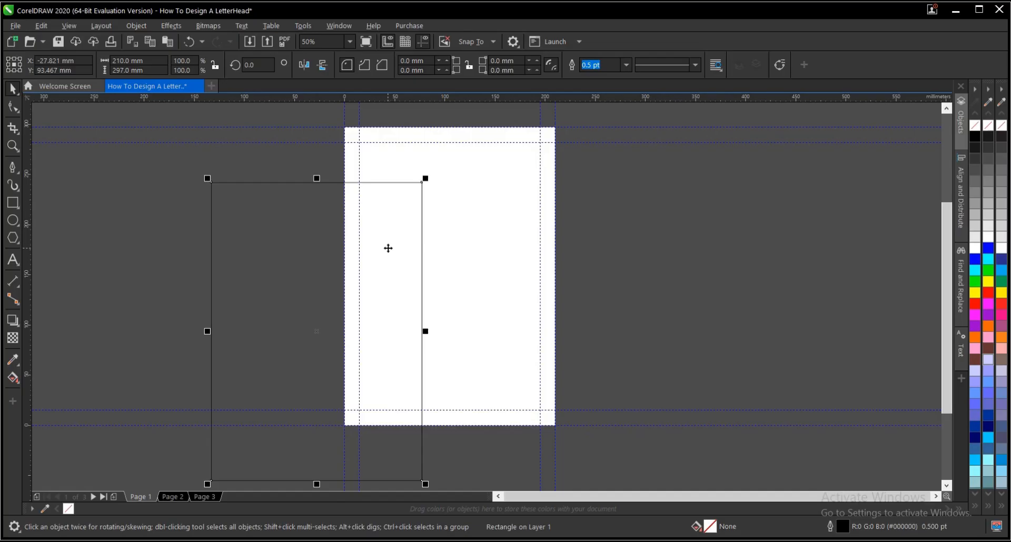
pyautogui.press('p')
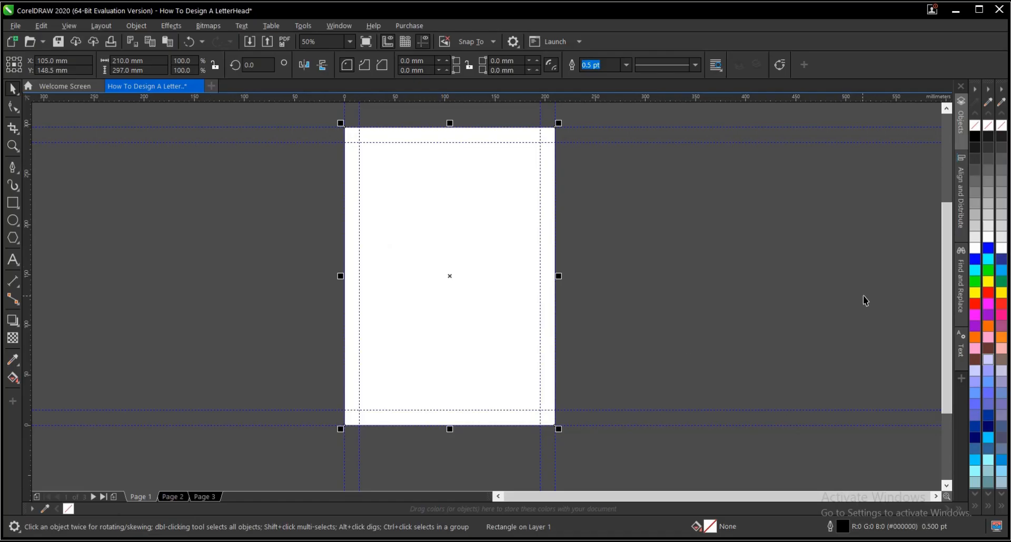
# Step: Fill the page-sized frame with white and remove its outline
pyautogui.click(975, 249)
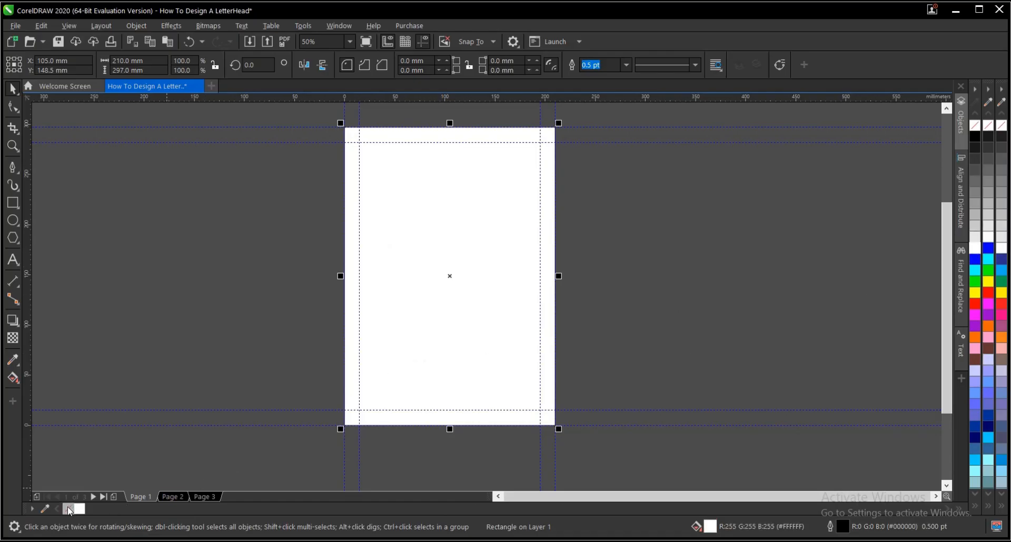
pyautogui.rightClick(975, 125)
pyautogui.click(640, 227)
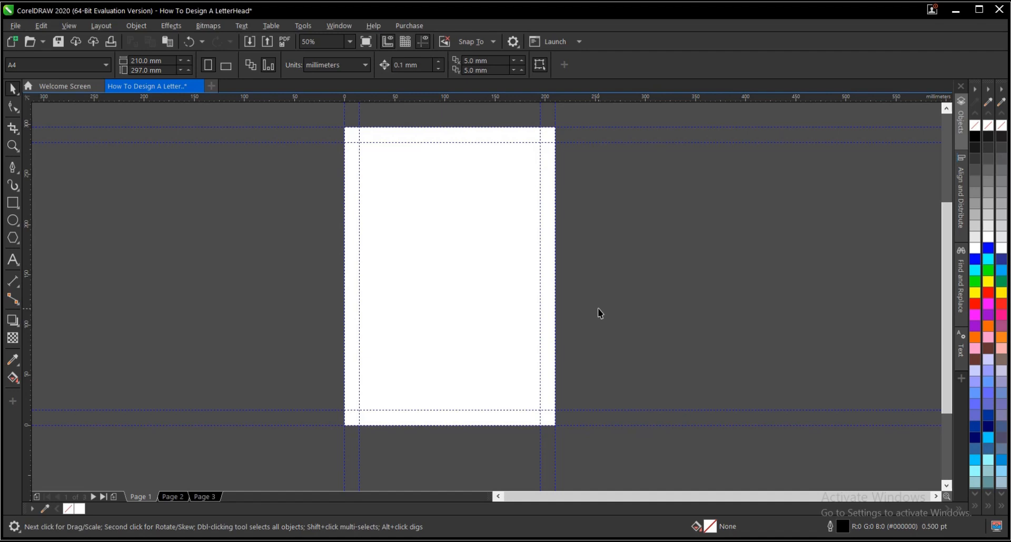
# Step: Draw an S-shaped wave curve about 124 mm wide and 23 mm high with the Pen tool, beside the page's left edge
pyautogui.click(15, 169)
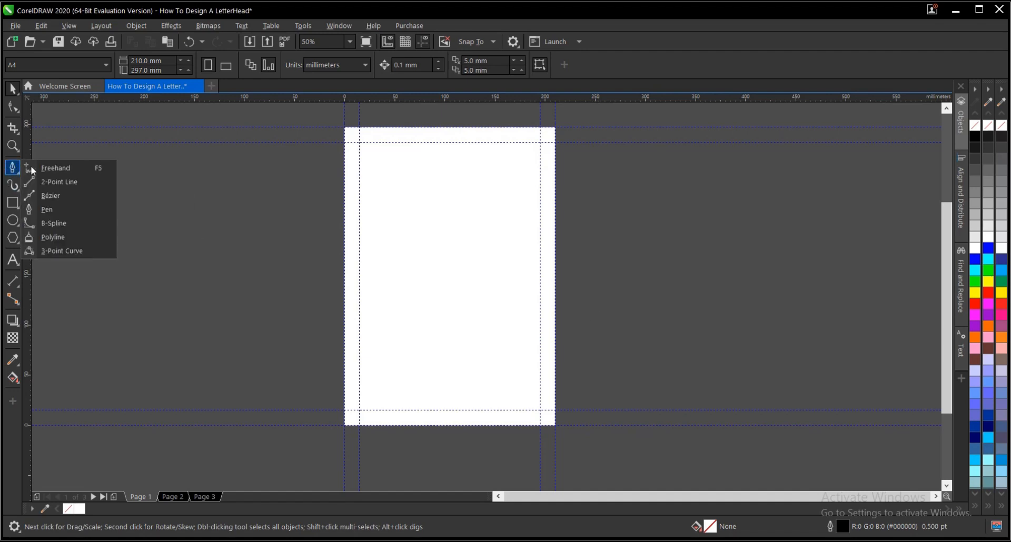
pyautogui.click(53, 208)
pyautogui.scroll(2, 407, 422)
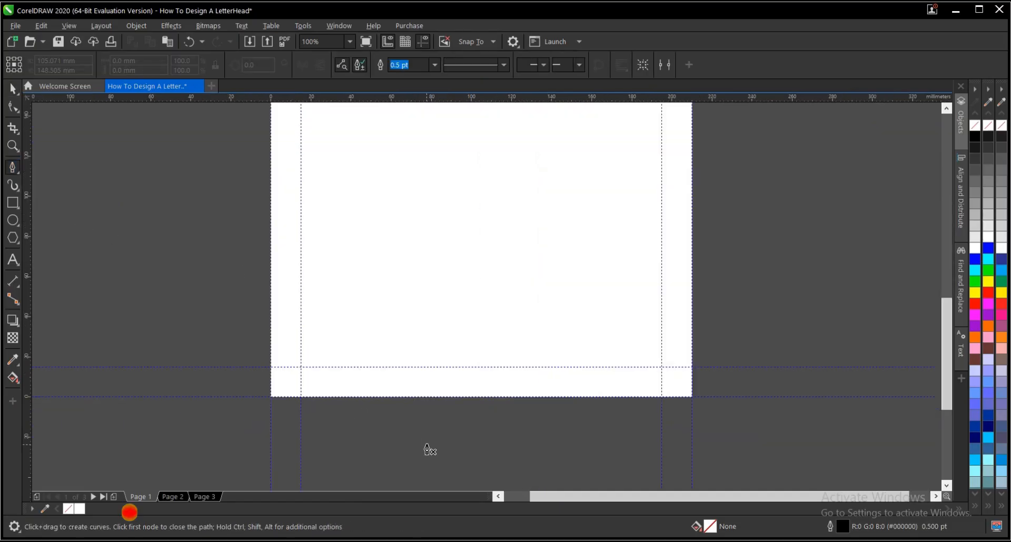
pyautogui.scroll(-2, 408, 401)
pyautogui.scroll(2, 360, 359)
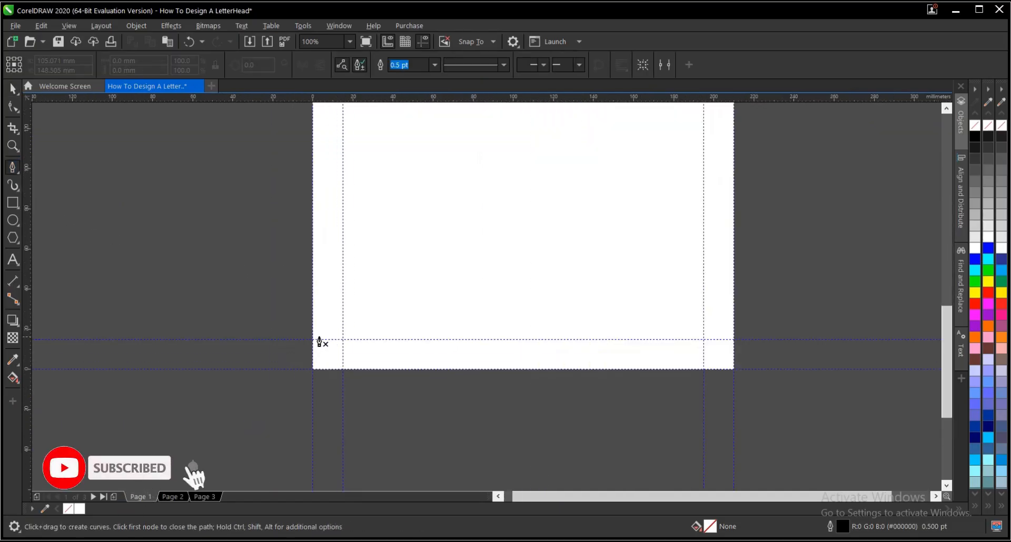
pyautogui.scroll(-2, 323, 413)
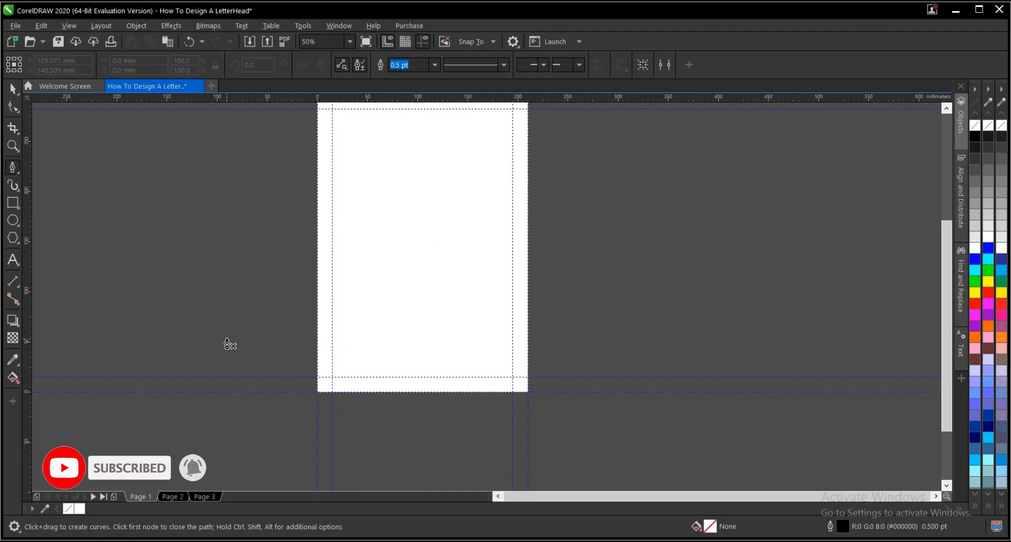
pyautogui.click(172, 289)
pyautogui.moveTo(232, 283); pyautogui.dragTo(262, 316)
pyautogui.scroll(1, 295, 291)
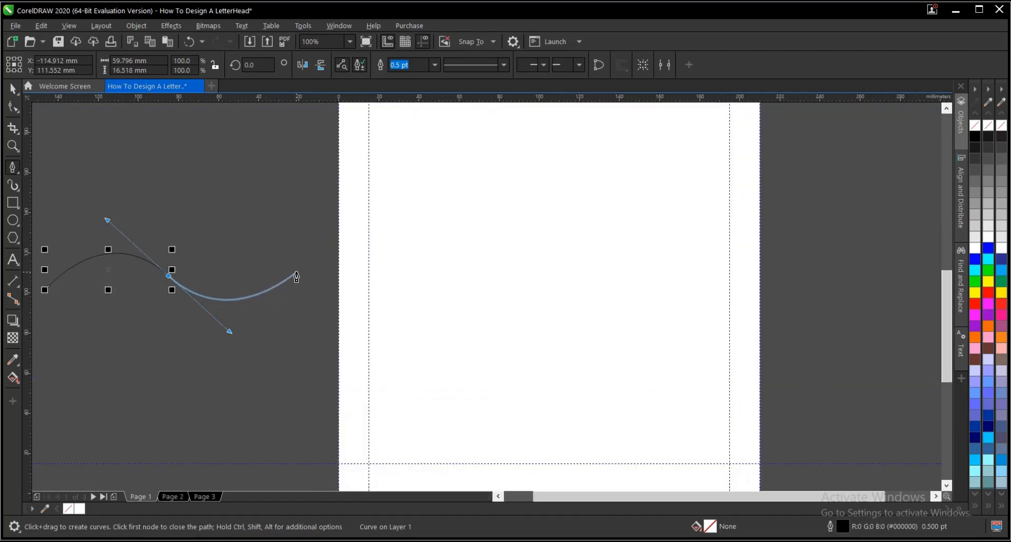
pyautogui.doubleClick(297, 277)
pyautogui.scroll(-2, 465, 349)
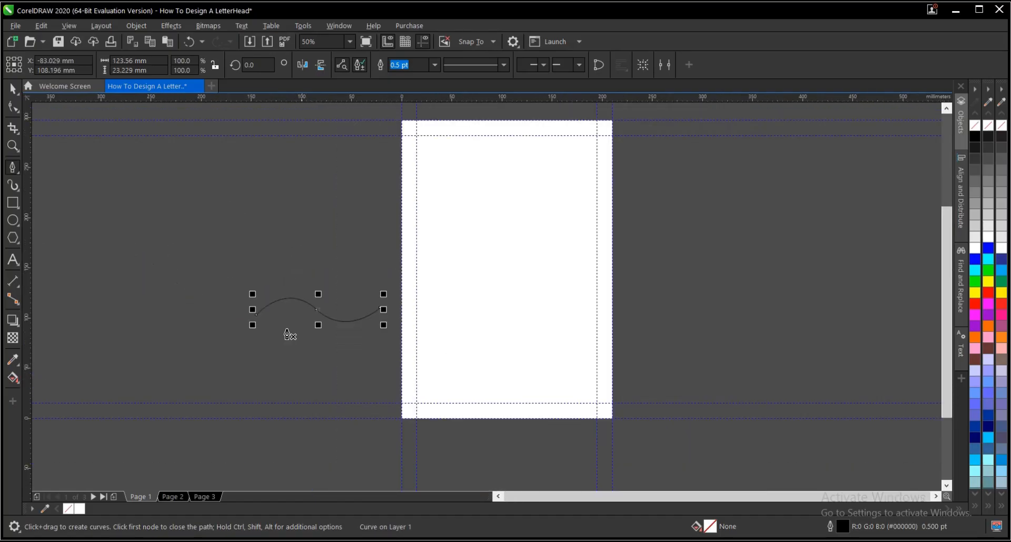
pyautogui.scroll(2, 286, 314)
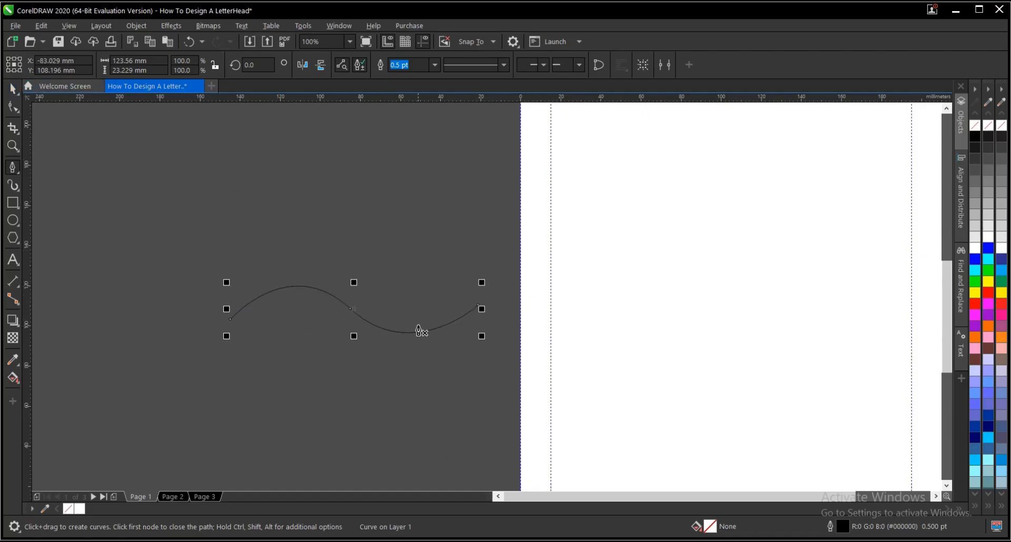
# Step: Enlarge the wave curve proportionally to about 280 mm wide and 53 mm high, and place it across the page's lower part
pyautogui.press('space')
pyautogui.scroll(-2, 284, 289)
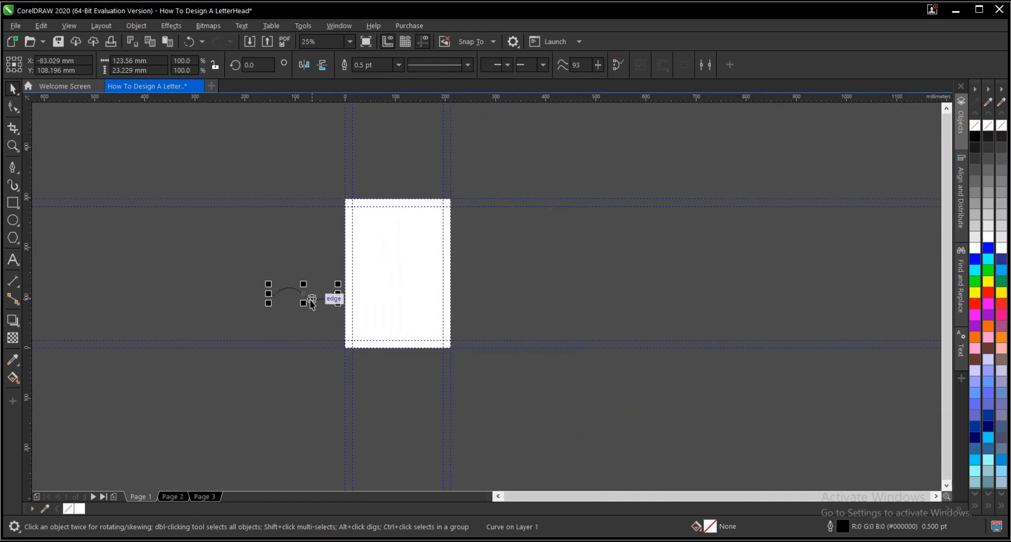
pyautogui.scroll(2, 311, 299)
pyautogui.scroll(-2, 311, 299)
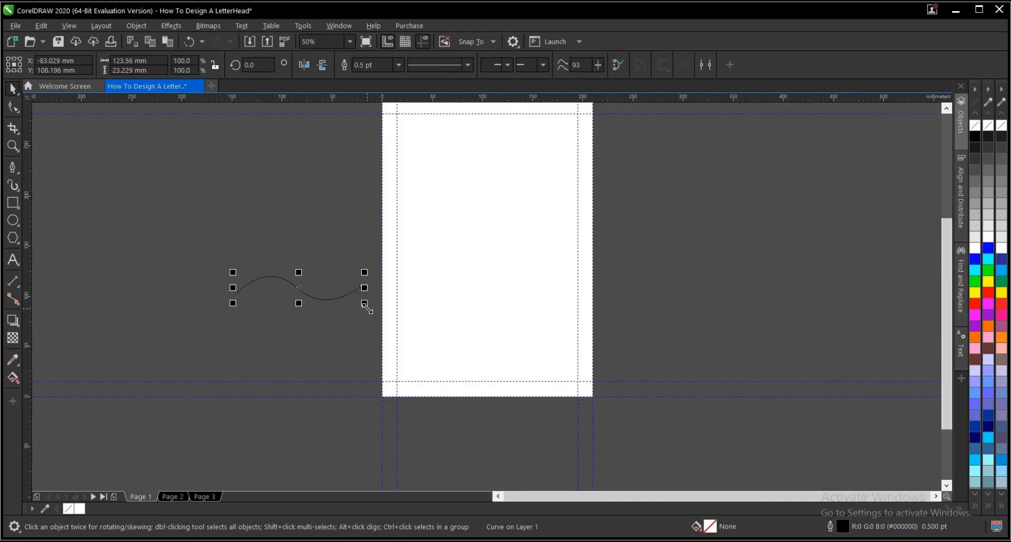
pyautogui.moveTo(365, 305); pyautogui.dragTo(494, 372)
pyautogui.scroll(-1, 318, 330)
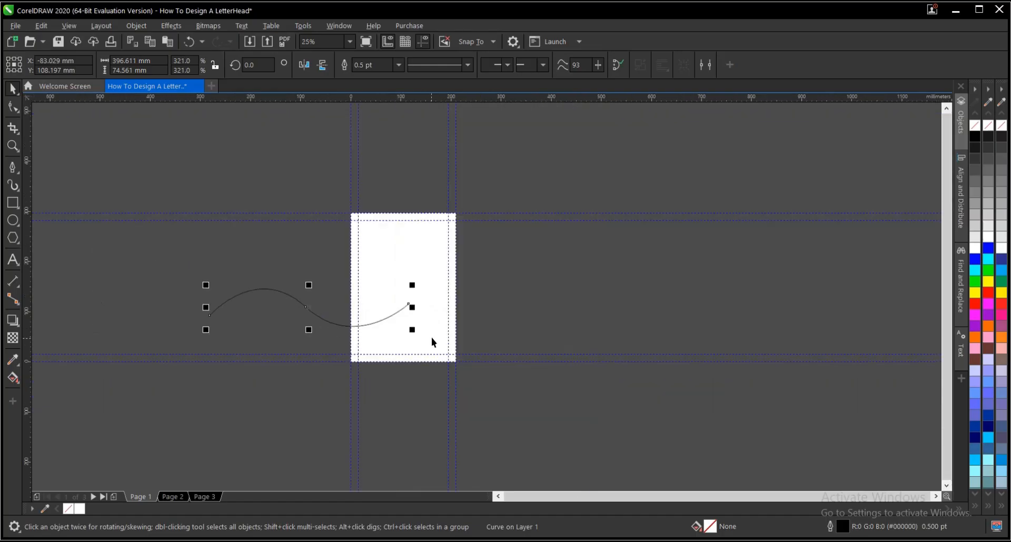
pyautogui.scroll(1, 431, 337)
pyautogui.moveTo(394, 322); pyautogui.dragTo(335, 310)
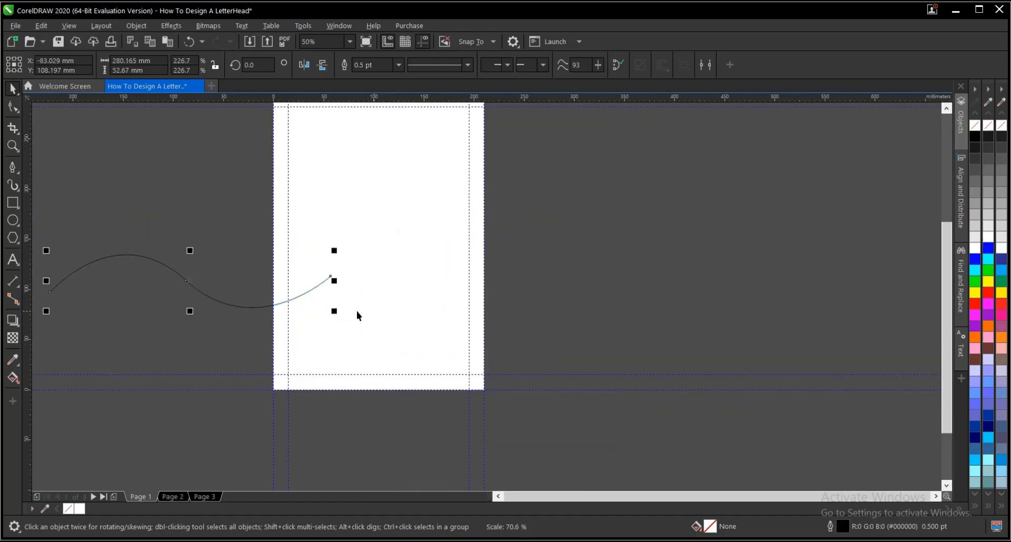
pyautogui.moveTo(189, 280); pyautogui.dragTo(362, 341)
# Step: Set the wave curve's outline width to 36 pt
pyautogui.scroll(1, 362, 341)
pyautogui.click(367, 65)
pyautogui.click(743, 278)
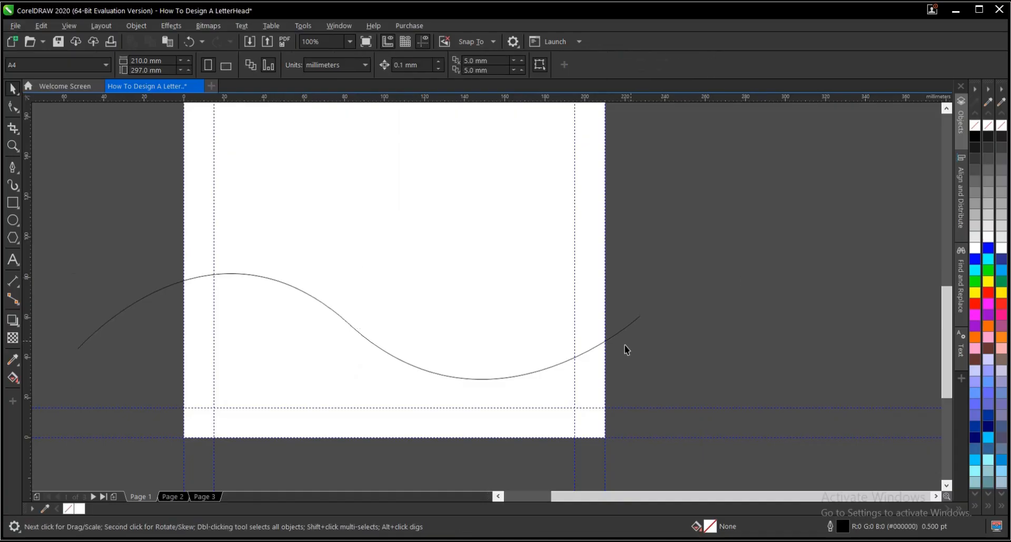
pyautogui.click(631, 322)
pyautogui.click(369, 64)
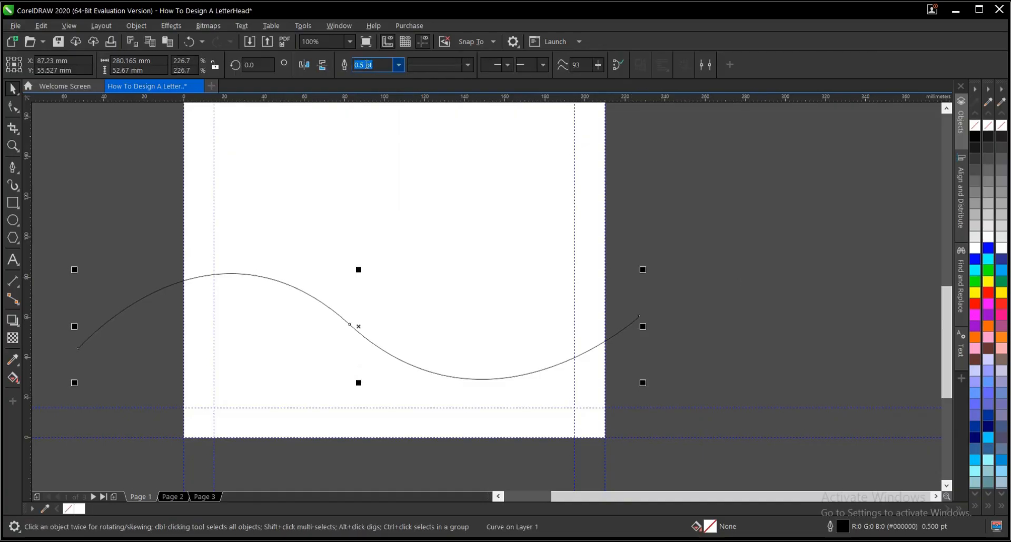
pyautogui.click(399, 65)
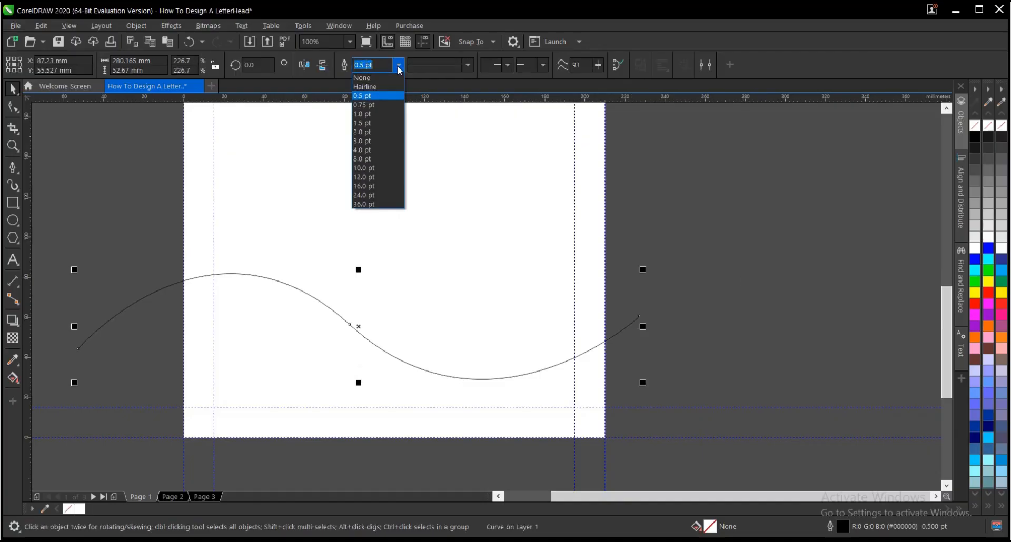
pyautogui.click(363, 204)
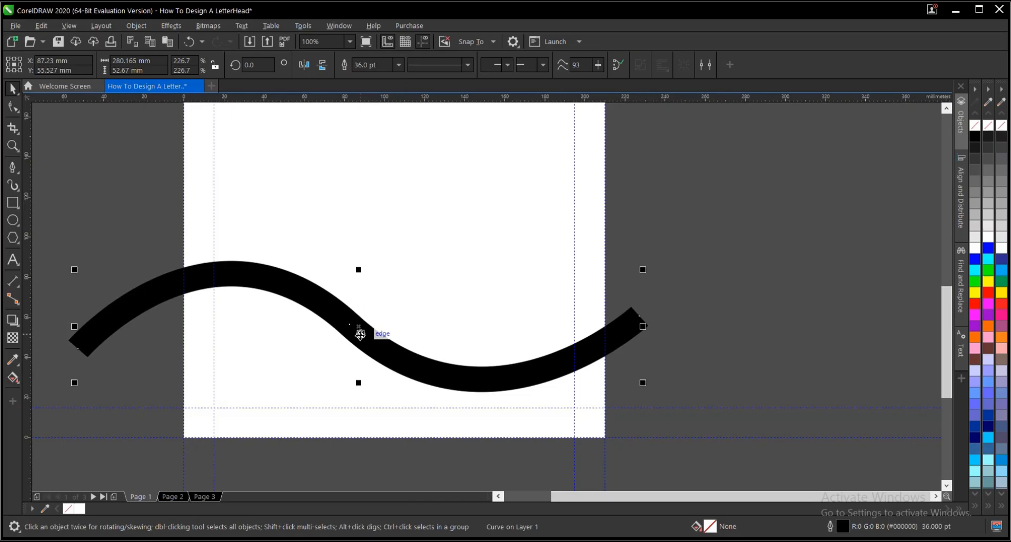
pyautogui.click(673, 342)
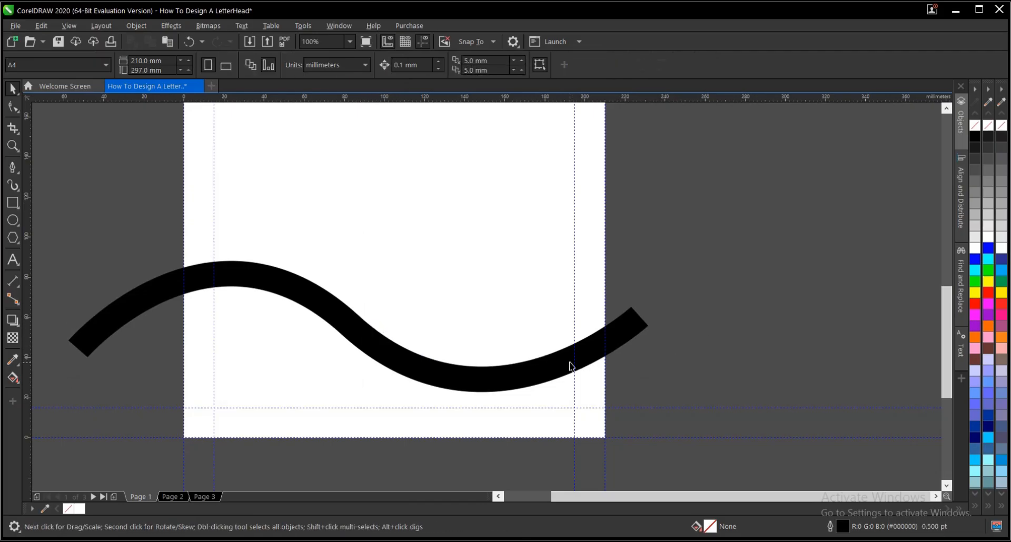
# Step: Copy the CEO Graphics Digital logo group from Page 2 and paste it onto Page 1
pyautogui.click(175, 498)
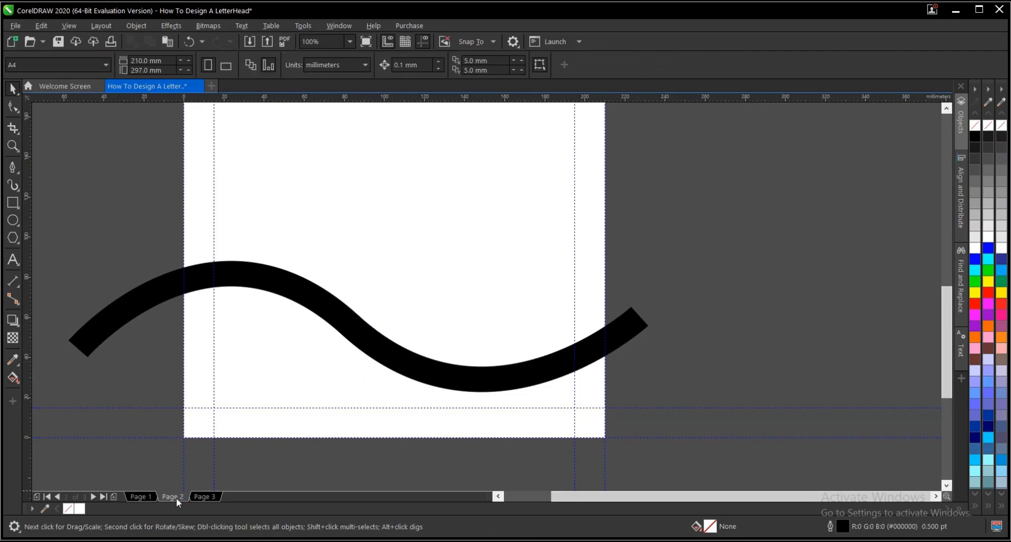
pyautogui.scroll(2, 365, 123)
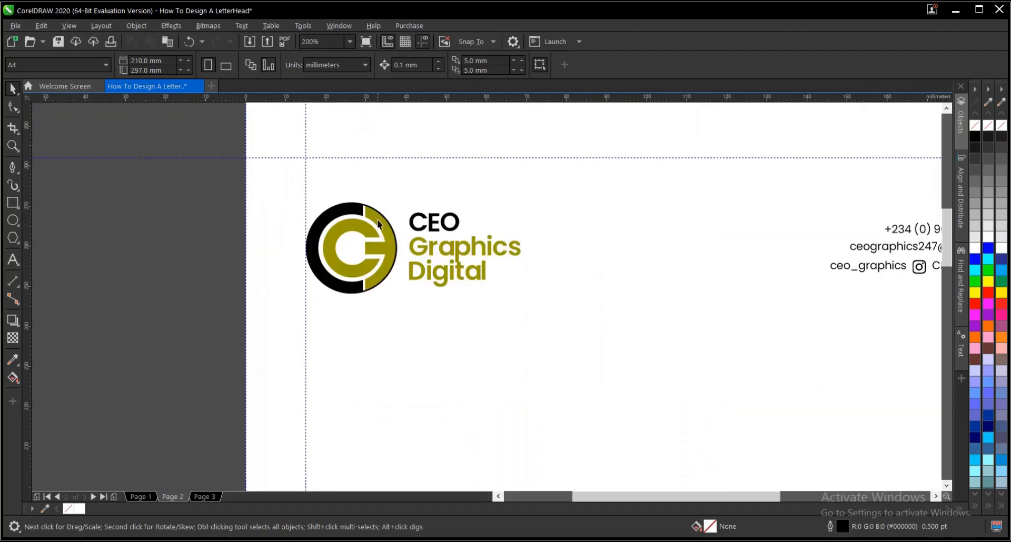
pyautogui.click(393, 251)
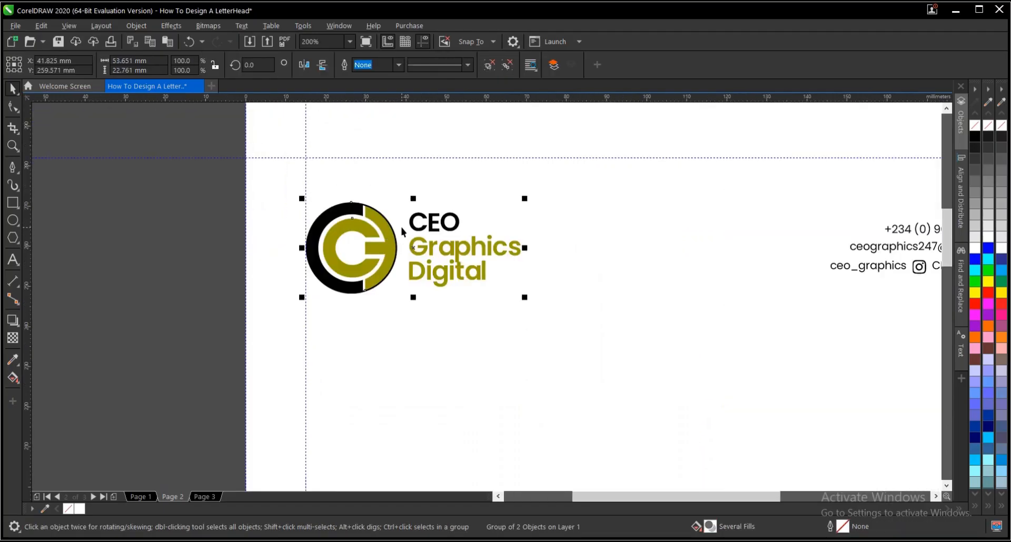
pyautogui.click(140, 497)
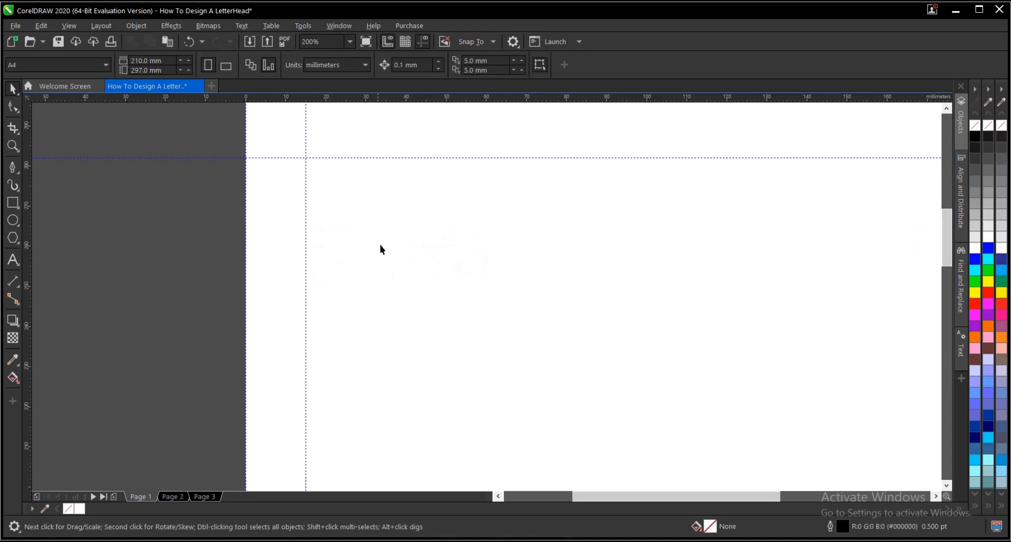
pyautogui.scroll(-4, 358, 258)
pyautogui.scroll(2, 339, 292)
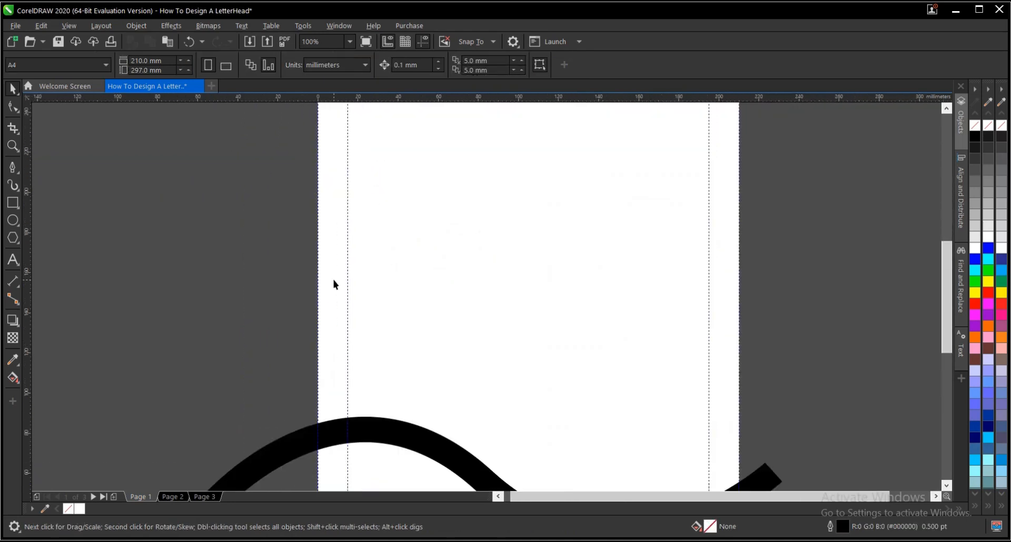
pyautogui.hotkey('ctrl', 'v')
pyautogui.scroll(-2, 361, 282)
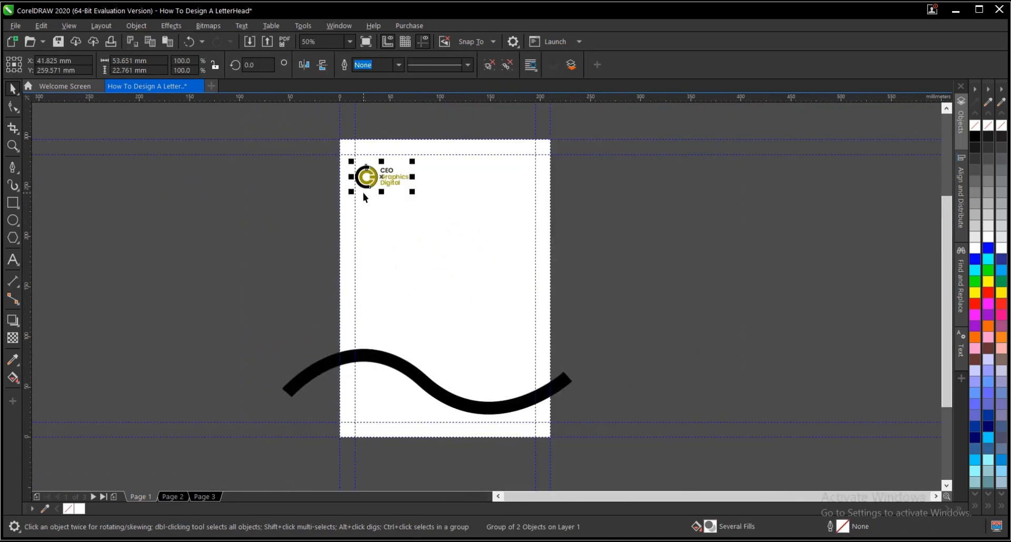
# Step: Sample the logo's olive colour (#9A9A00) with the Color Eyedropper and apply it to the wave's outline
pyautogui.scroll(4, 379, 163)
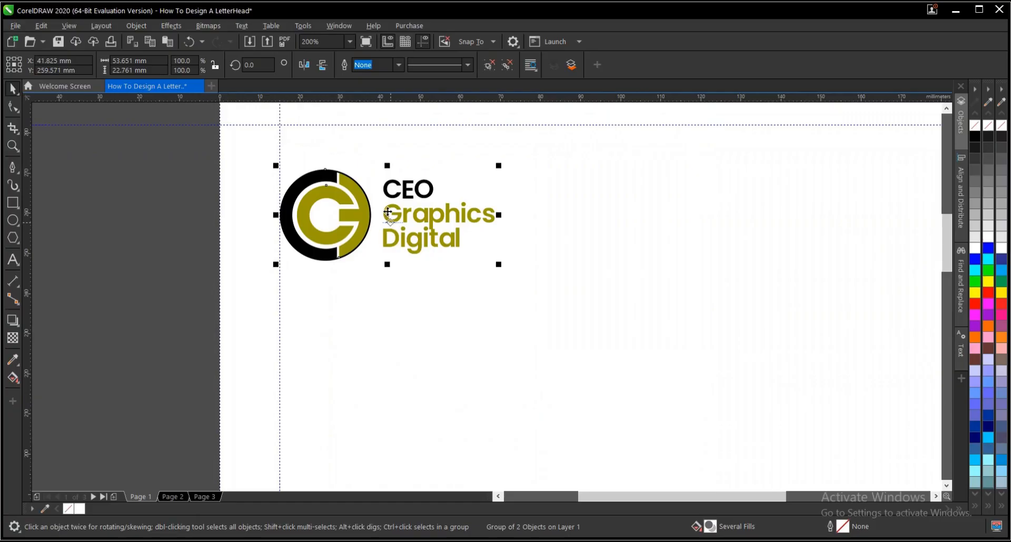
pyautogui.click(335, 284)
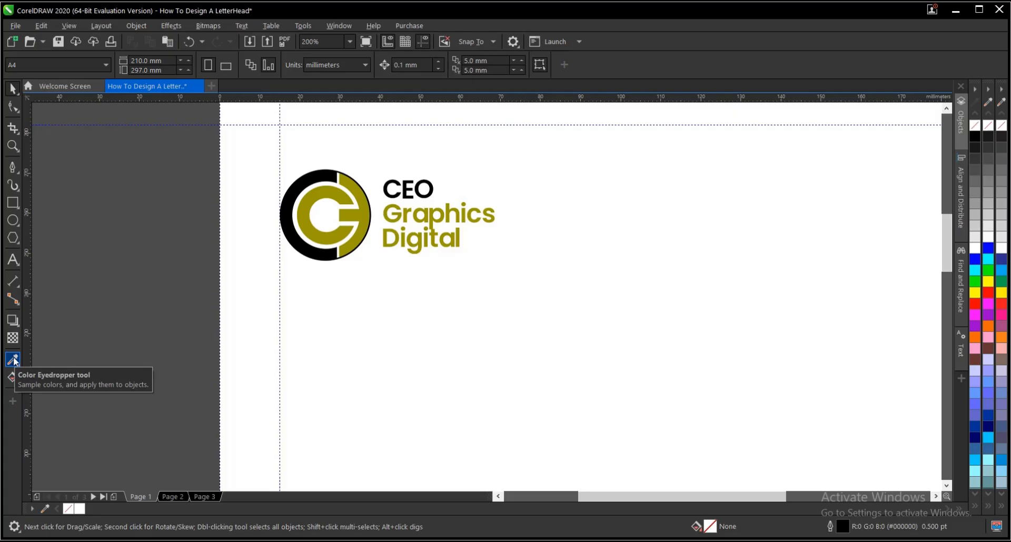
pyautogui.press('i')
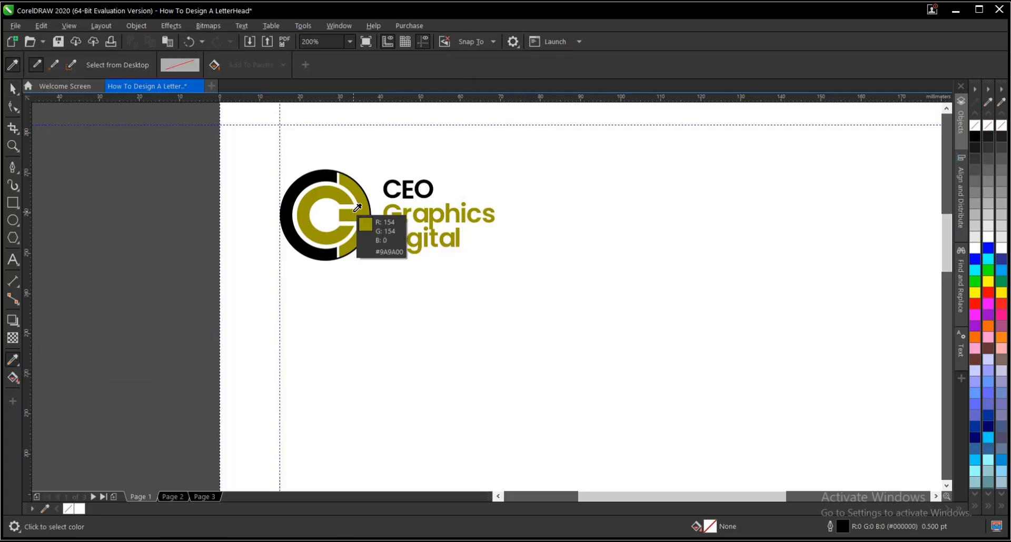
pyautogui.click(358, 208)
pyautogui.scroll(-2, 361, 142)
pyautogui.scroll(-2, 384, 373)
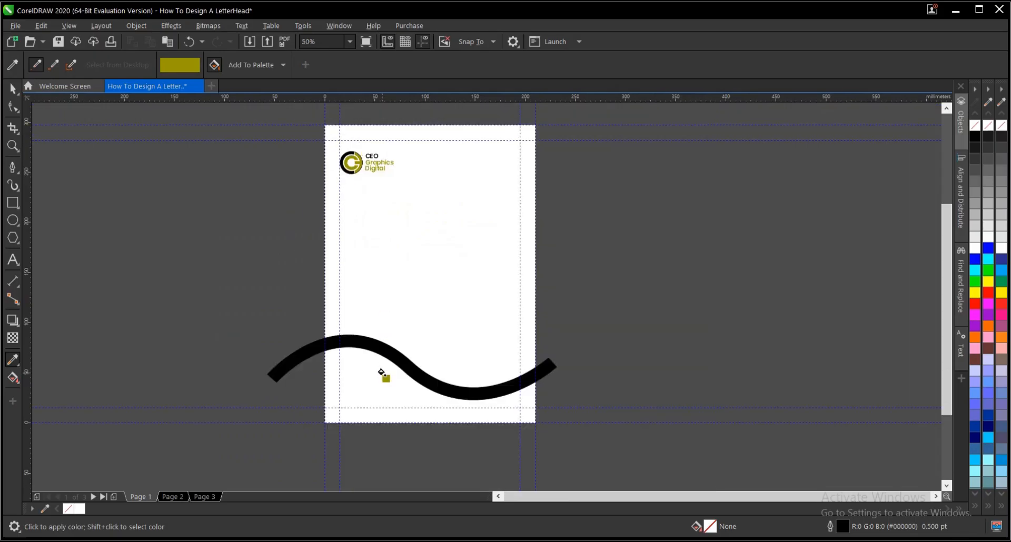
pyautogui.scroll(2, 395, 340)
pyautogui.click(395, 335)
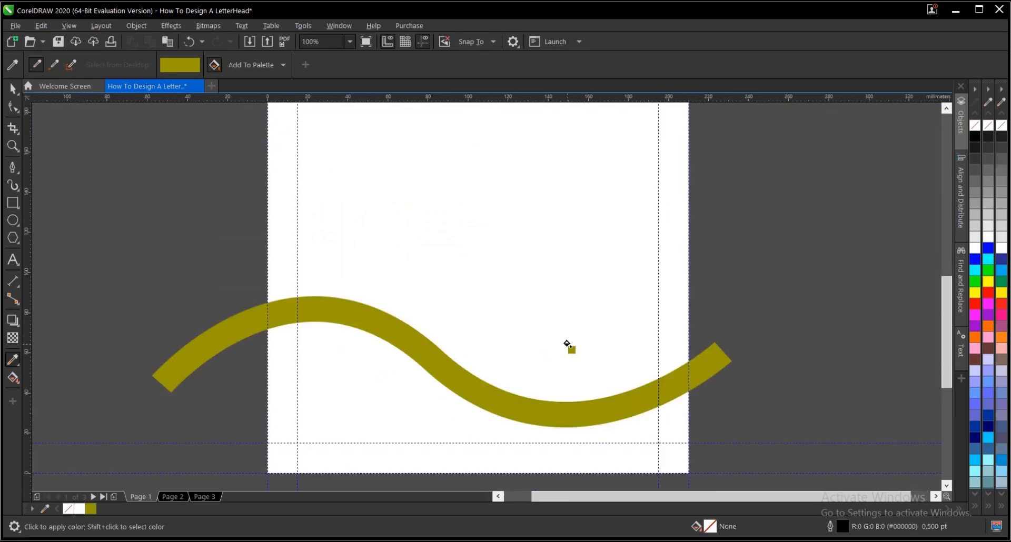
# Step: Move the olive wave about 14 mm right and 6.5 mm down, and skew it slightly vertically
pyautogui.press('space')
pyautogui.click(551, 412)
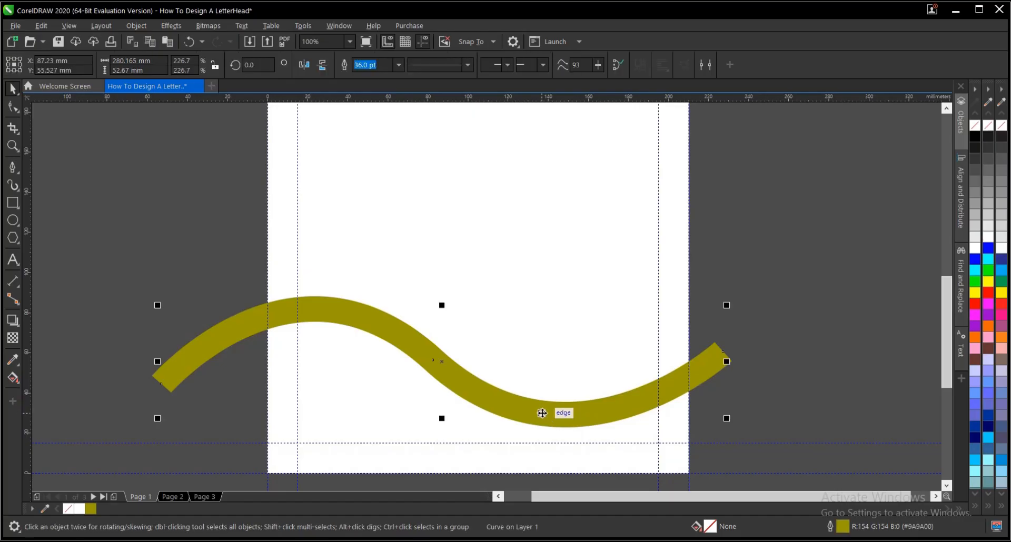
pyautogui.moveTo(526, 414); pyautogui.dragTo(555, 427)
pyautogui.click(513, 408)
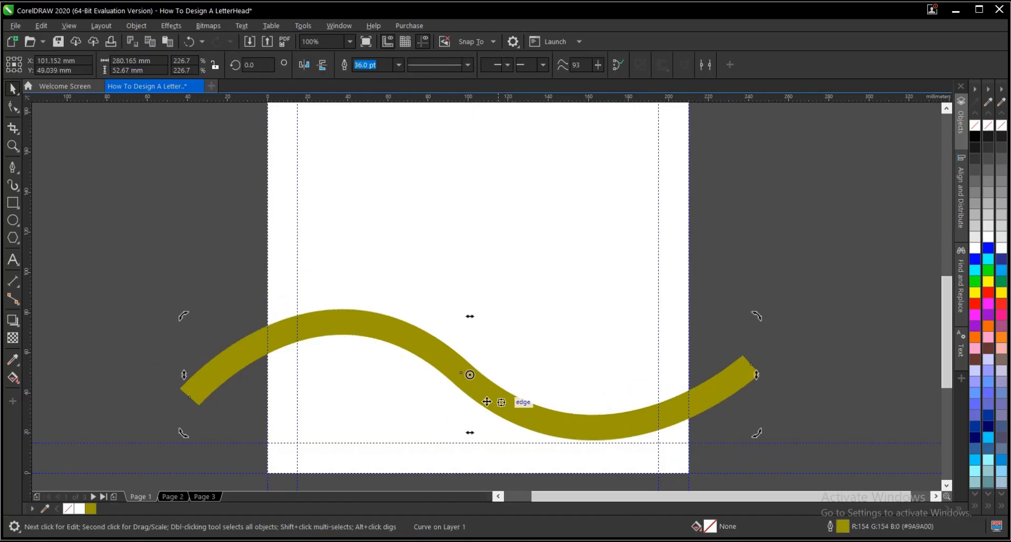
pyautogui.moveTo(184, 375); pyautogui.dragTo(185, 383)
# Step: Flatten the wave to about 40 mm high by adjusting the curve handle of its middle node
pyautogui.click(13, 106)
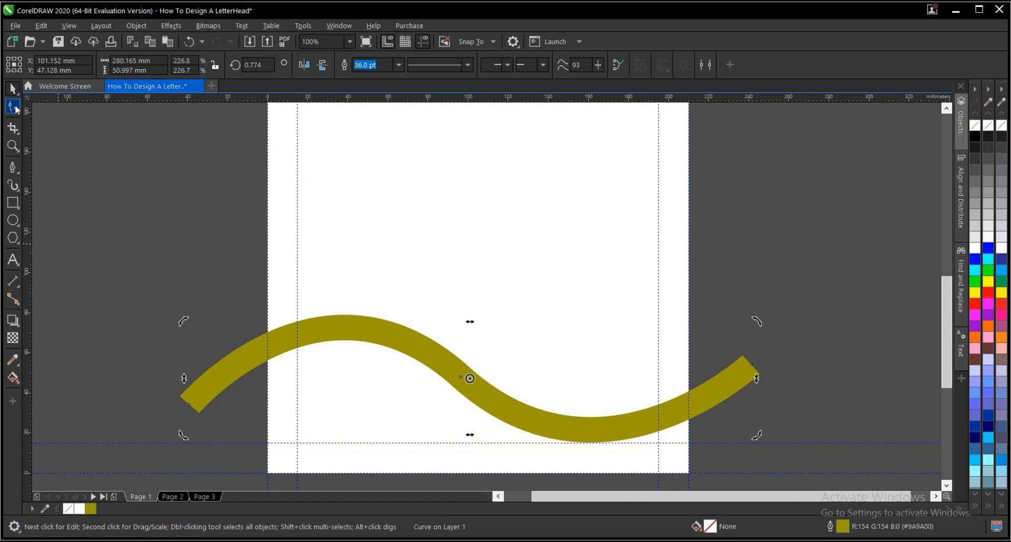
pyautogui.click(457, 373)
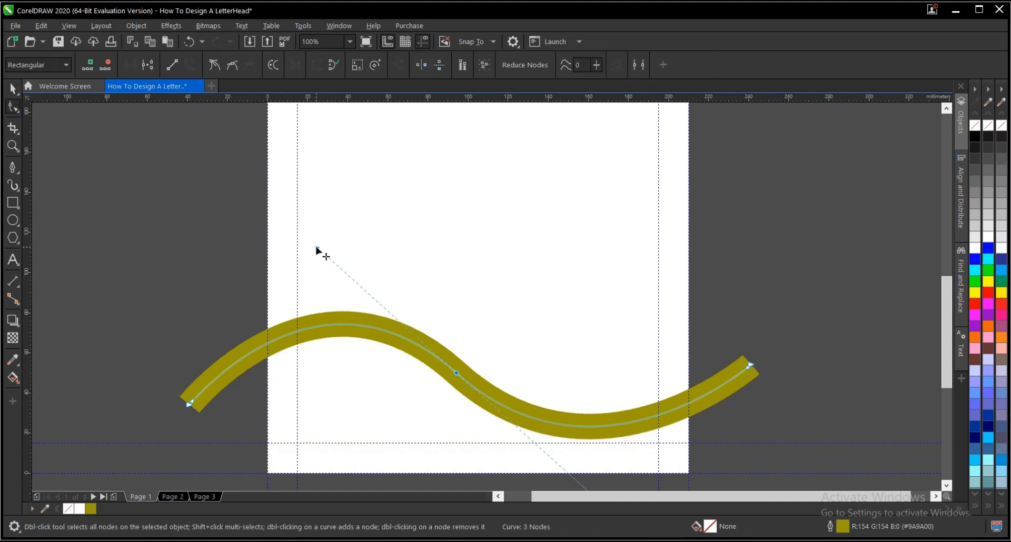
pyautogui.moveTo(317, 249); pyautogui.dragTo(308, 274)
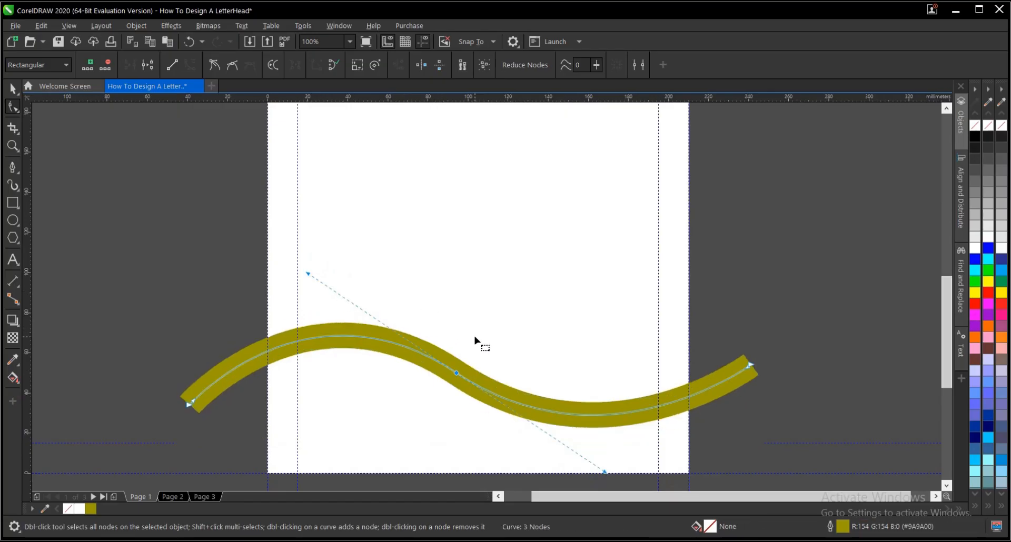
pyautogui.press('space')
pyautogui.scroll(-2, 491, 353)
pyautogui.scroll(2, 488, 369)
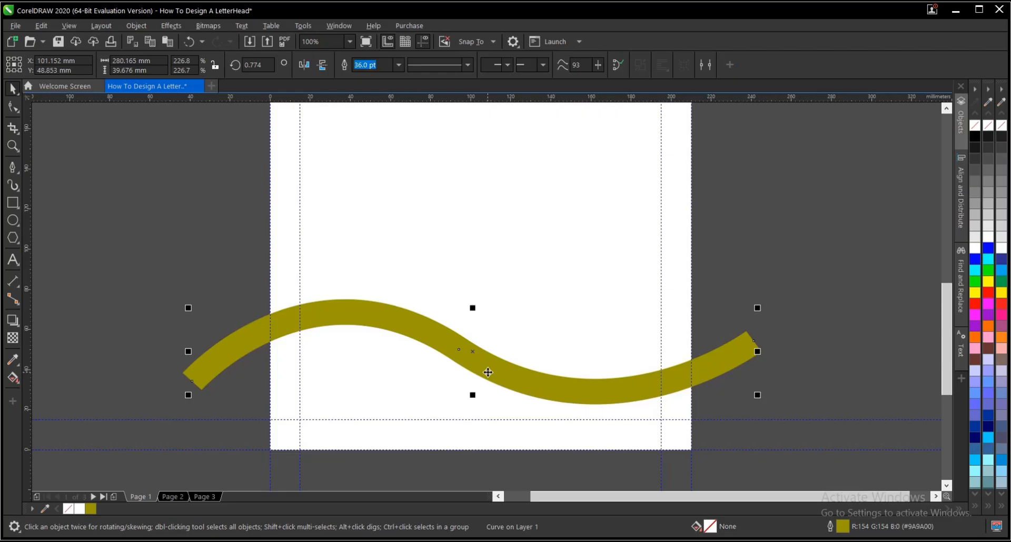
pyautogui.scroll(-1, 588, 383)
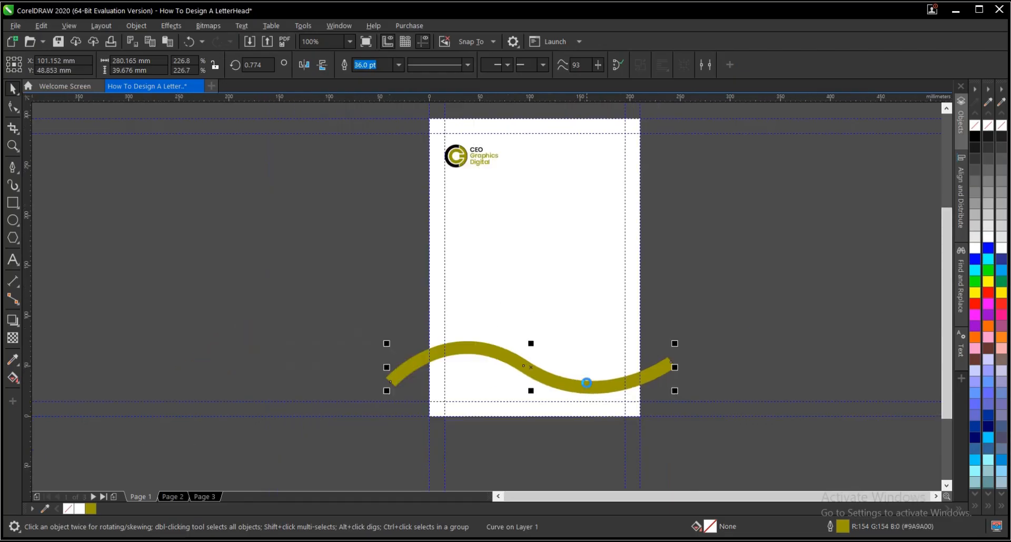
pyautogui.click(605, 299)
pyautogui.click(669, 309)
pyautogui.click(648, 377)
pyautogui.rightClick(533, 371)
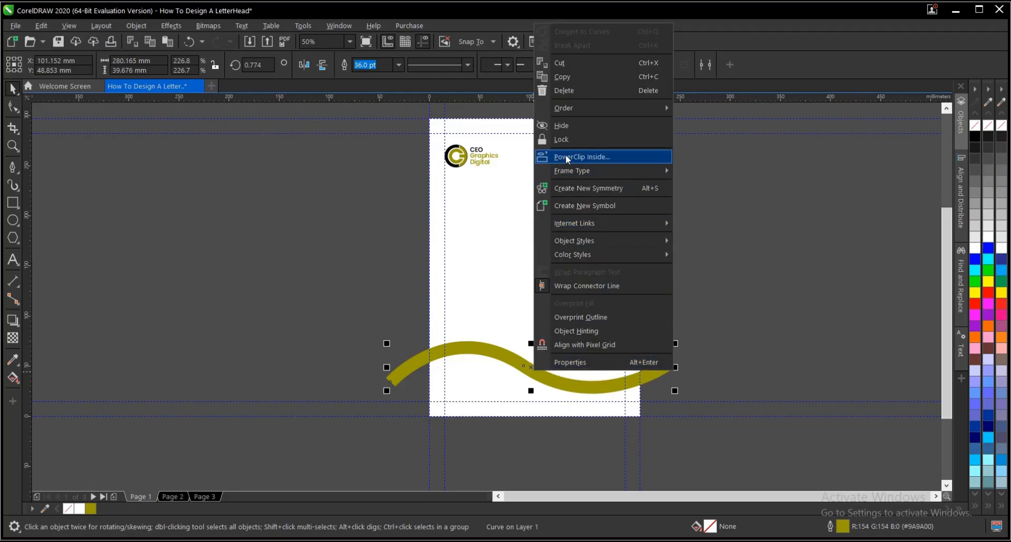
pyautogui.click(782, 290)
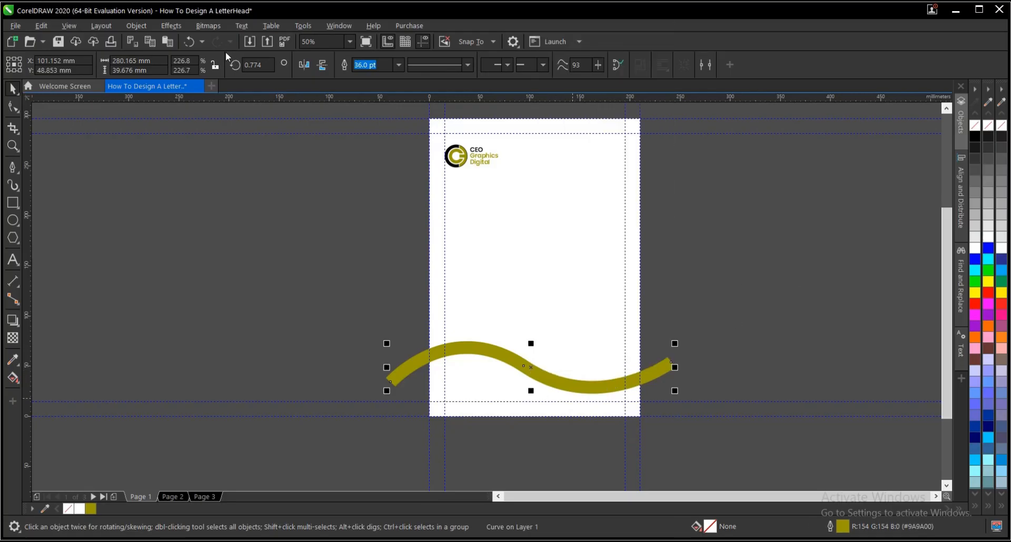
# Step: PowerClip the olive wave inside the white page-sized rectangle
pyautogui.click(137, 26)
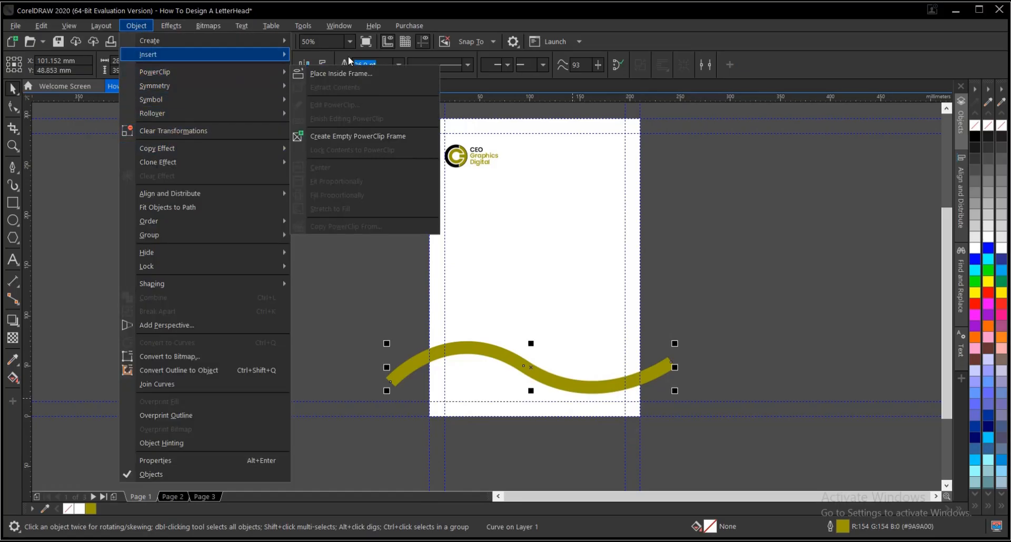
pyautogui.click(355, 73)
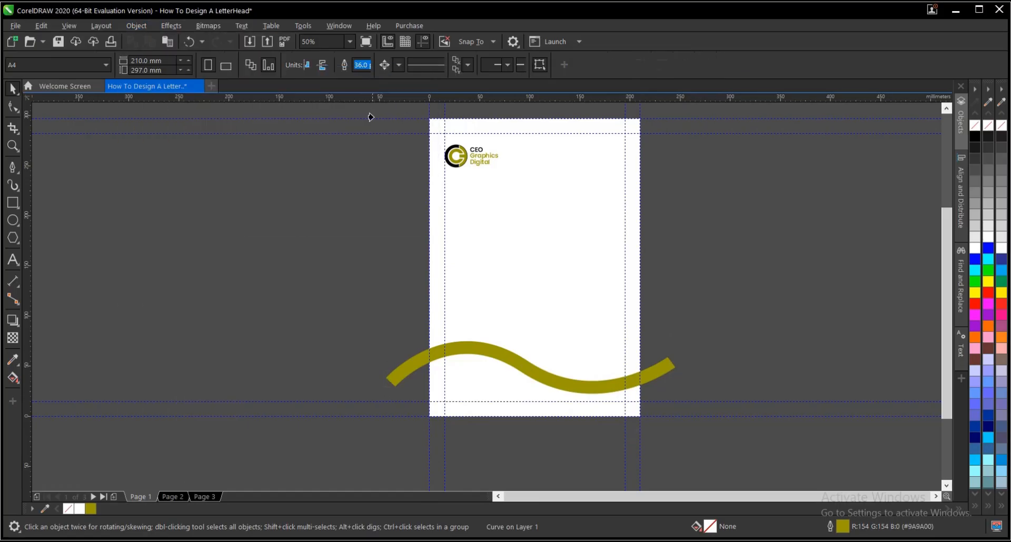
pyautogui.click(544, 289)
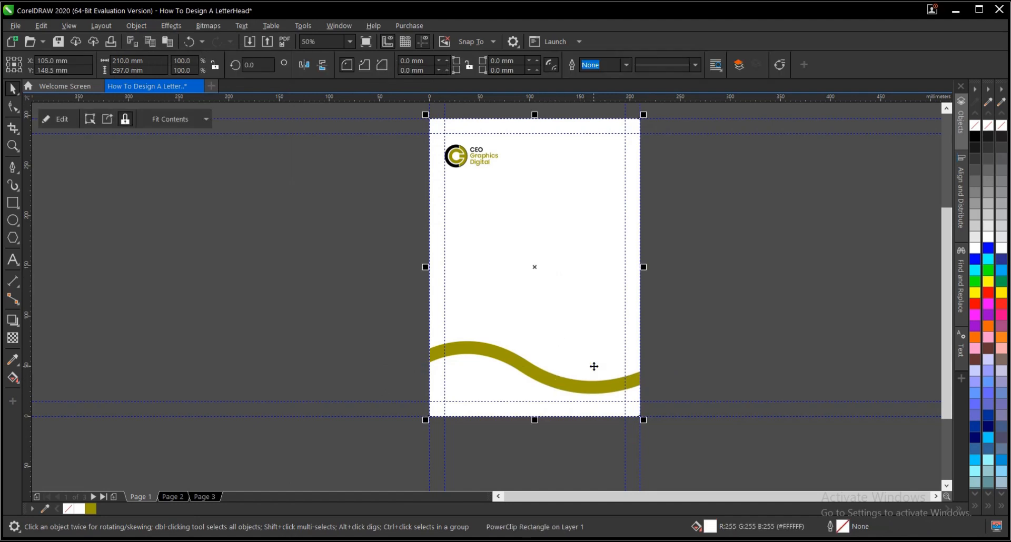
# Step: Edit the PowerClip contents and move the wave about 4 mm right and 7 mm down, near the bottom margin guideline
pyautogui.click(63, 120)
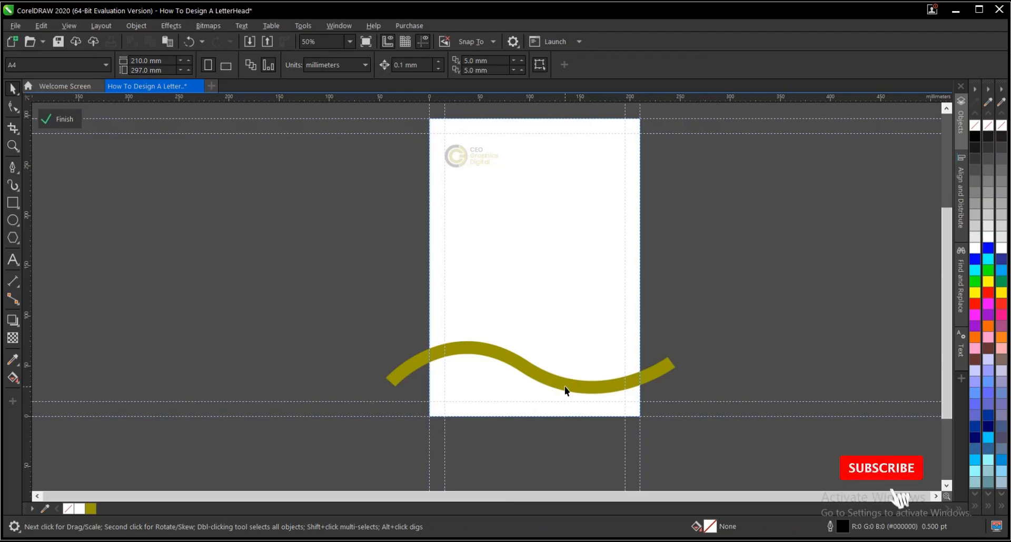
pyautogui.click(565, 386)
pyautogui.scroll(2, 568, 395)
pyautogui.moveTo(547, 367); pyautogui.dragTo(599, 383)
pyautogui.scroll(1, 665, 390)
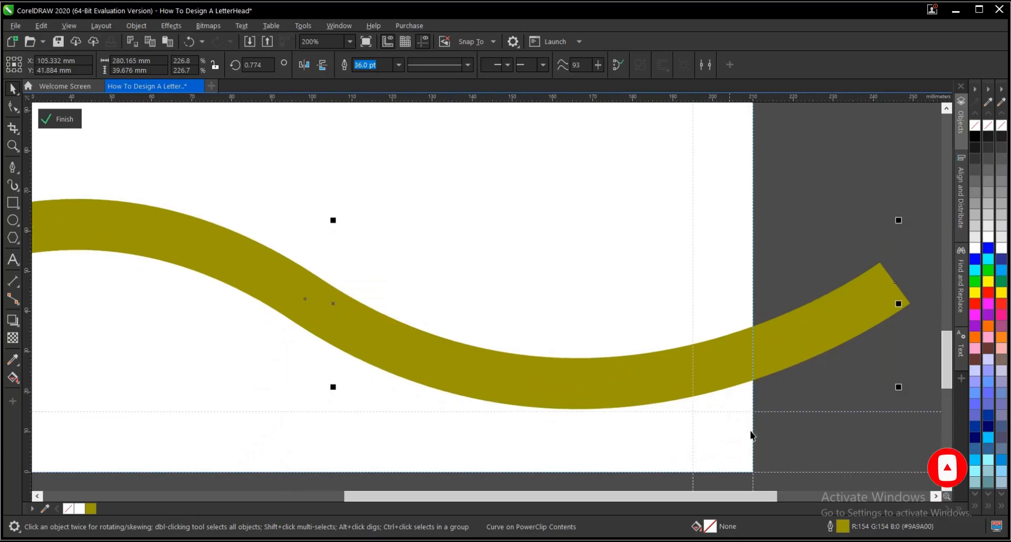
pyautogui.scroll(1, 746, 424)
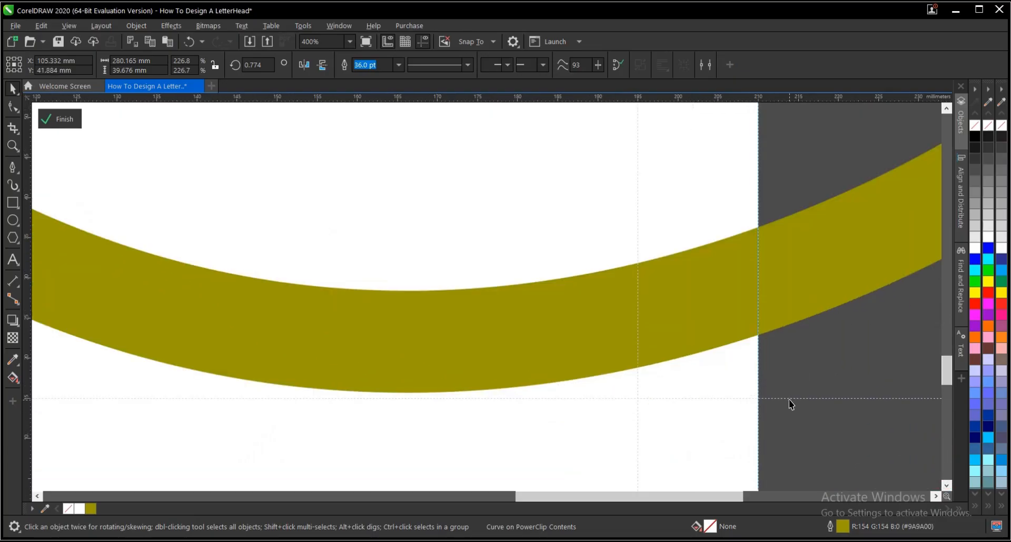
# Step: Nudge the olive wave vertically to about Y 41.6 mm so its lowest edge meets the bottom margin guideline
pyautogui.scroll(-1, 458, 374)
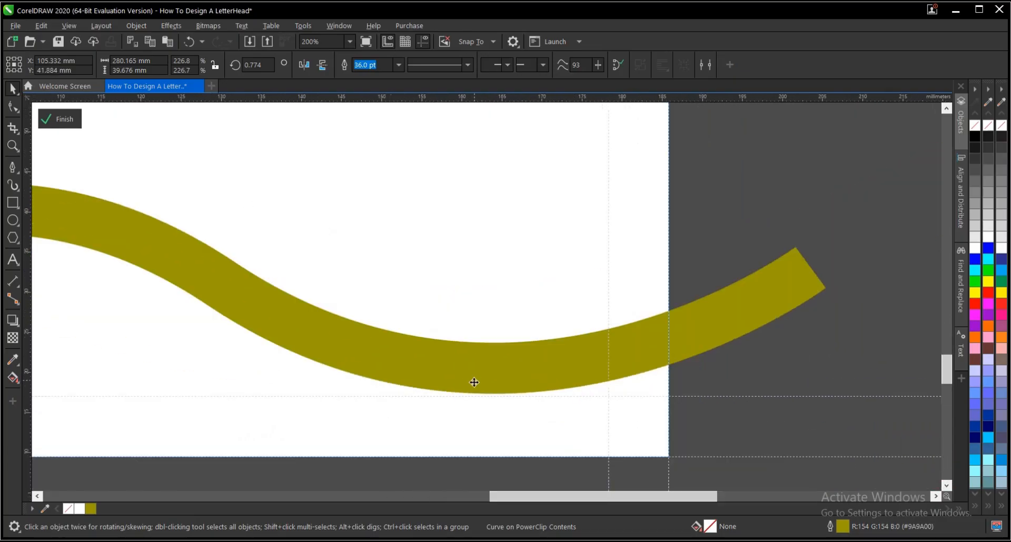
pyautogui.scroll(2, 476, 390)
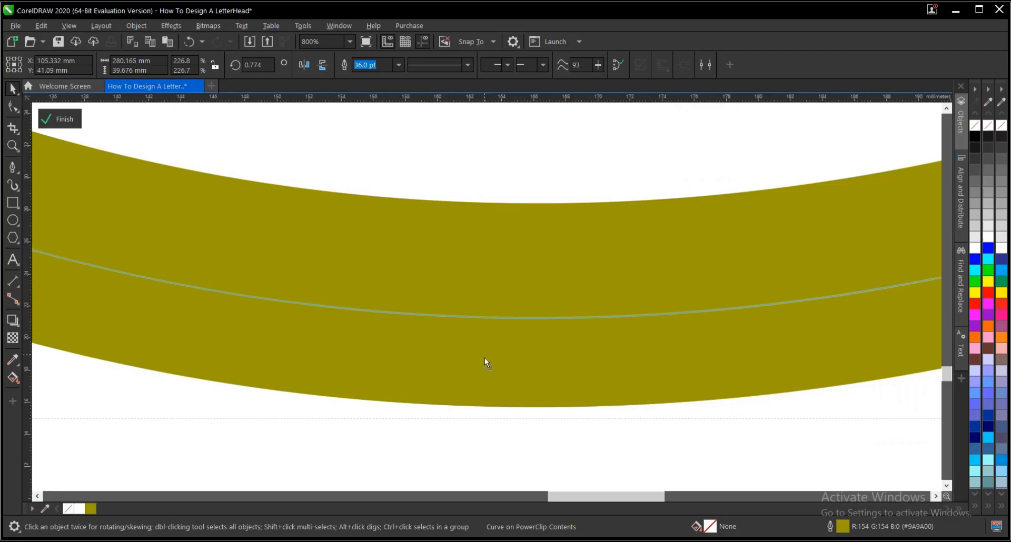
pyautogui.press('Down')
pyautogui.press('Up')
pyautogui.press('Up')
pyautogui.press('Up')
pyautogui.scroll(-3, 554, 426)
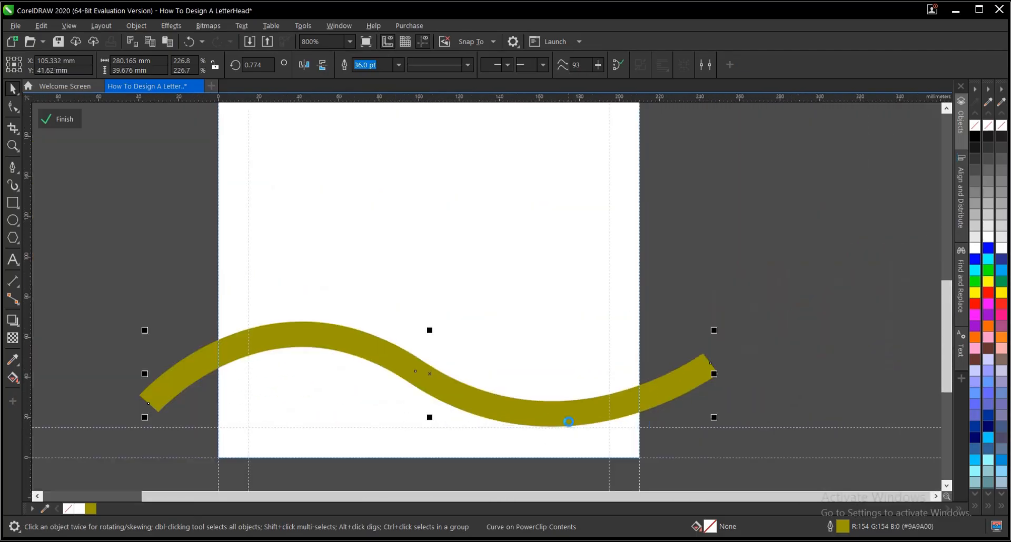
pyautogui.scroll(1, 495, 416)
# Step: Rotate the olive wave about 4.3° counterclockwise and move it about 5 mm straight down onto the bottom margin guideline
pyautogui.click(456, 395)
pyautogui.scroll(-1, 456, 395)
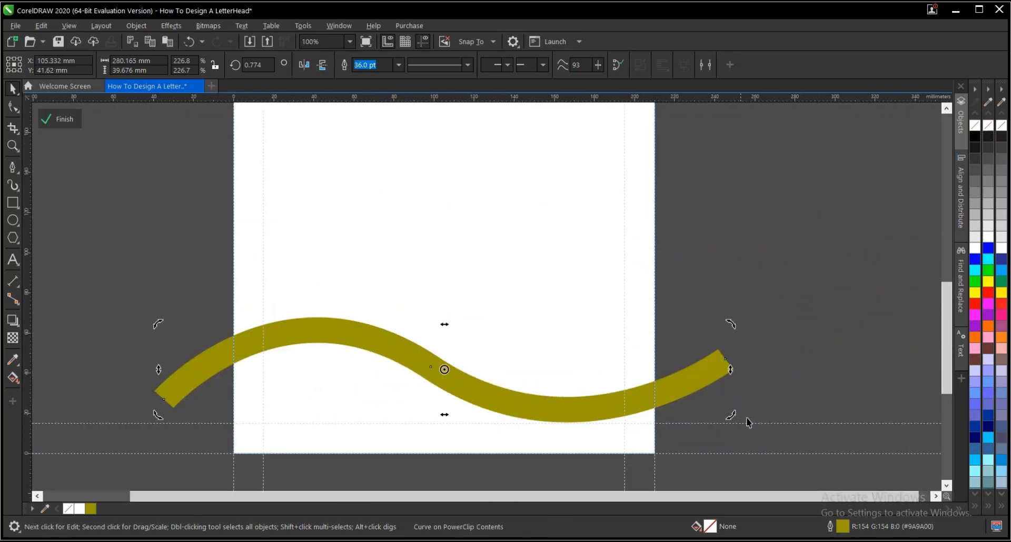
pyautogui.moveTo(731, 416); pyautogui.dragTo(733, 399)
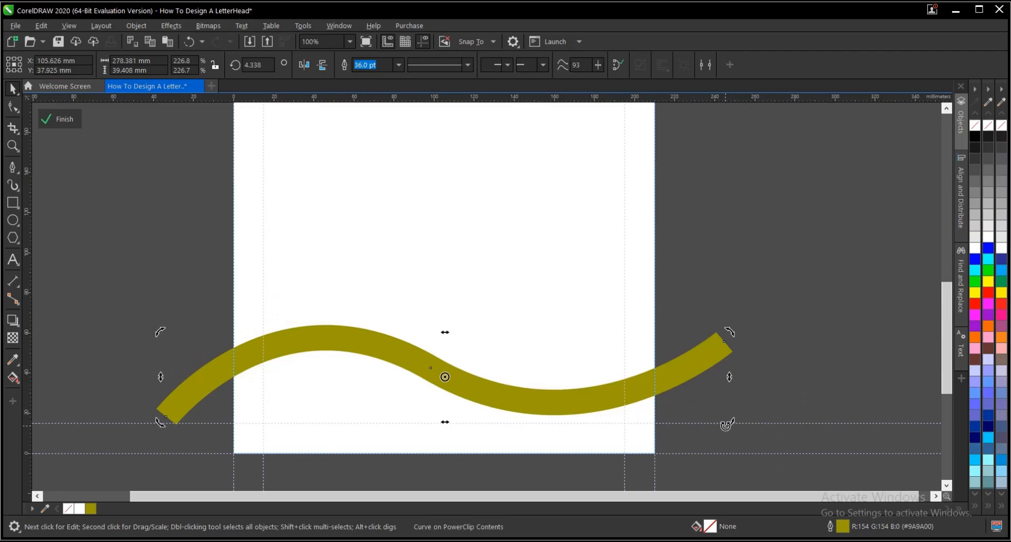
pyautogui.moveTo(728, 421); pyautogui.dragTo(693, 422)
pyautogui.click(496, 398)
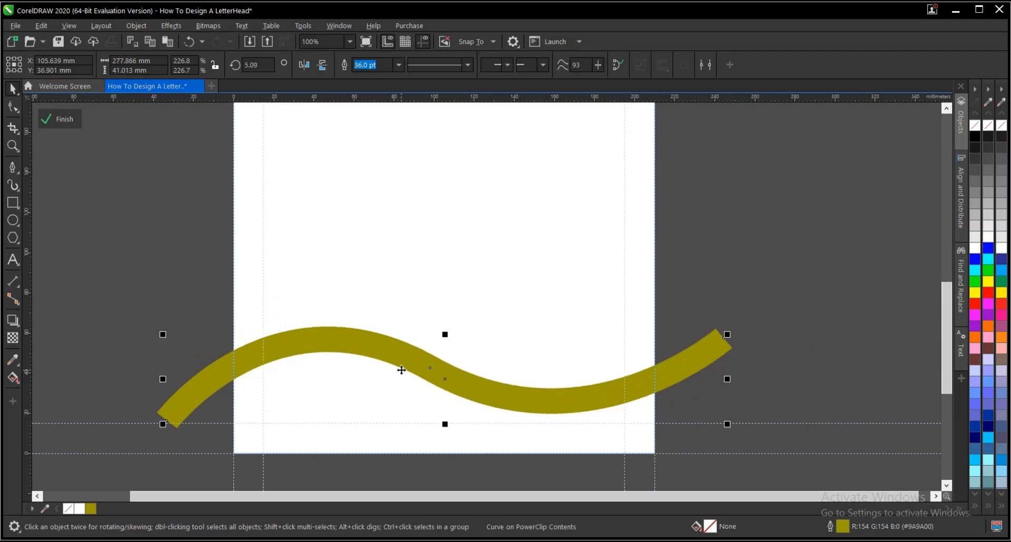
pyautogui.moveTo(402, 368); pyautogui.dragTo(426, 383)
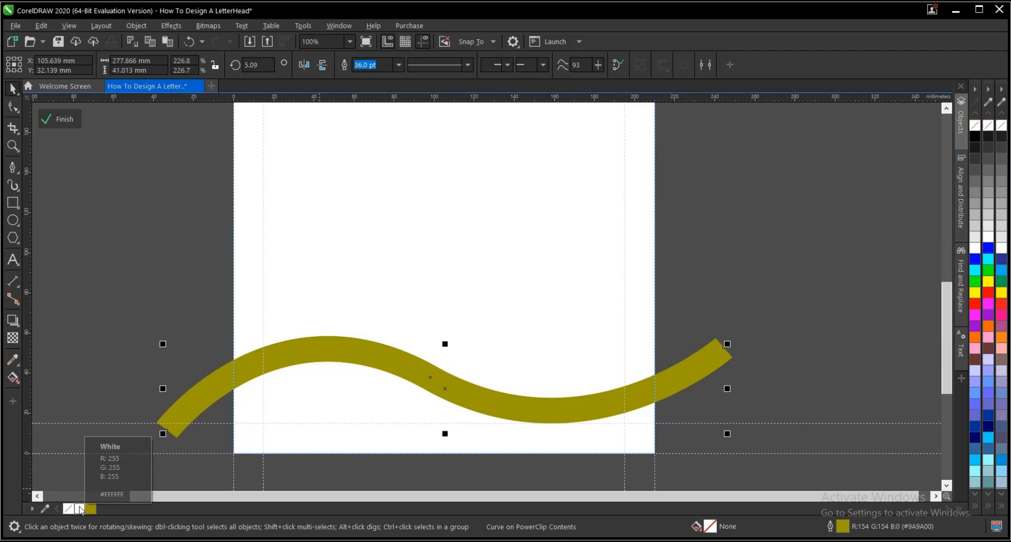
# Step: Duplicate the olive wave in place and give the copy a white outline with Behind fill, Scale with object and Overprint outline enabled
pyautogui.click(81, 510)
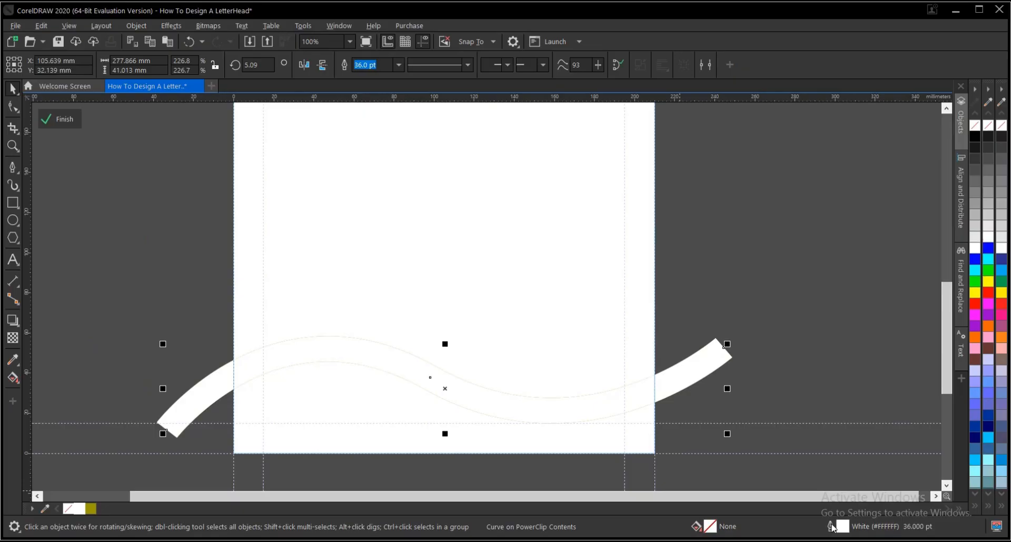
pyautogui.doubleClick(570, 502)
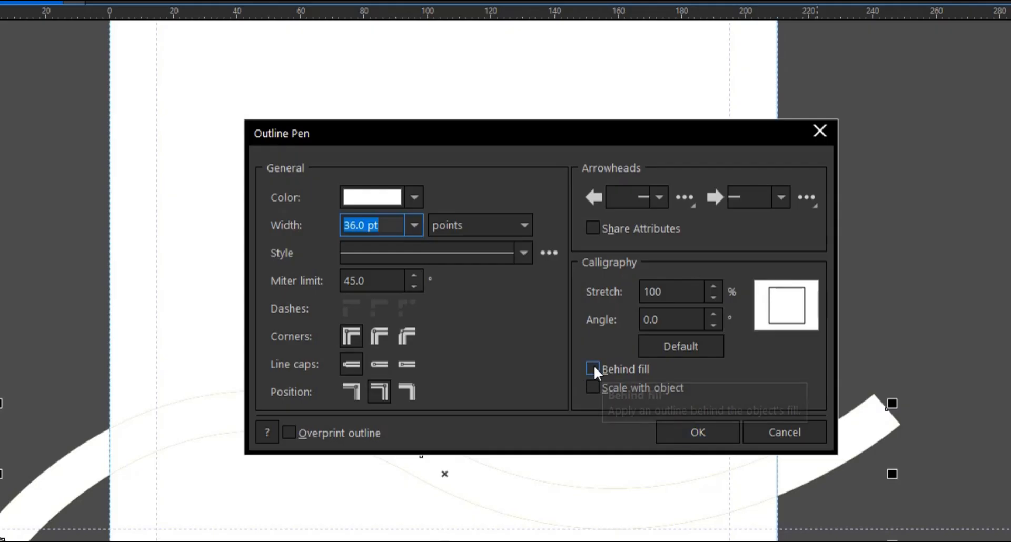
pyautogui.click(594, 369)
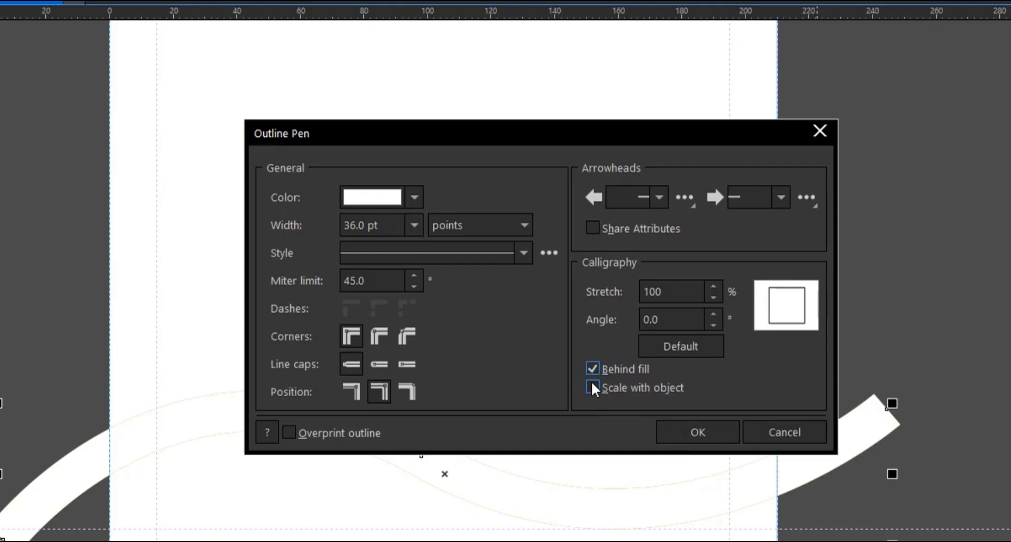
pyautogui.click(592, 388)
pyautogui.click(289, 433)
# Step: Set the white copy's outline width to 12 pt, keeping the wave in view, and apply the outline settings
pyautogui.click(416, 226)
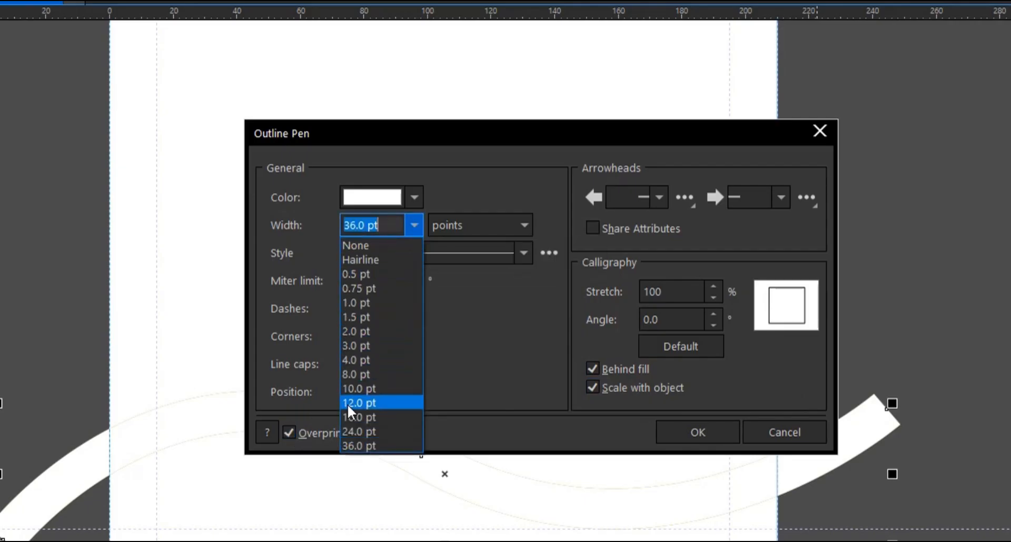
pyautogui.click(349, 404)
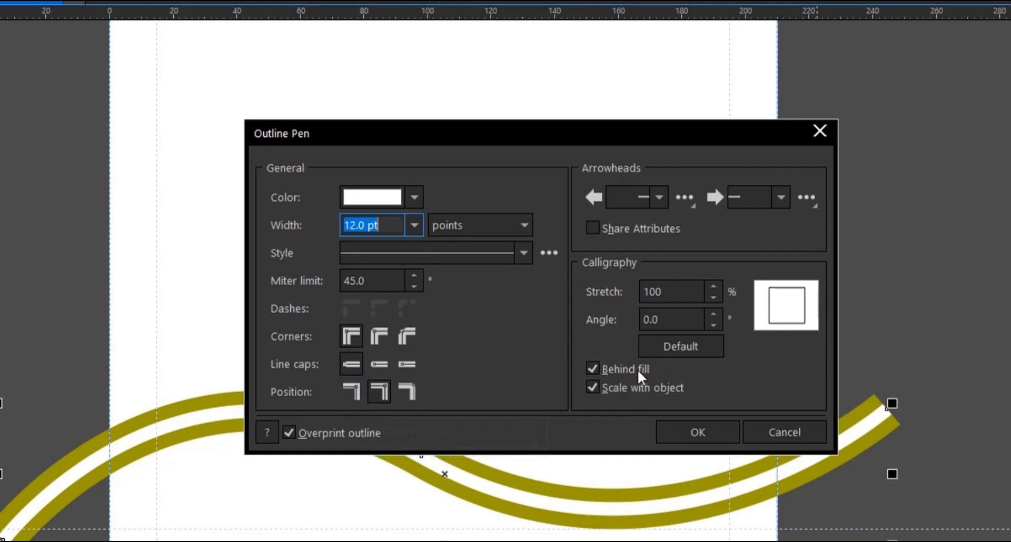
pyautogui.moveTo(587, 130); pyautogui.dragTo(911, 149)
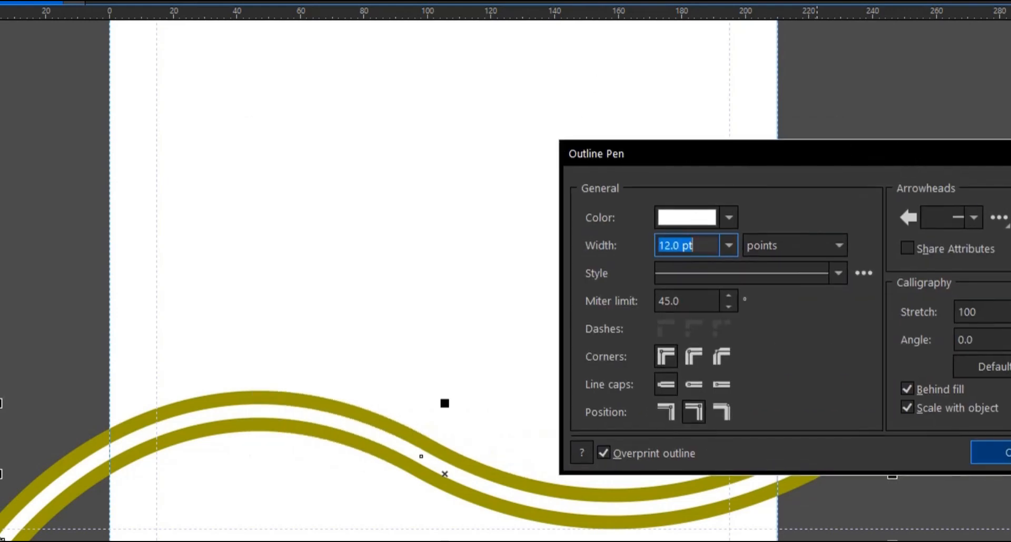
pyautogui.moveTo(840, 158); pyautogui.dragTo(700, 150)
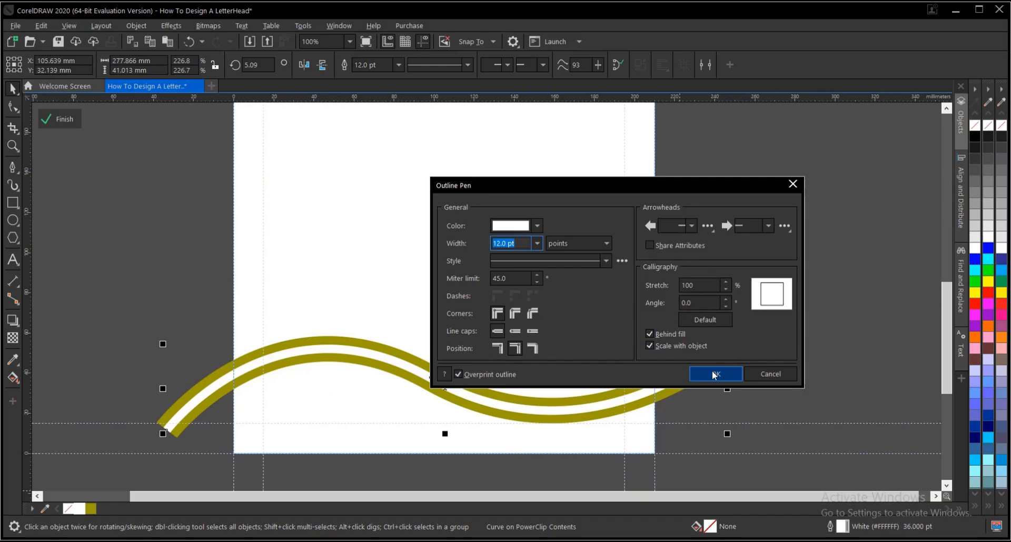
pyautogui.click(714, 373)
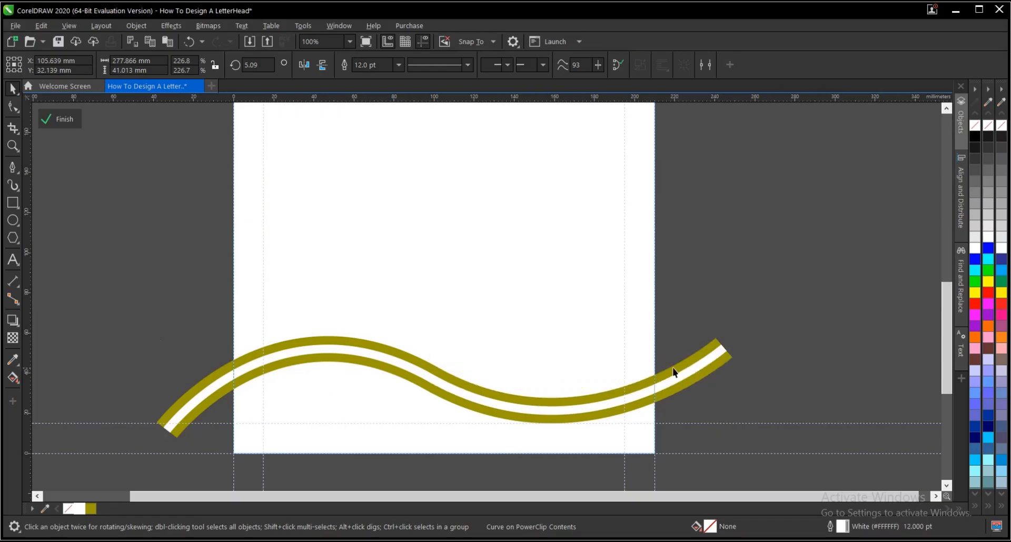
# Step: Skew the white stripe vertically so its left end drops below the olive wave, about 49.6 mm high overall
pyautogui.click(773, 344)
pyautogui.click(711, 359)
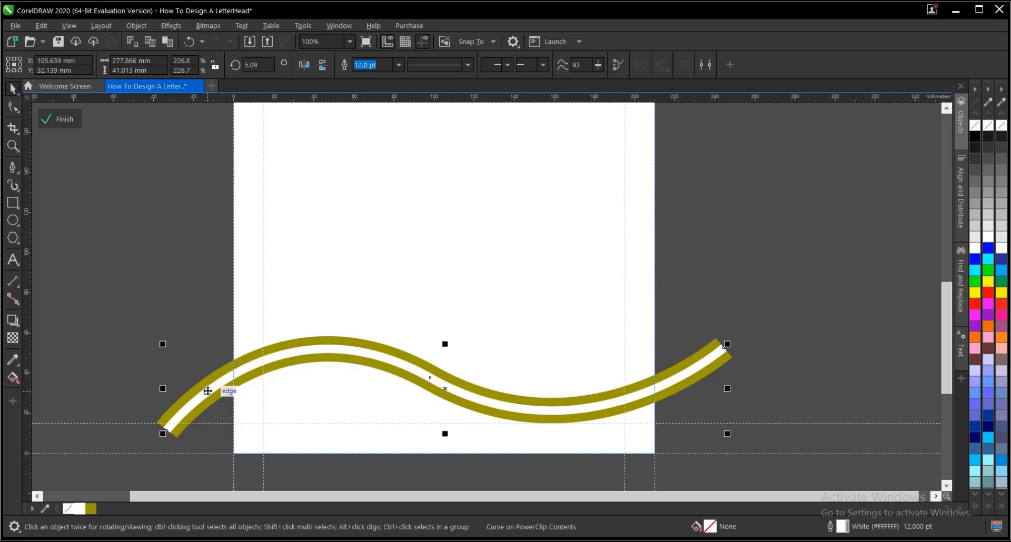
pyautogui.click(207, 392)
pyautogui.moveTo(159, 388); pyautogui.dragTo(159, 407)
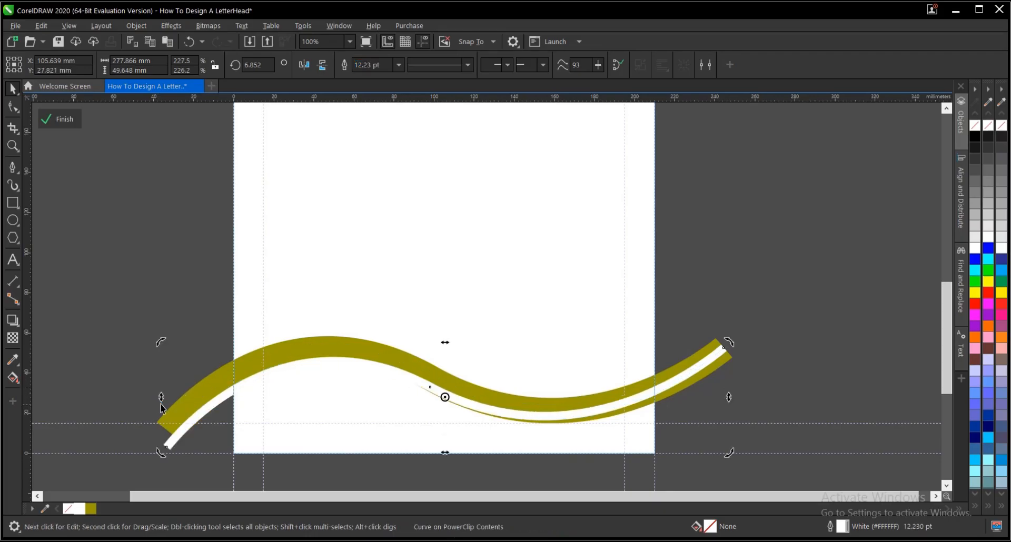
# Step: Skew the white stripe's right end upward above the olive wave, redoing the first attempt, until it is about 56.6 mm high
pyautogui.click(703, 365)
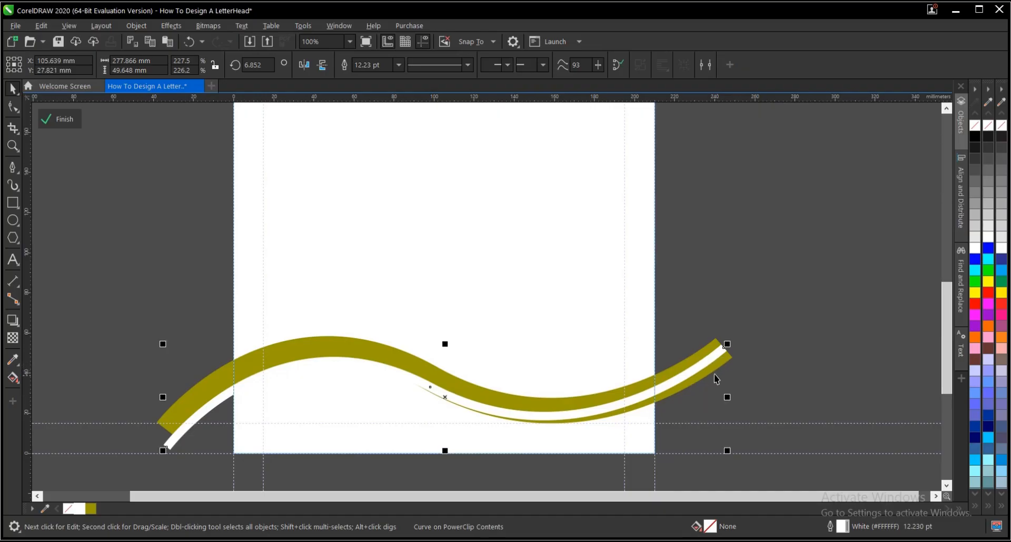
pyautogui.click(709, 360)
pyautogui.moveTo(729, 398)
pyautogui.mouseDown()
pyautogui.moveTo(729, 377)
pyautogui.moveTo(730, 387)
pyautogui.mouseUp()
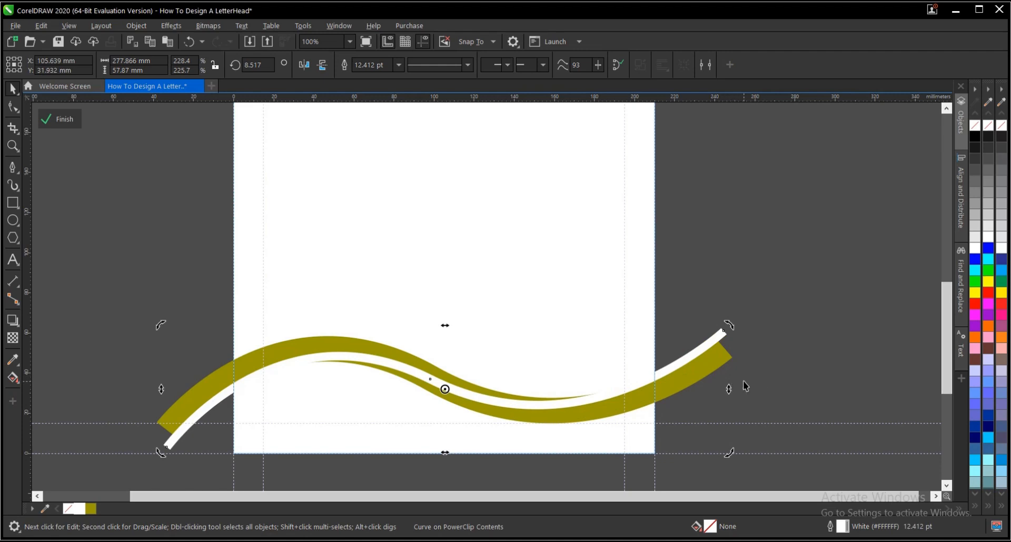
pyautogui.hotkey('ctrl', 'z')
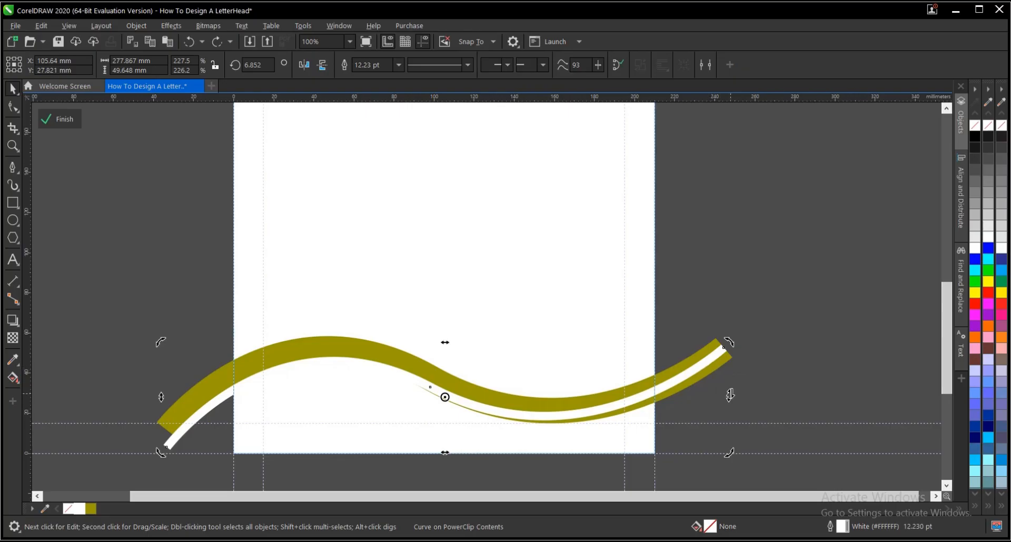
pyautogui.moveTo(729, 397); pyautogui.dragTo(730, 386)
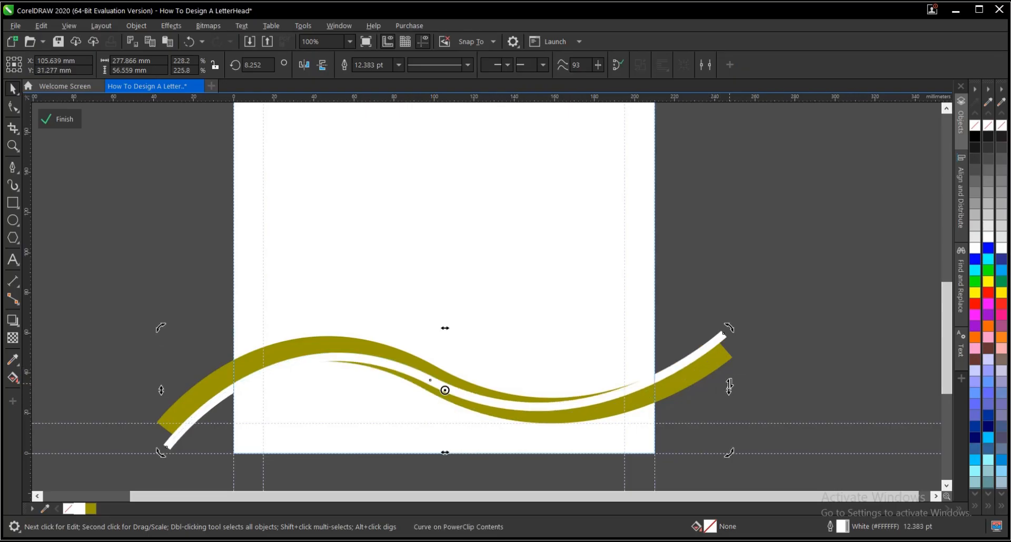
# Step: Select both waves and skew them vertically, raising the left end and lowering the right end, to about 43 mm high
pyautogui.click(792, 289)
pyautogui.scroll(-4, 785, 294)
pyautogui.moveTo(544, 390); pyautogui.dragTo(544, 390)
pyautogui.scroll(3, 785, 312)
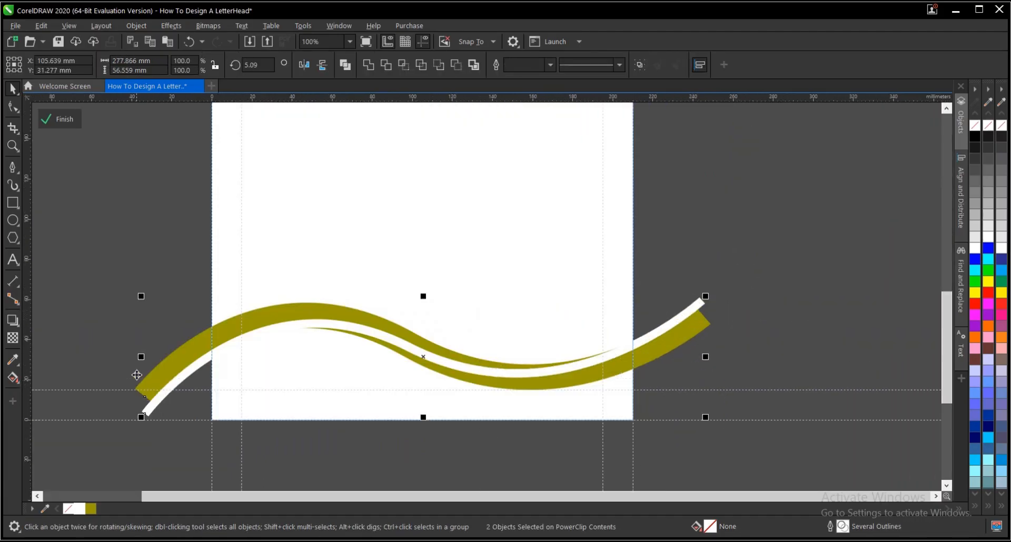
pyautogui.click(174, 357)
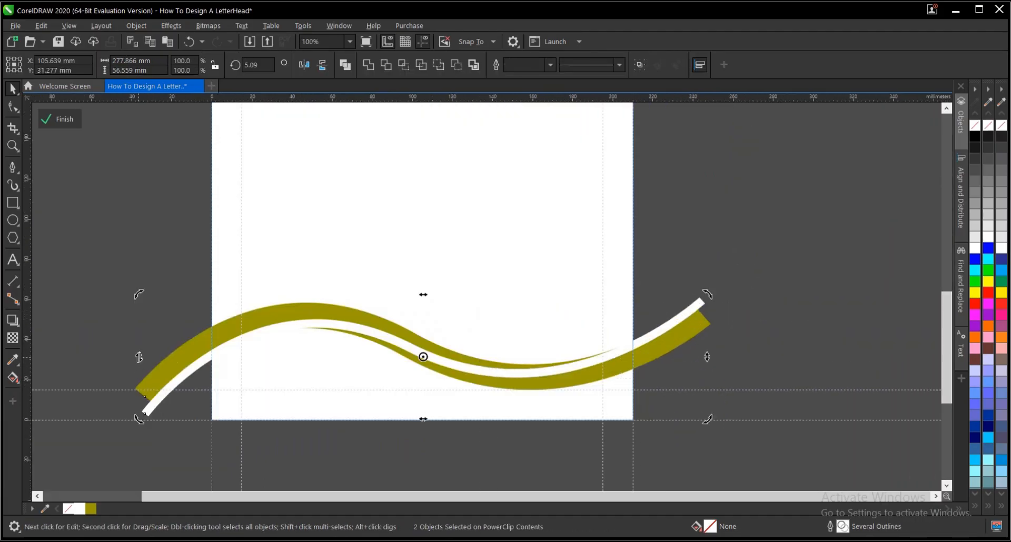
pyautogui.moveTo(140, 357)
pyautogui.mouseDown()
pyautogui.moveTo(136, 338)
pyautogui.moveTo(136, 348)
pyautogui.mouseUp()
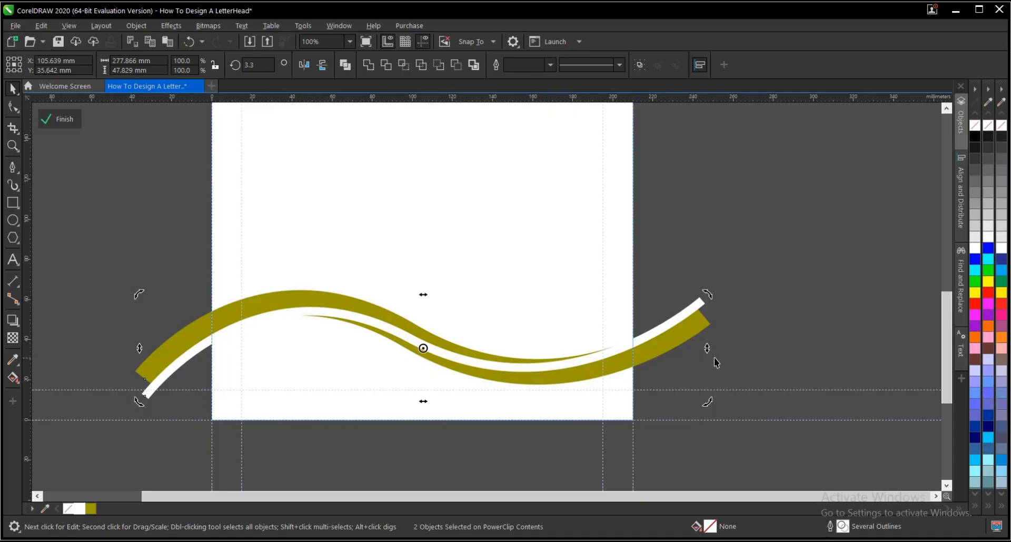
pyautogui.moveTo(709, 344); pyautogui.dragTo(722, 375)
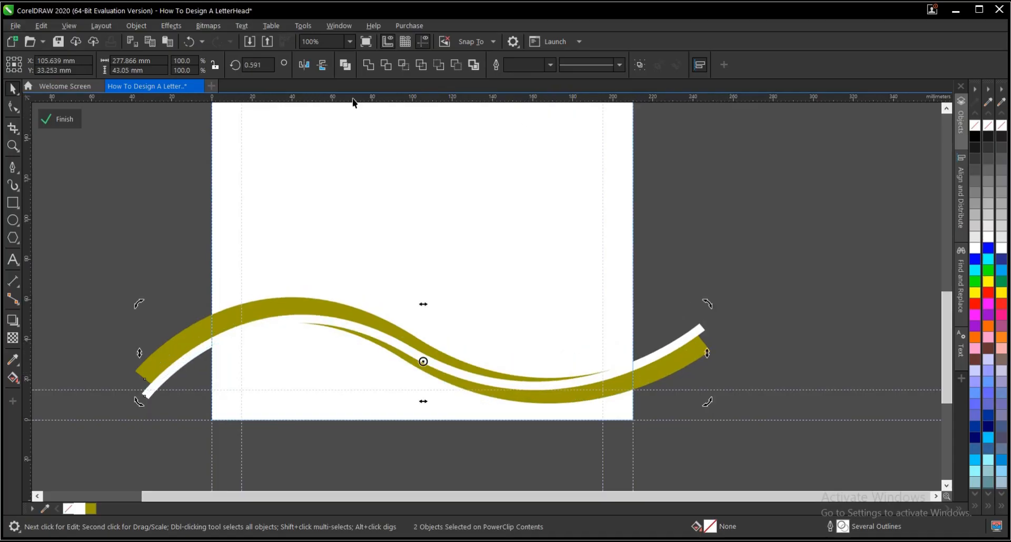
# Step: Mirror both waves vertically and rotate them about 4° clockwise
pyautogui.click(319, 67)
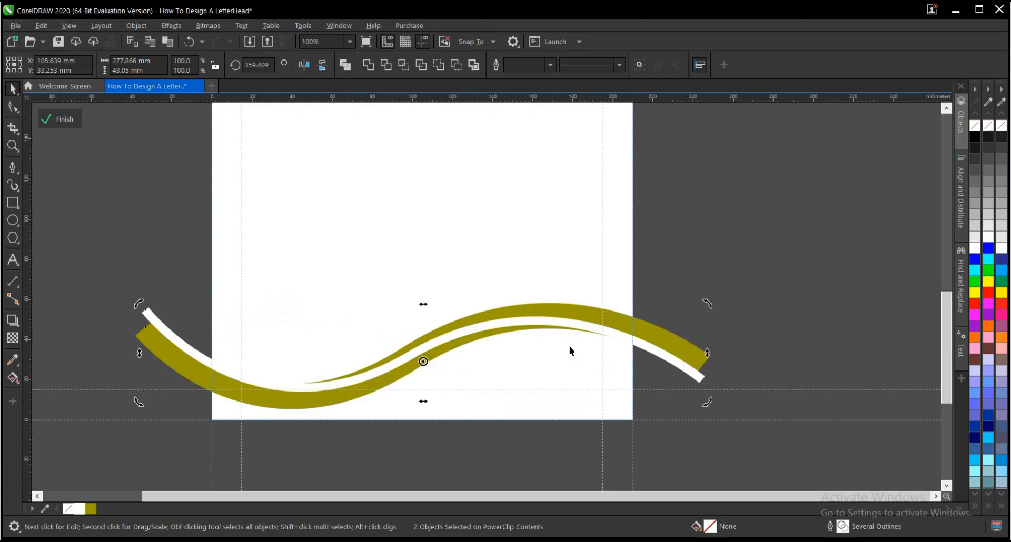
pyautogui.click(609, 321)
pyautogui.moveTo(708, 305); pyautogui.dragTo(728, 322)
pyautogui.click(788, 277)
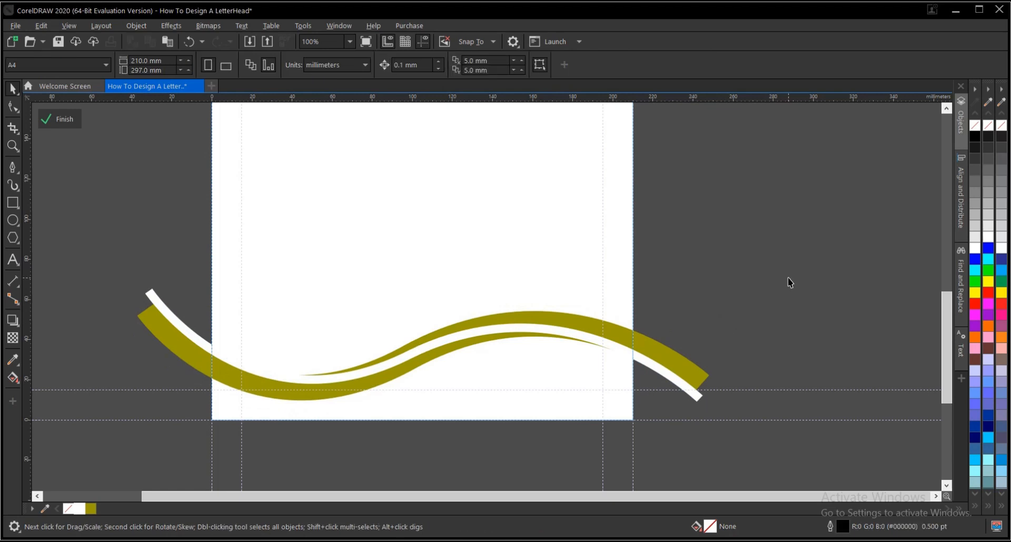
# Step: Check both waves against the whole page and finish editing the PowerClip contents
pyautogui.moveTo(798, 264); pyautogui.dragTo(110, 450)
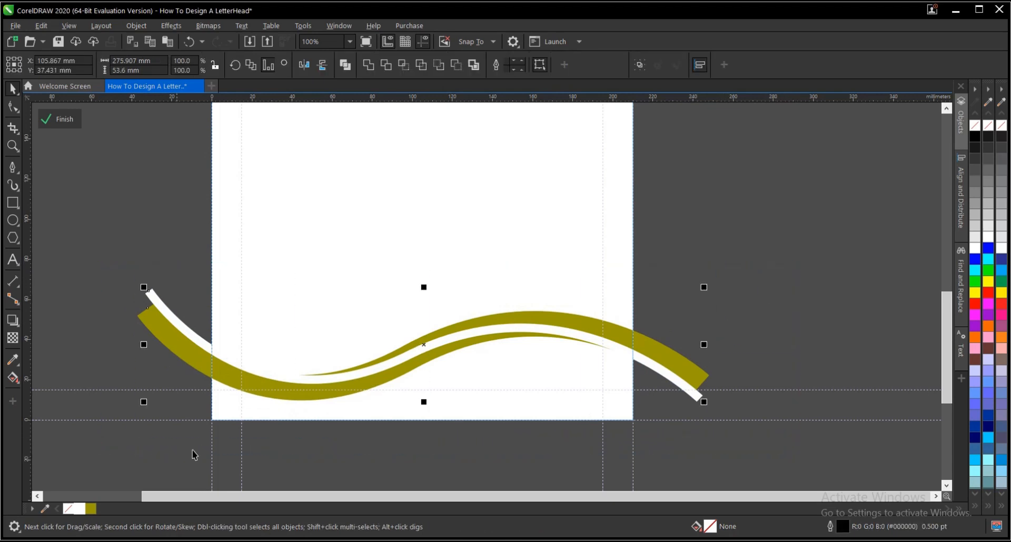
pyautogui.scroll(-2, 590, 371)
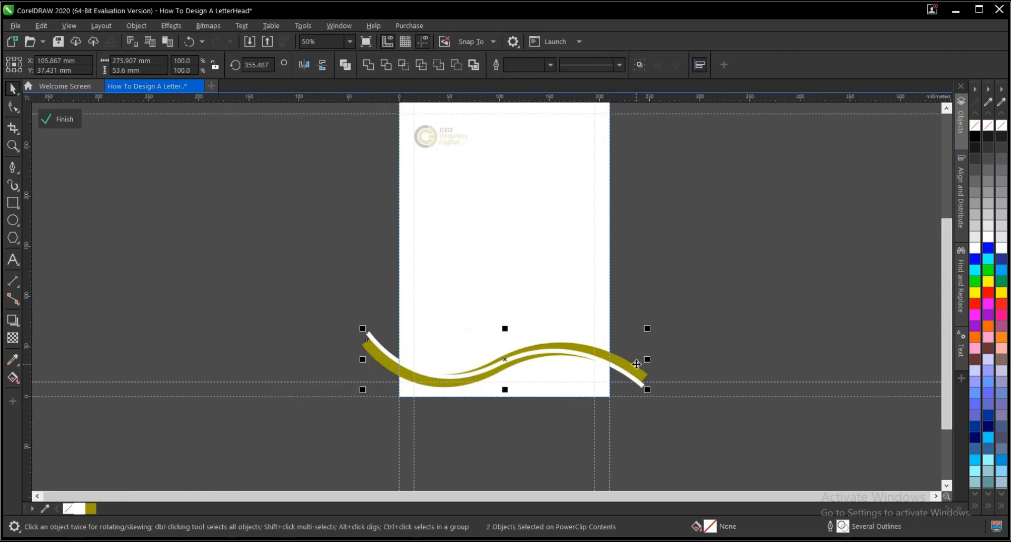
pyautogui.scroll(2, 637, 363)
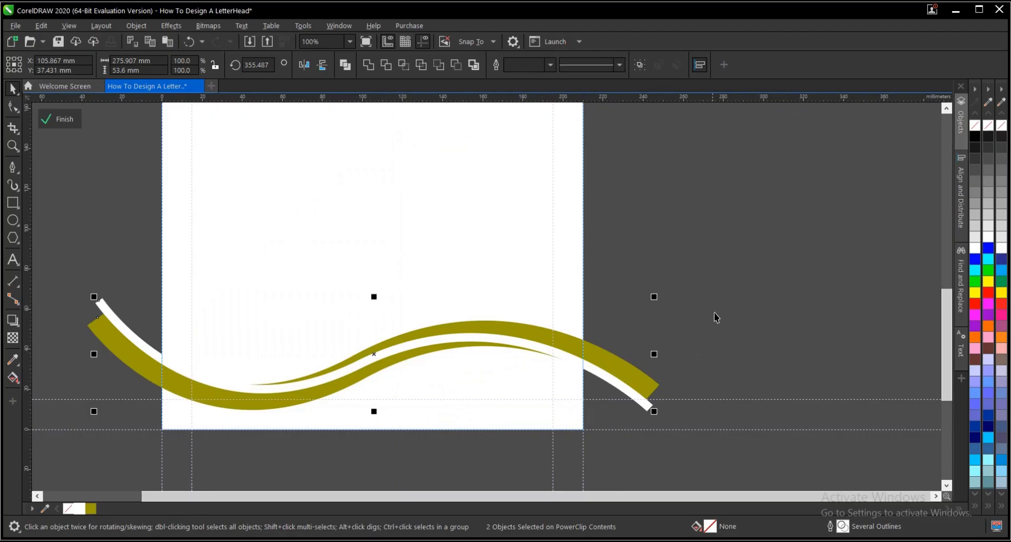
pyautogui.keyDown('ctrl'); pyautogui.click(729, 293); pyautogui.keyUp('ctrl')
pyautogui.scroll(-1, 617, 362)
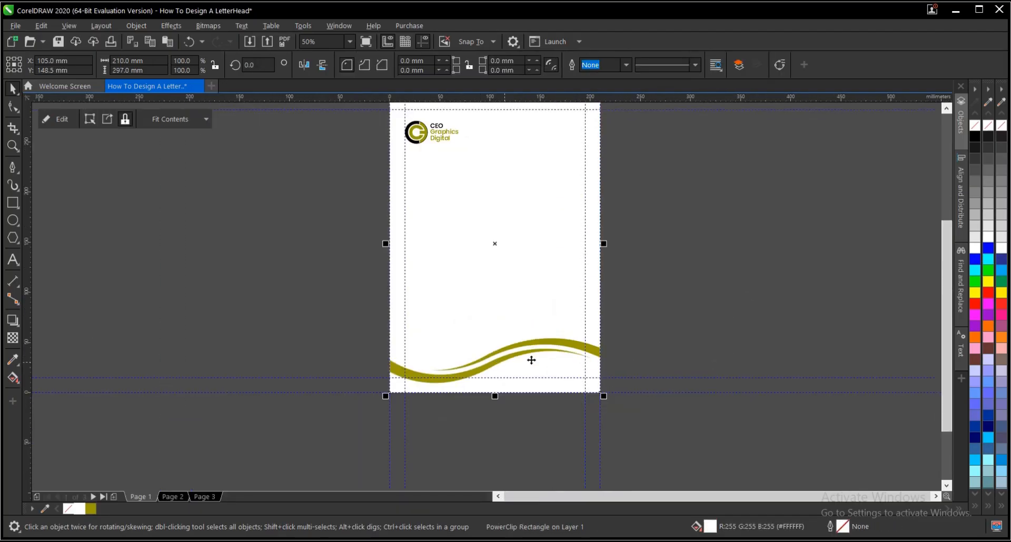
pyautogui.scroll(1, 542, 356)
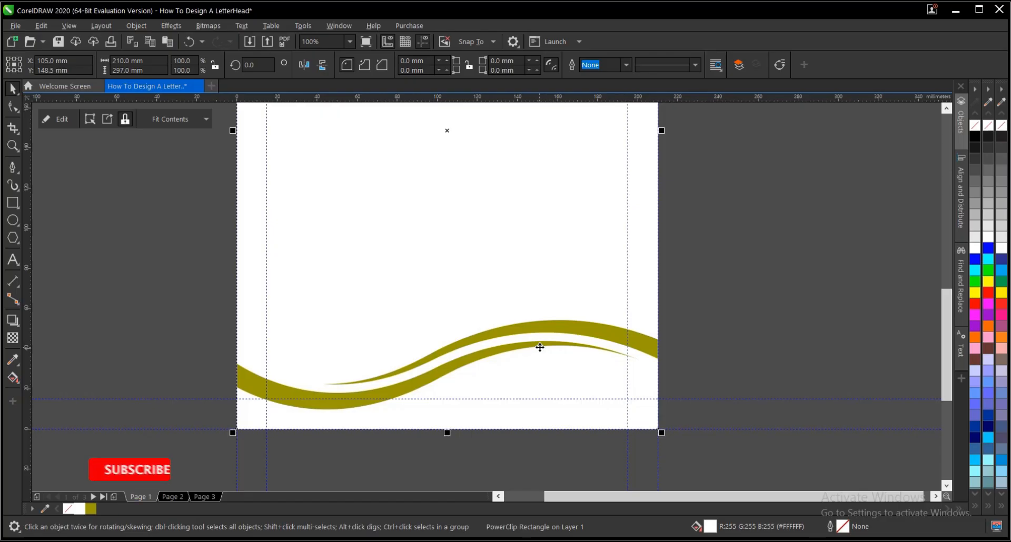
# Step: Edit the PowerClip contents again and mirror both waves horizontally
pyautogui.click(62, 120)
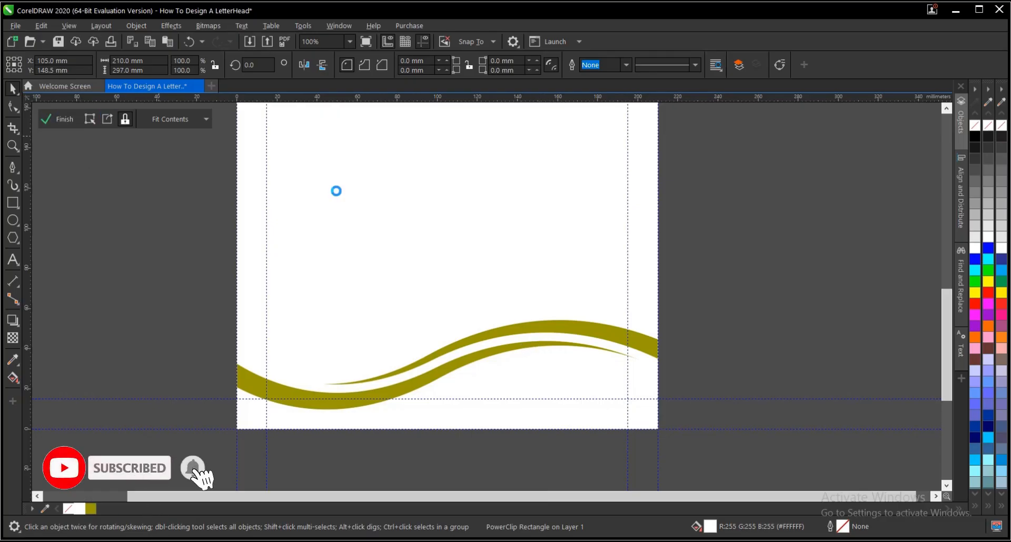
pyautogui.scroll(1, 467, 315)
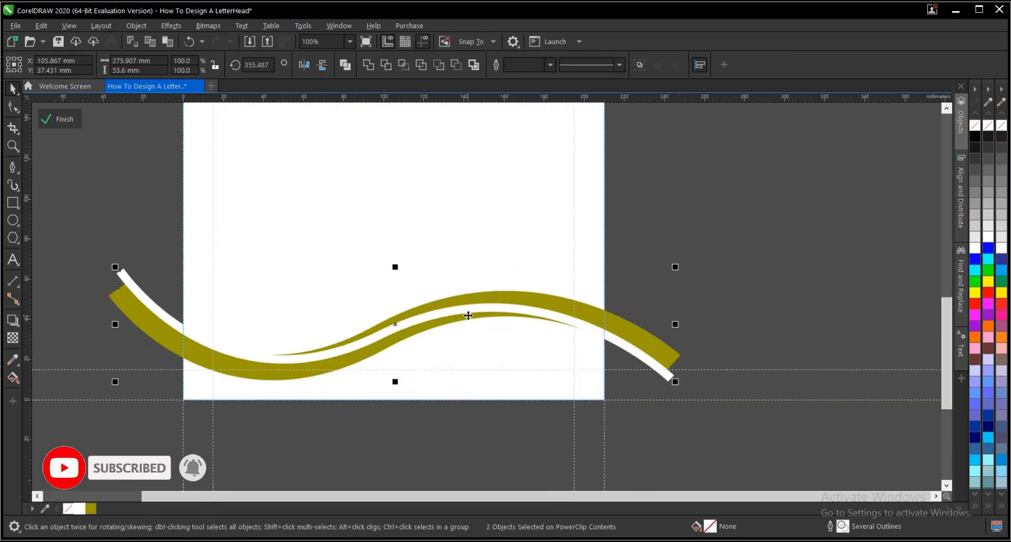
pyautogui.click(305, 66)
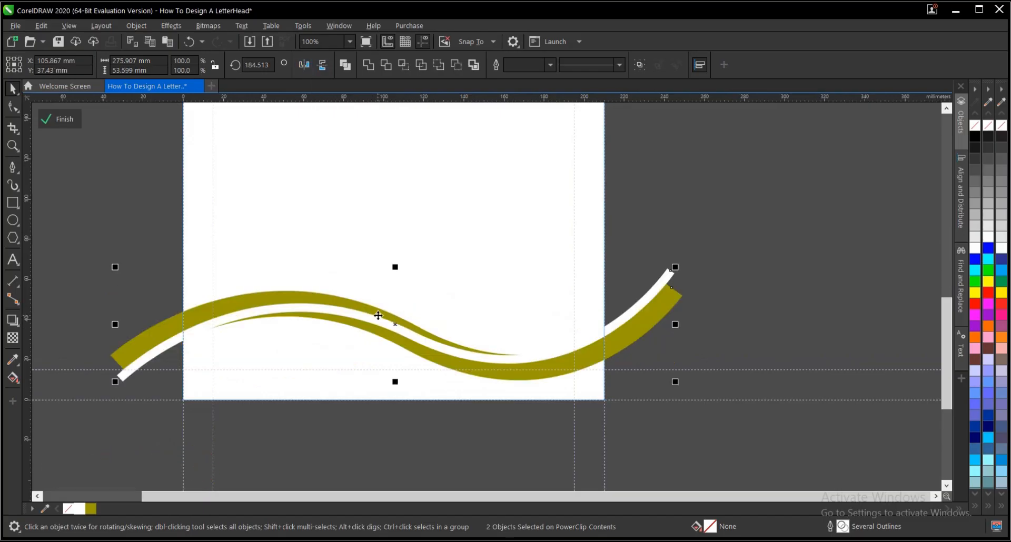
# Step: Move both waves down towards the page's lower edge, centred at about X 108 mm, Y 27 mm
pyautogui.moveTo(378, 315); pyautogui.dragTo(375, 343)
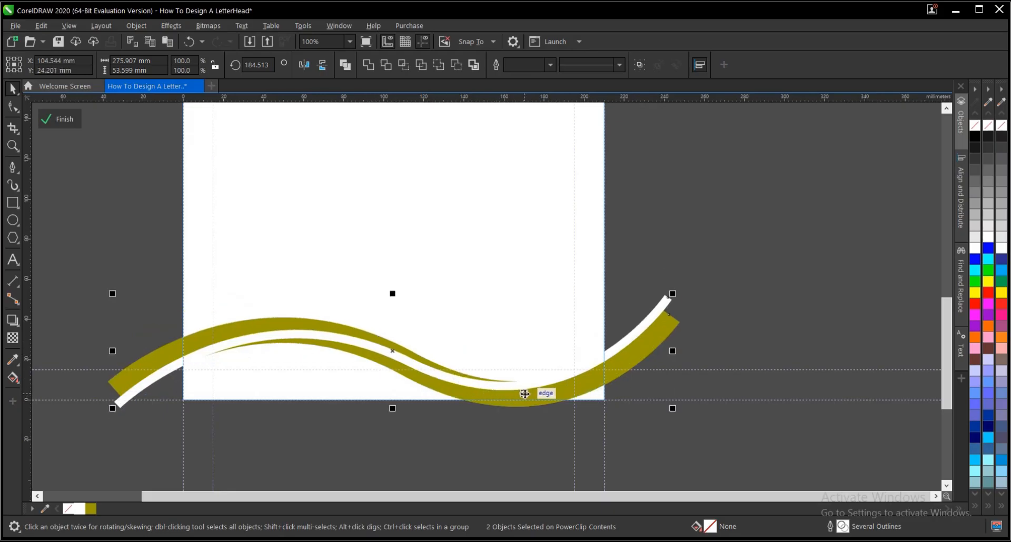
pyautogui.moveTo(564, 387); pyautogui.dragTo(567, 376)
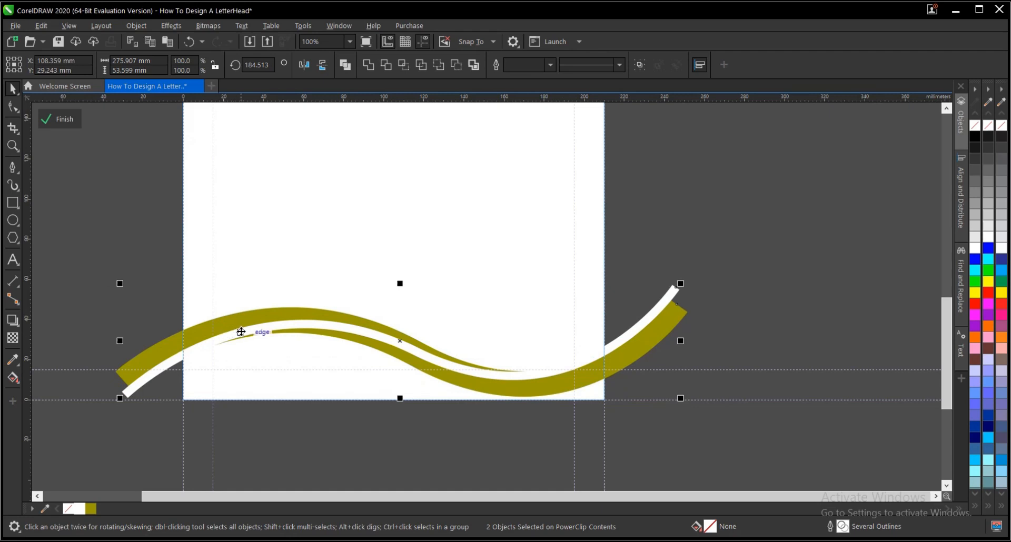
pyautogui.moveTo(400, 345); pyautogui.dragTo(399, 351)
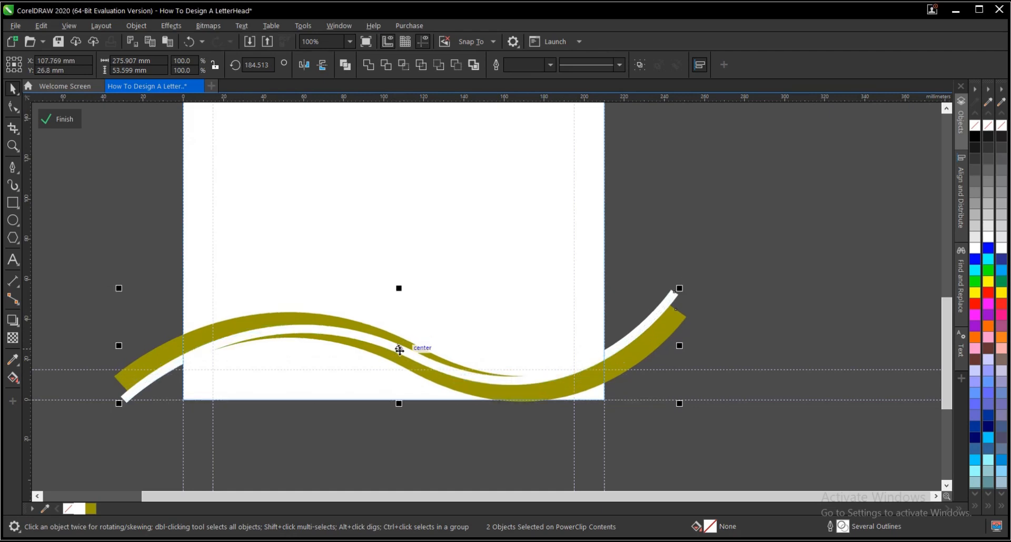
# Step: Skew both waves vertically to about 72 mm high, raising the right end, and move them down onto the page's lower edge
pyautogui.click(399, 351)
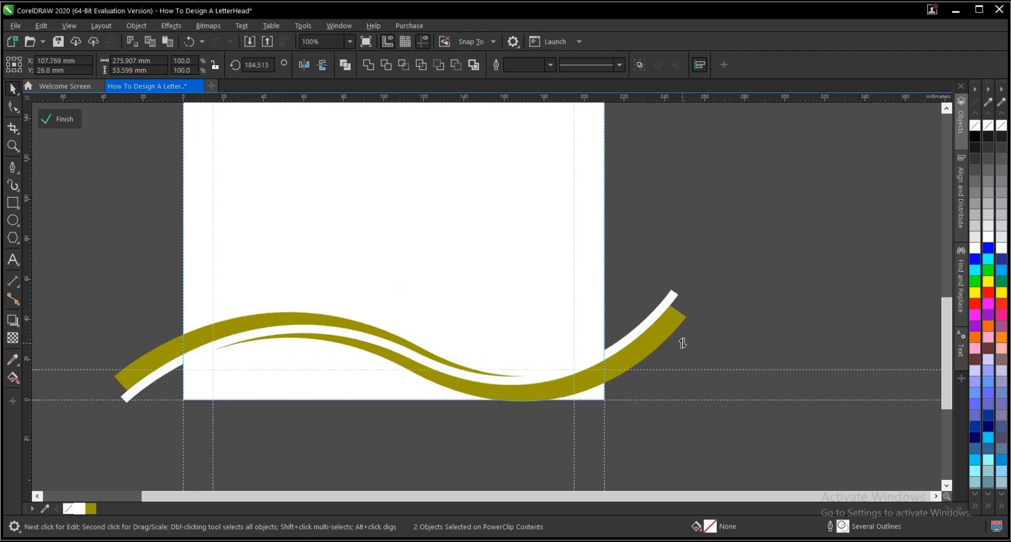
pyautogui.moveTo(682, 343); pyautogui.dragTo(681, 328)
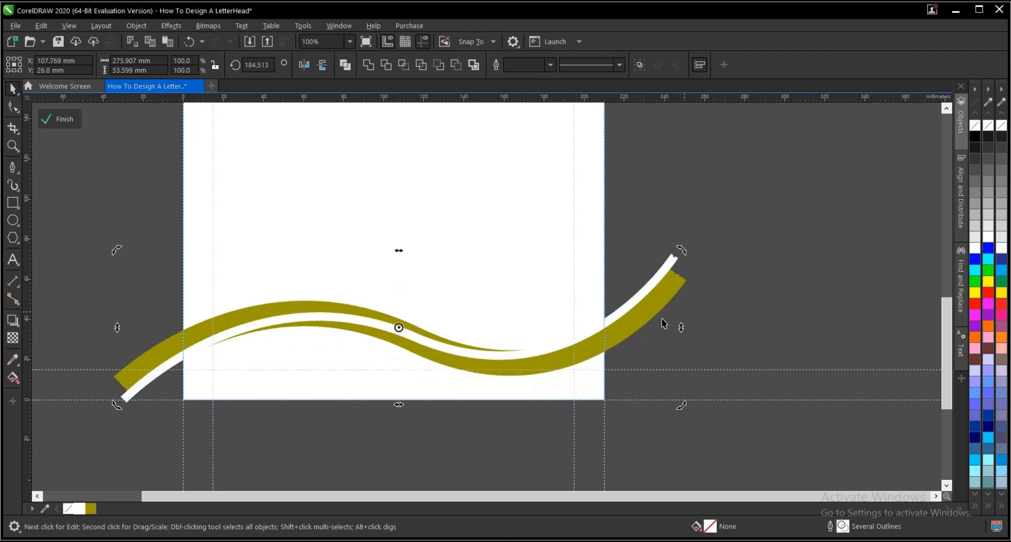
pyautogui.click(432, 339)
pyautogui.moveTo(432, 339); pyautogui.dragTo(442, 370)
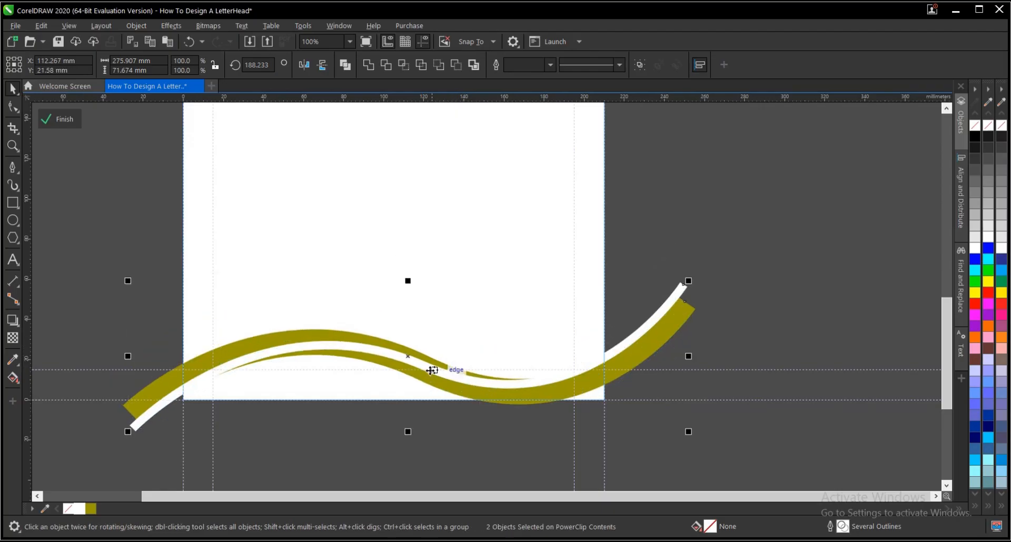
# Step: Stretch both waves horizontally to about 320 mm wide by extending their left side
pyautogui.click(190, 373)
pyautogui.scroll(-1, 572, 359)
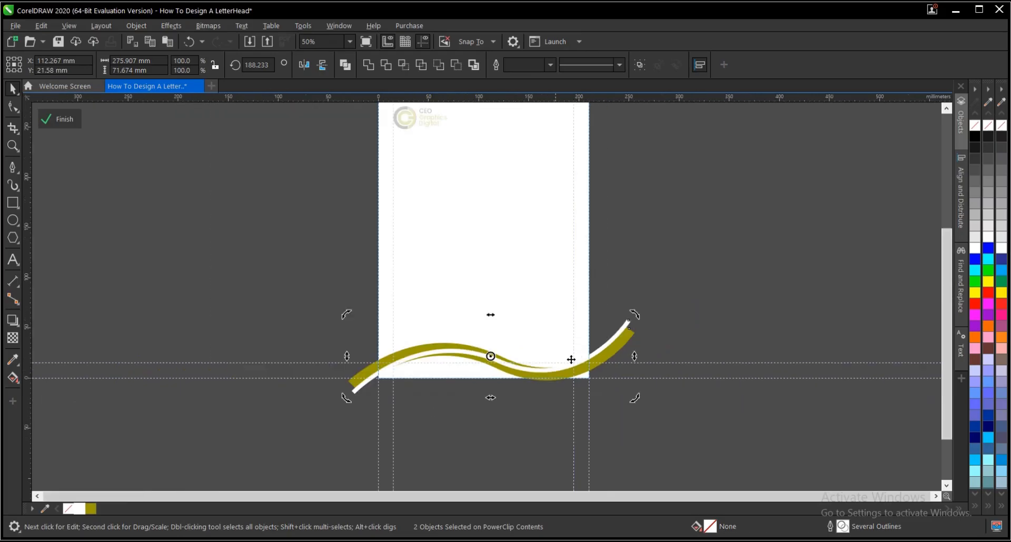
pyautogui.scroll(1, 434, 364)
pyautogui.click(440, 337)
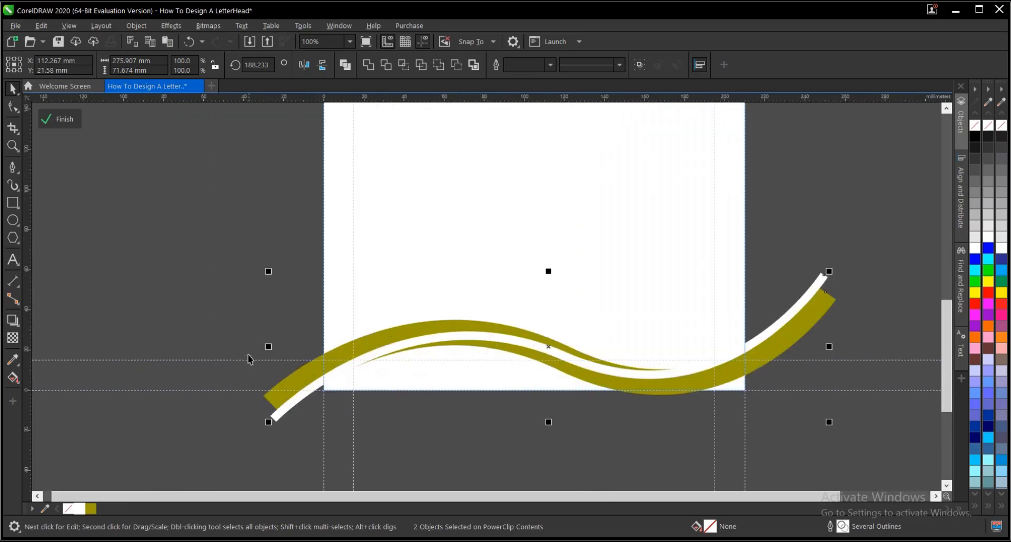
pyautogui.click(270, 345)
pyautogui.scroll(-1, 362, 343)
pyautogui.moveTo(227, 271); pyautogui.dragTo(724, 417)
pyautogui.scroll(1, 326, 355)
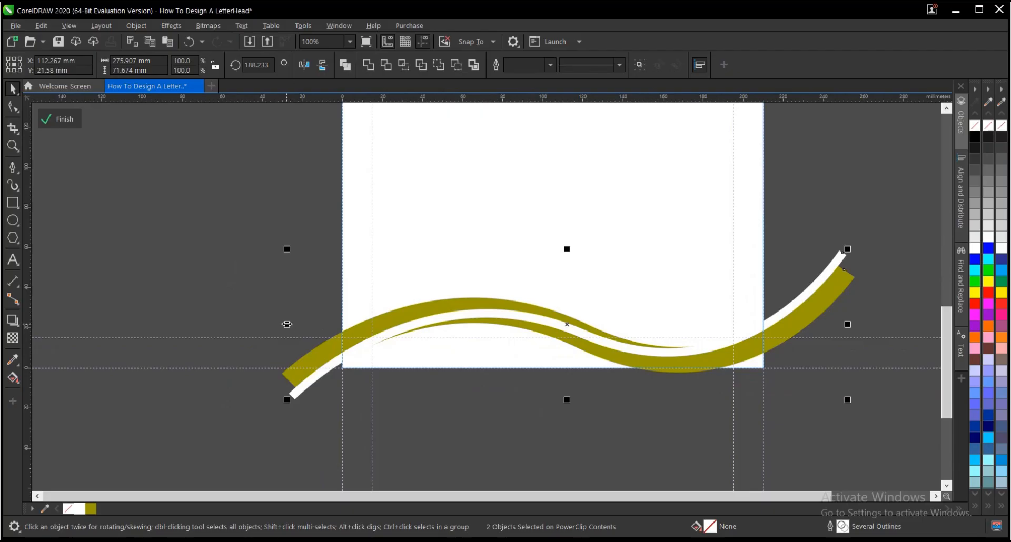
pyautogui.moveTo(287, 325); pyautogui.dragTo(199, 324)
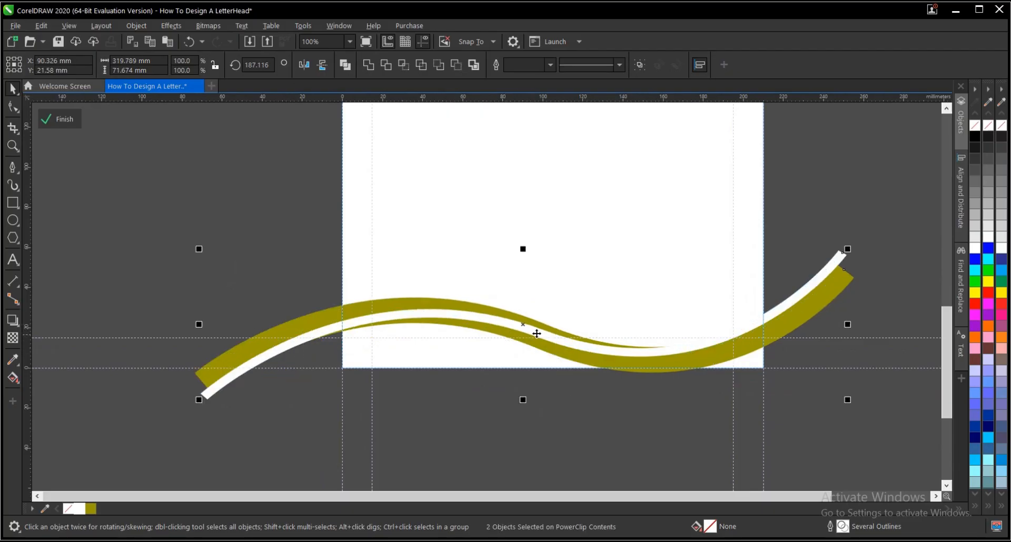
# Step: Raise both waves slightly, centring them at about Y 25 mm, and deselect them
pyautogui.click(666, 358)
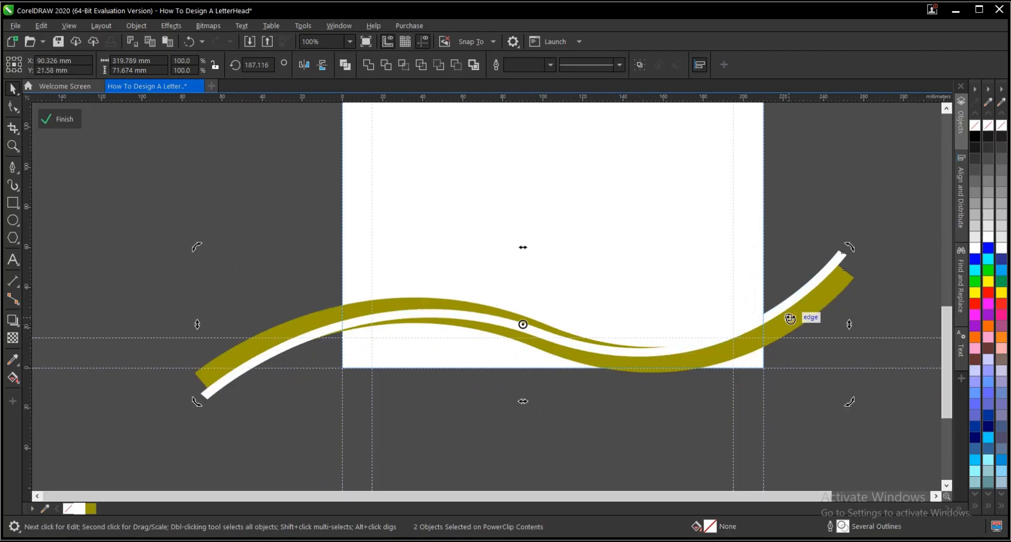
pyautogui.click(747, 340)
pyautogui.moveTo(747, 340); pyautogui.dragTo(747, 333)
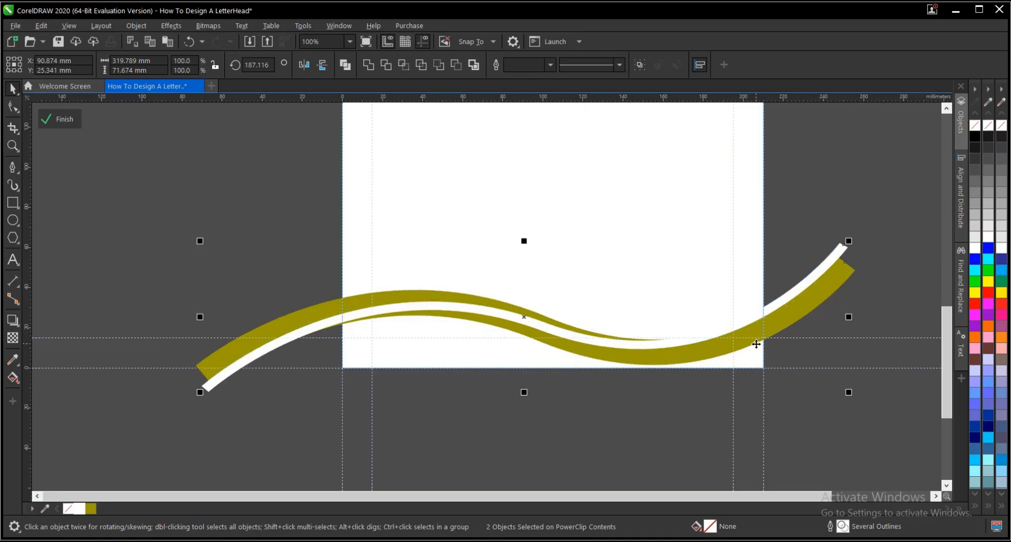
pyautogui.scroll(1, 756, 345)
pyautogui.scroll(-1, 681, 369)
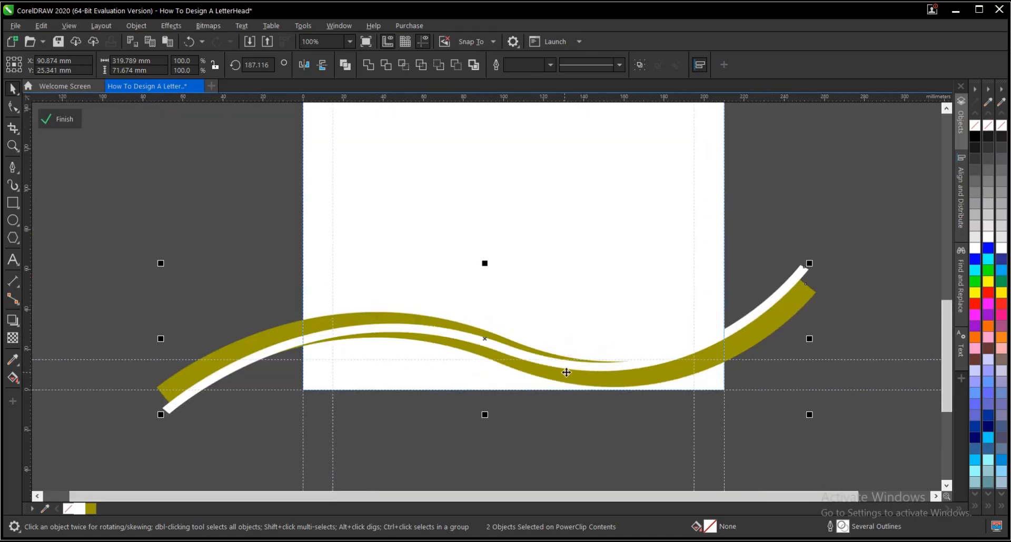
pyautogui.click(487, 340)
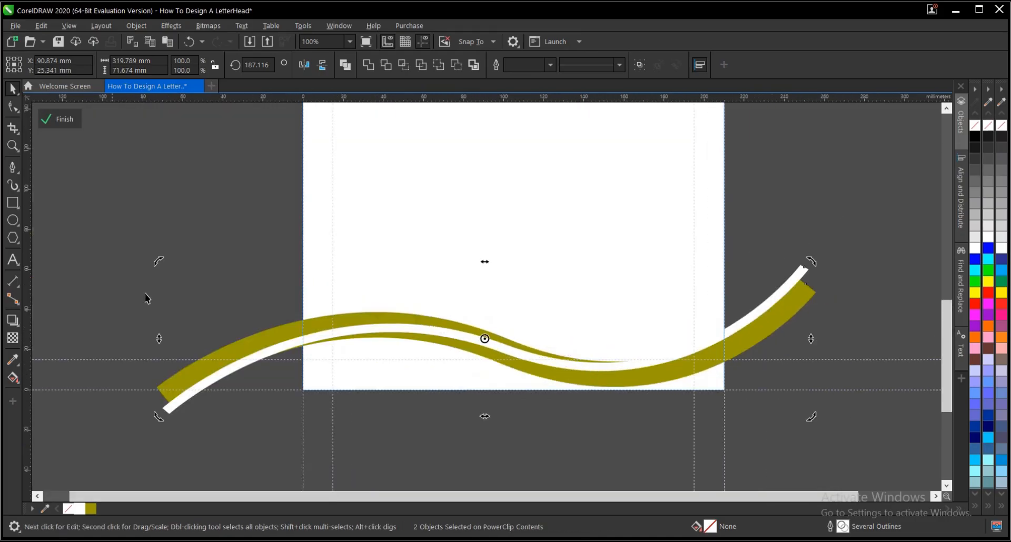
pyautogui.click(827, 351)
# Step: Check the waves against the whole page and finish editing the PowerClip contents
pyautogui.scroll(-1, 496, 432)
pyautogui.scroll(1, 484, 417)
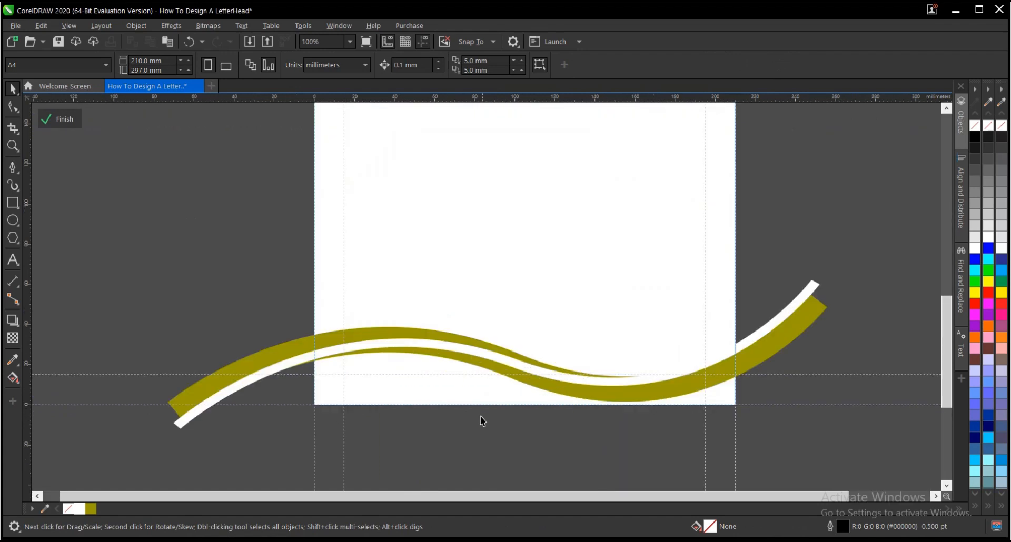
pyautogui.scroll(-1, 376, 331)
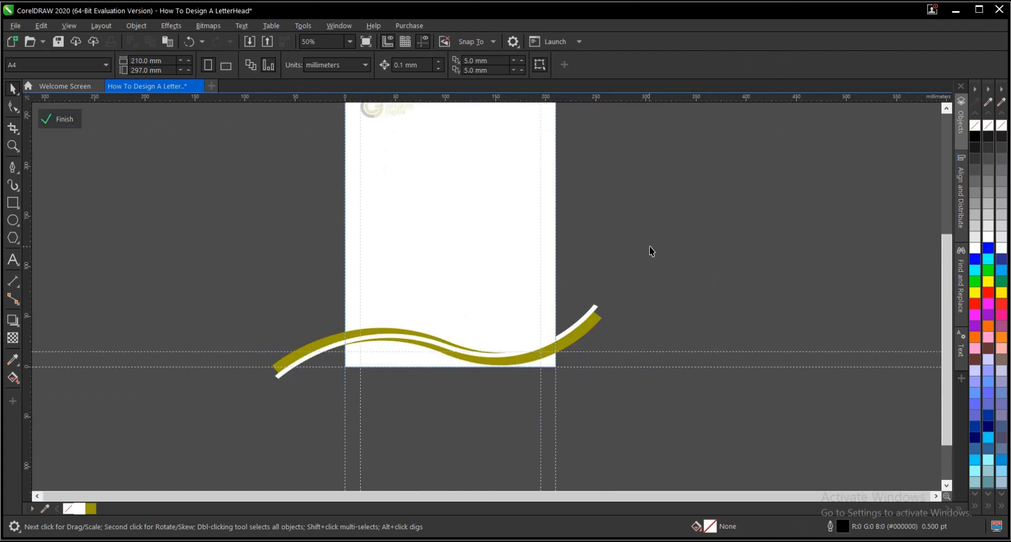
pyautogui.click(634, 267)
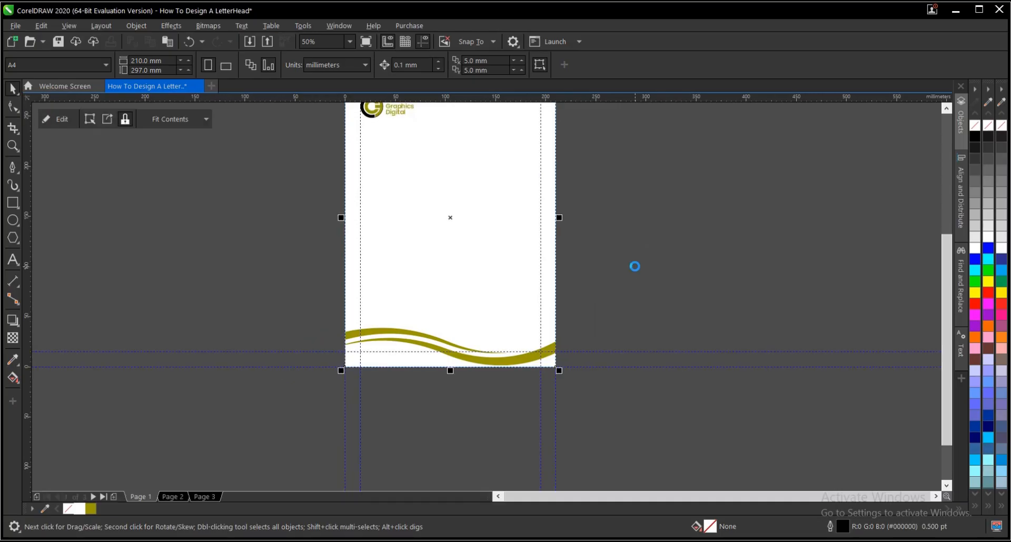
pyautogui.scroll(-1, 471, 344)
pyautogui.scroll(1, 469, 228)
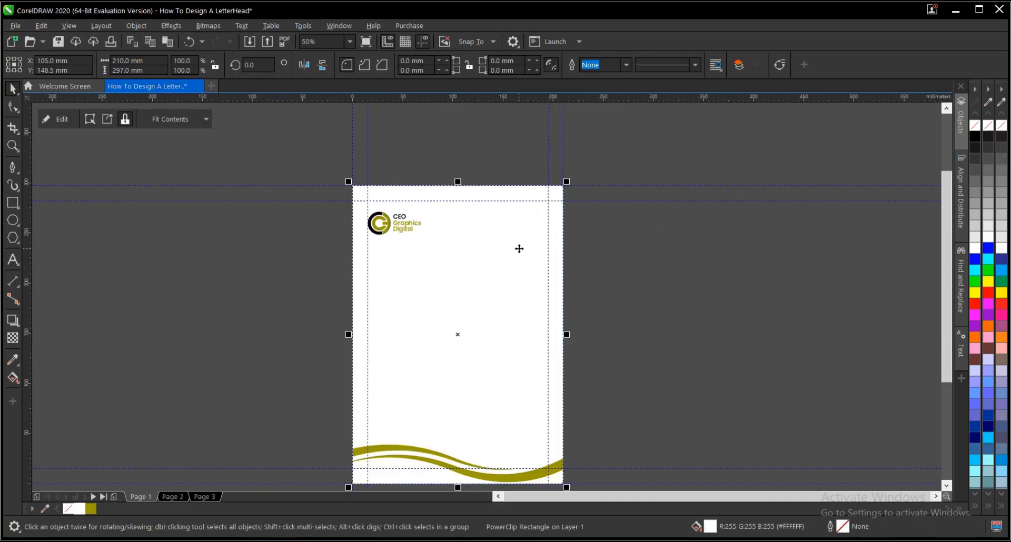
pyautogui.click(611, 411)
# Step: Move the logo group straight up to the top margin guide, centred at about Y 270 mm
pyautogui.scroll(1, 407, 234)
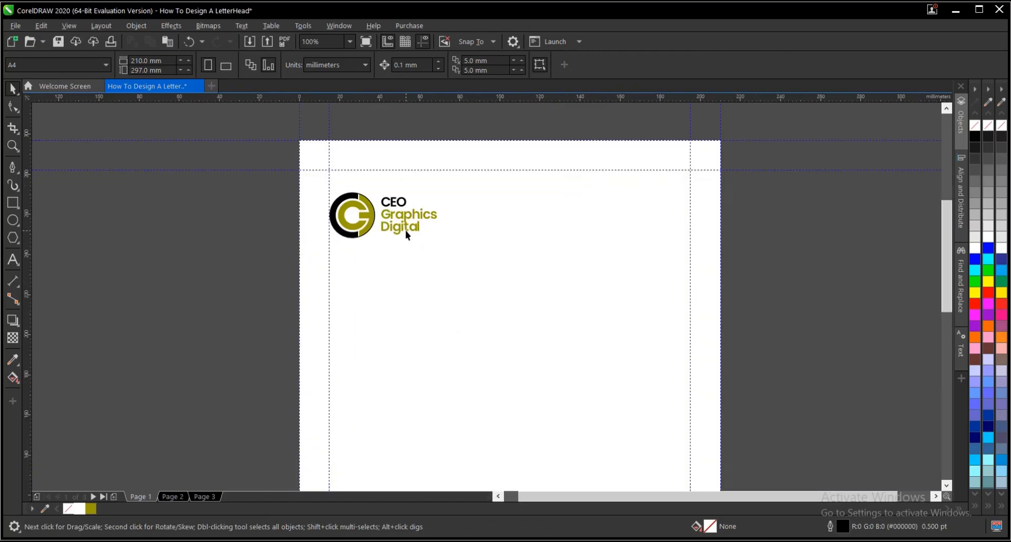
pyautogui.scroll(1, 340, 193)
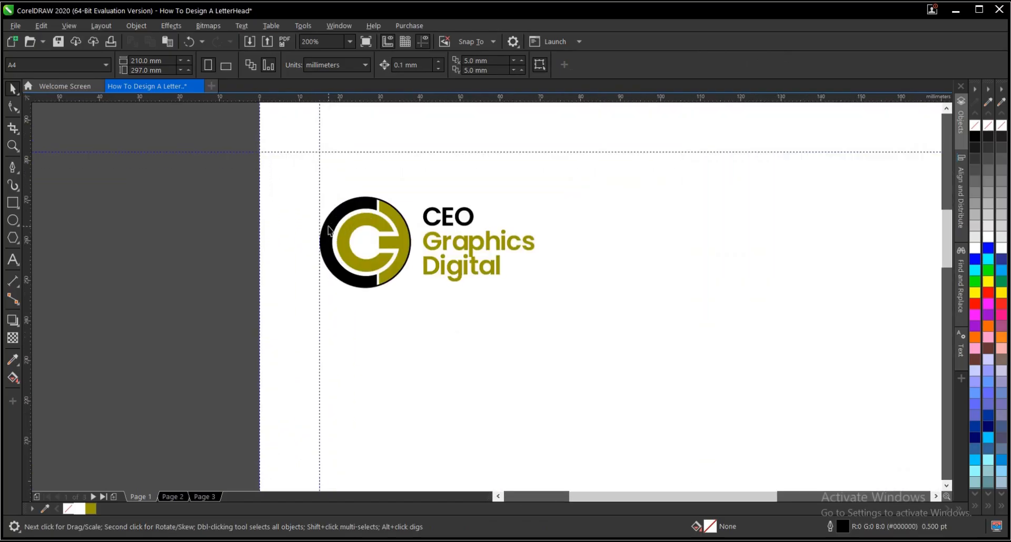
pyautogui.click(329, 230)
pyautogui.scroll(-1, 329, 230)
pyautogui.scroll(1, 337, 211)
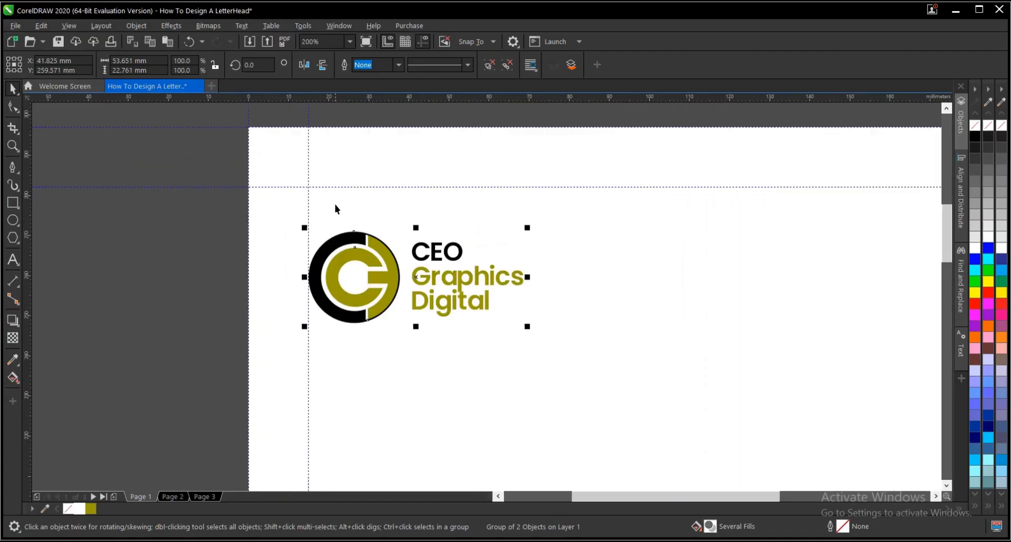
pyautogui.moveTo(345, 250); pyautogui.dragTo(347, 207)
# Step: Select the logo and the contact details together on page 2 and copy them
pyautogui.scroll(-1, 346, 207)
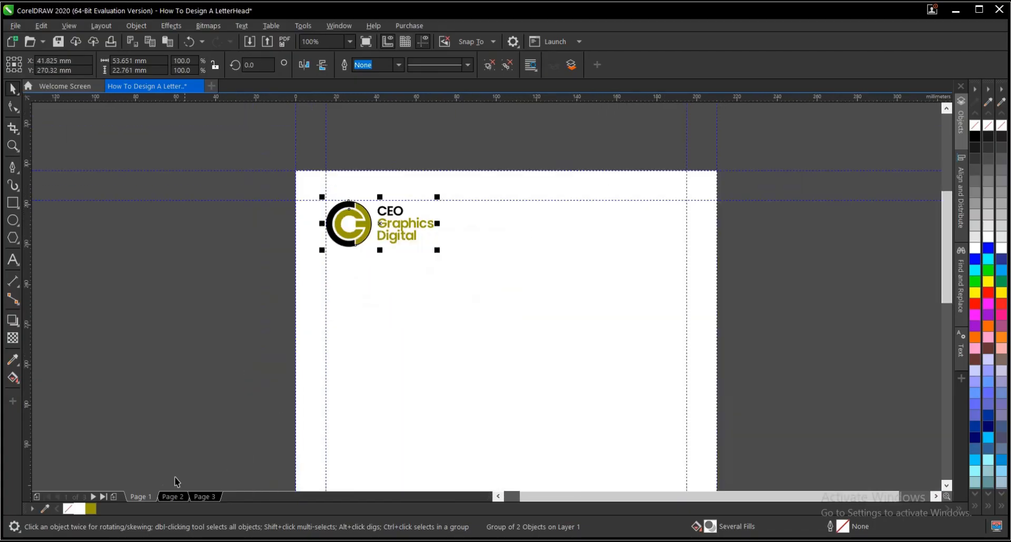
pyautogui.moveTo(762, 206); pyautogui.dragTo(579, 303)
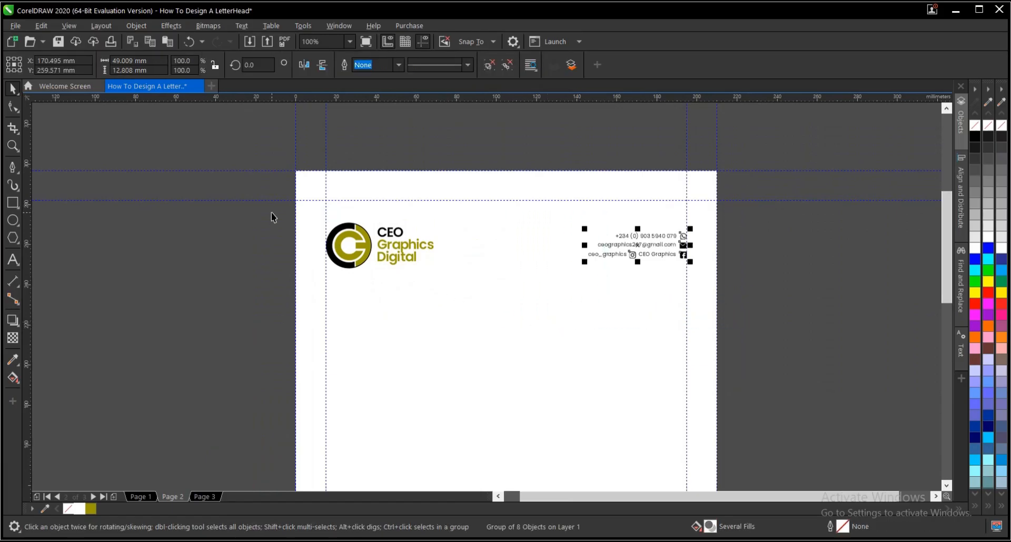
pyautogui.moveTo(274, 213); pyautogui.dragTo(747, 305)
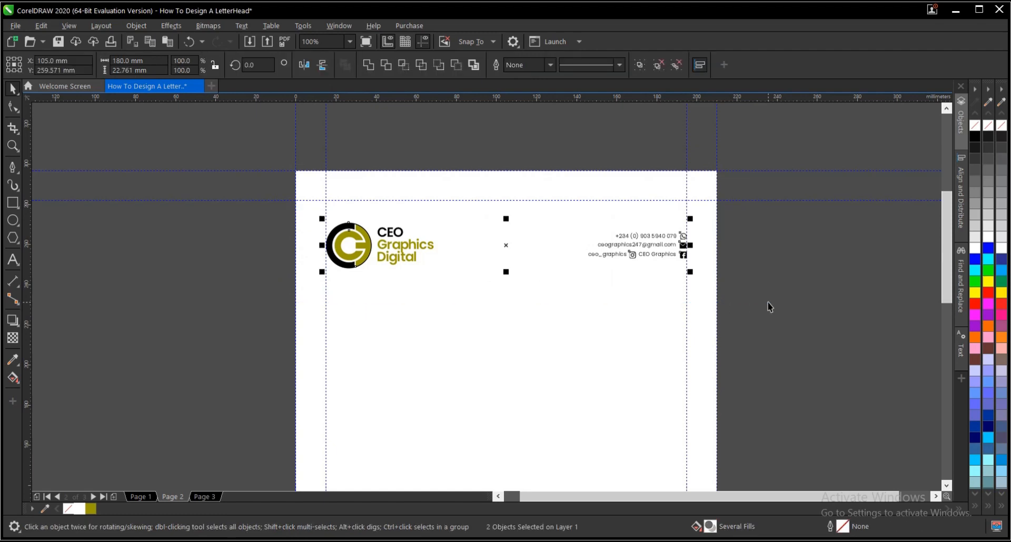
# Step: Delete the existing logo on page 1 and paste the copied logo and contact details in its place
pyautogui.click(151, 495)
pyautogui.moveTo(275, 193); pyautogui.dragTo(497, 298)
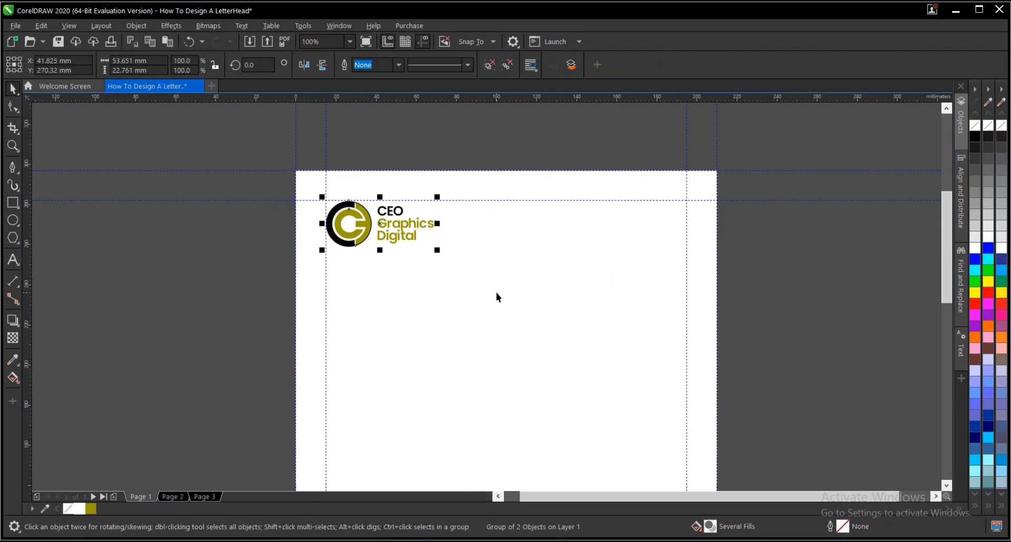
pyautogui.press('Delete')
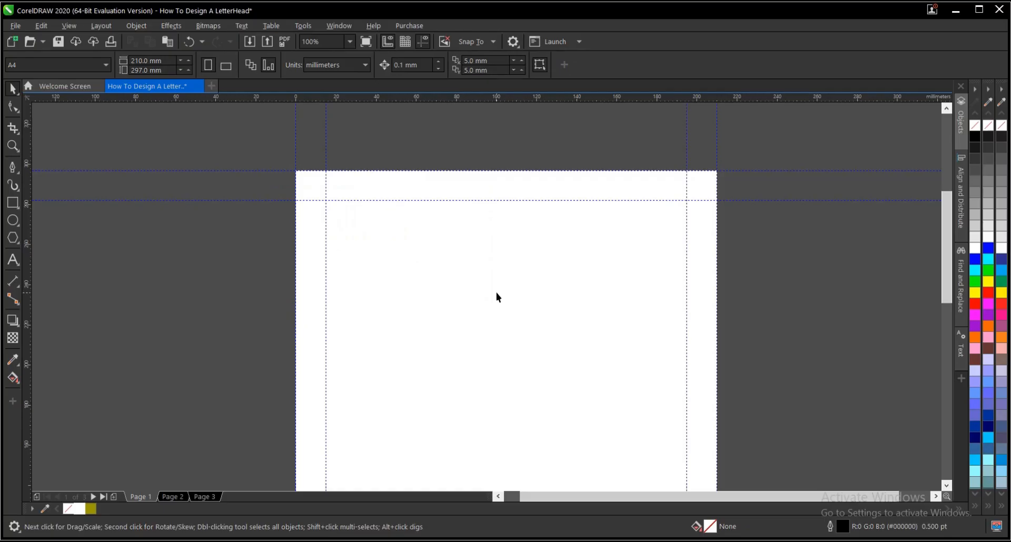
pyautogui.hotkey('ctrl', 'z')
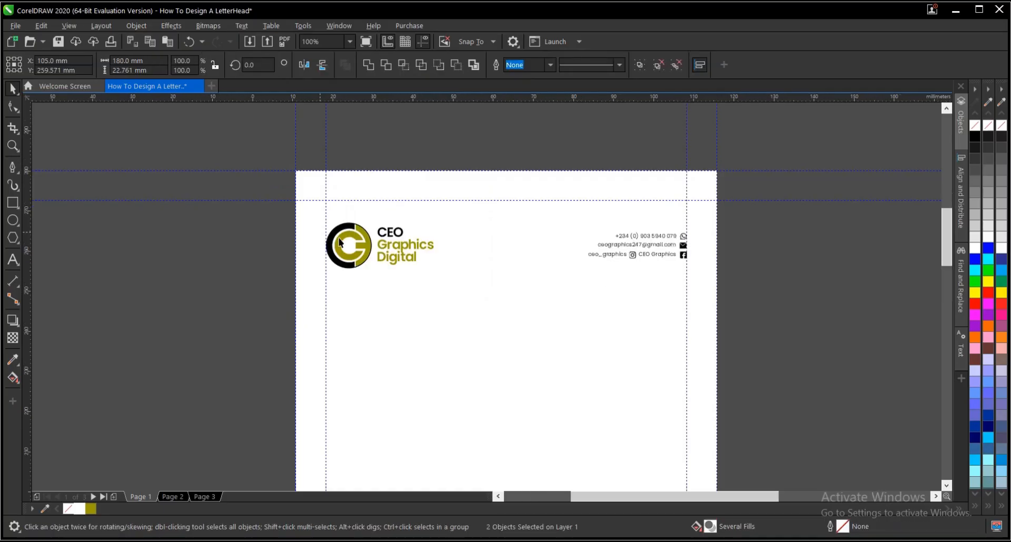
pyautogui.scroll(4, 278, 269)
pyautogui.scroll(-5, 307, 275)
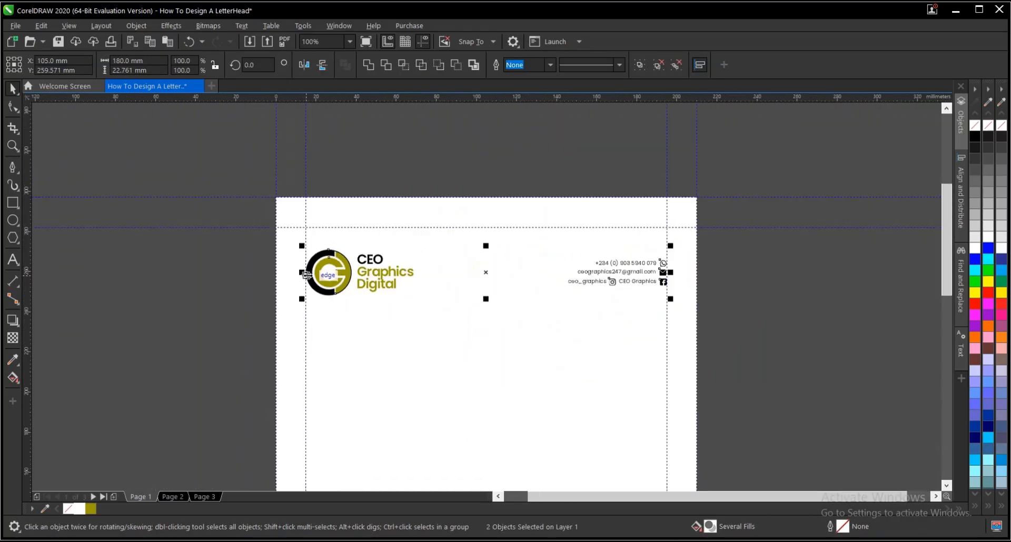
pyautogui.scroll(-2, 437, 268)
pyautogui.click(643, 314)
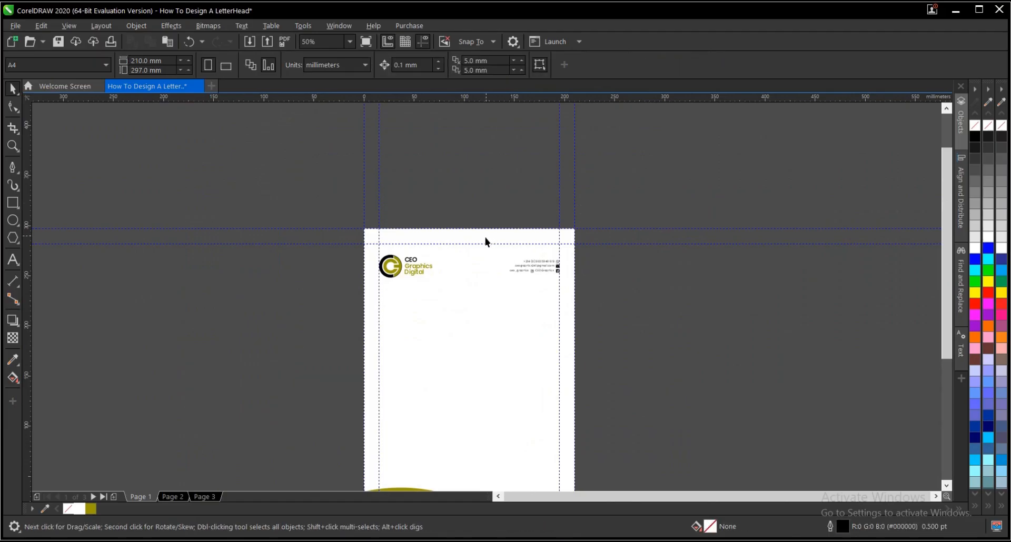
# Step: Fit the page to the window and preview the letterhead designs full screen through to page 3
pyautogui.scroll(-1, 485, 241)
pyautogui.scroll(1, 485, 276)
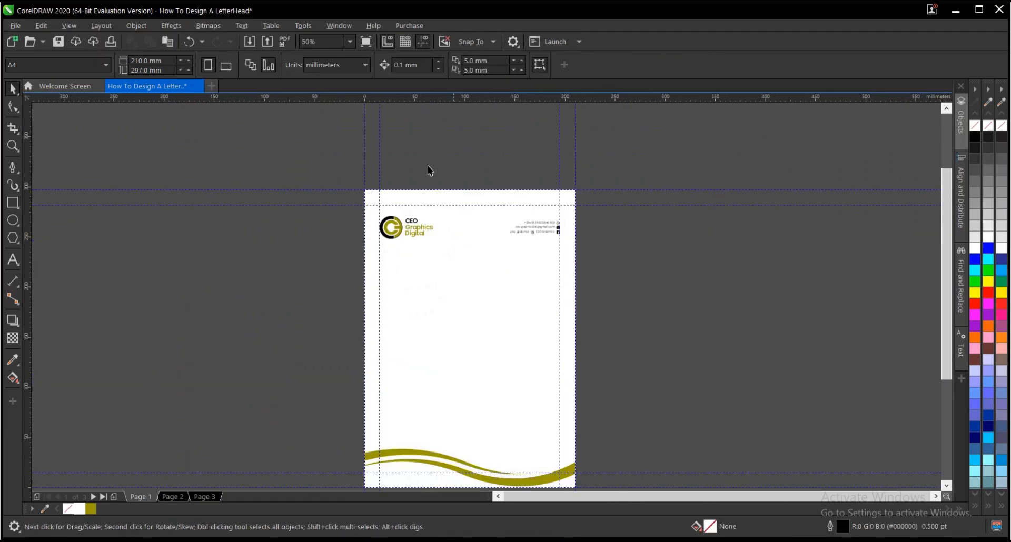
pyautogui.click(351, 43)
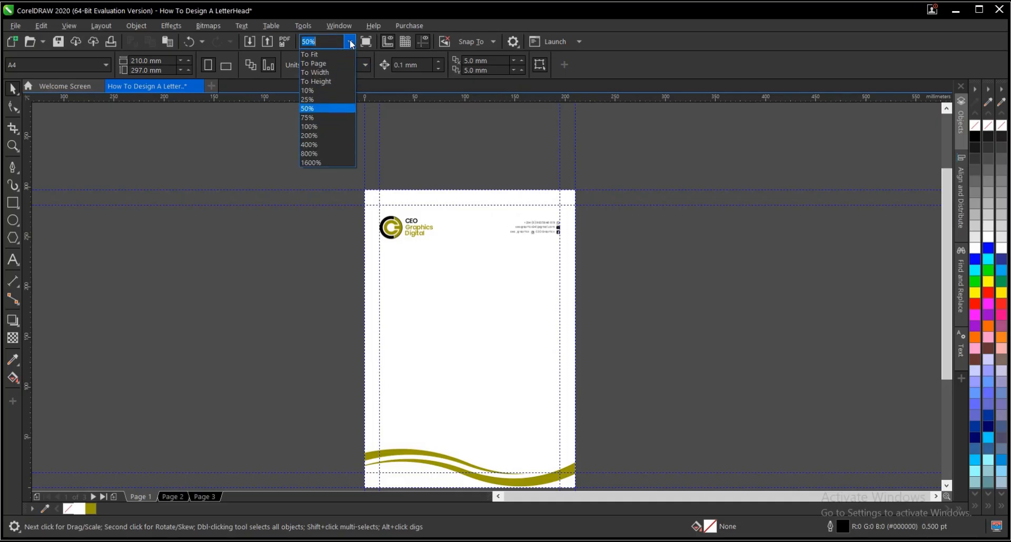
pyautogui.click(330, 63)
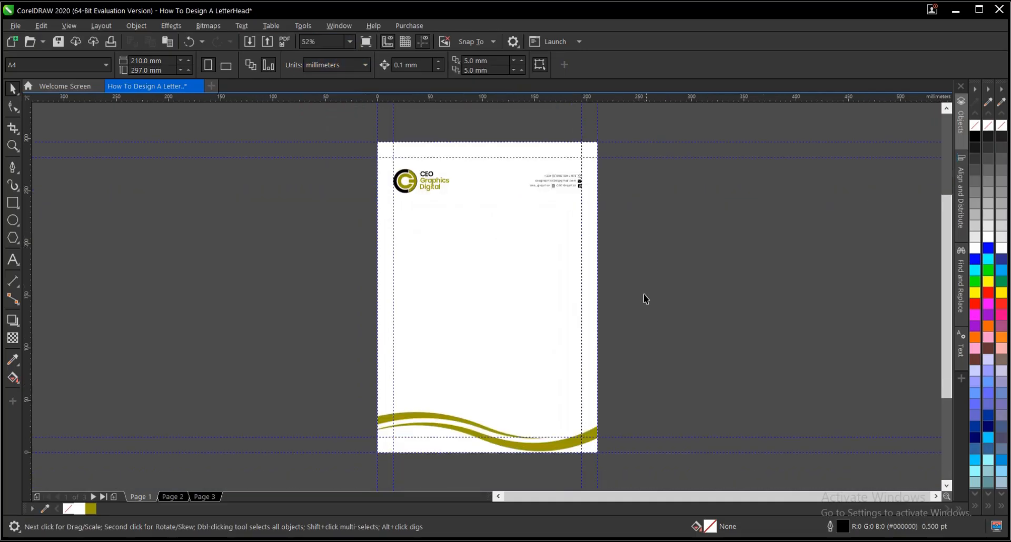
pyautogui.click(366, 42)
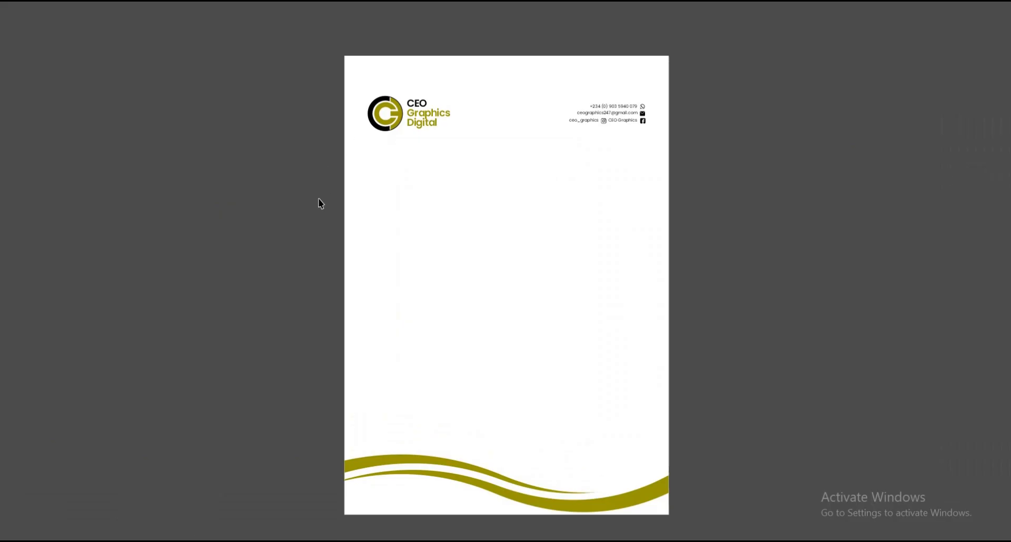
pyautogui.click(310, 214)
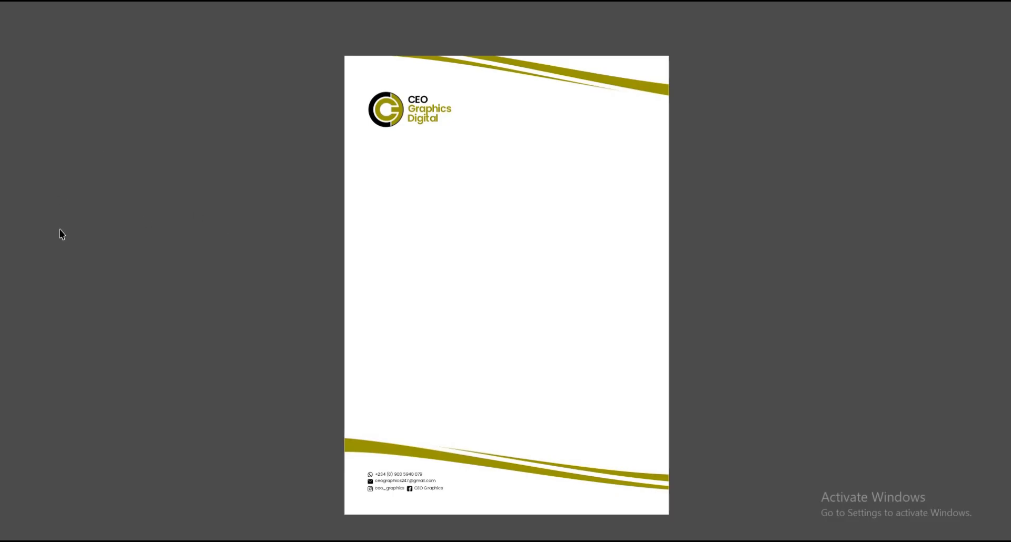
pyautogui.press('Escape')
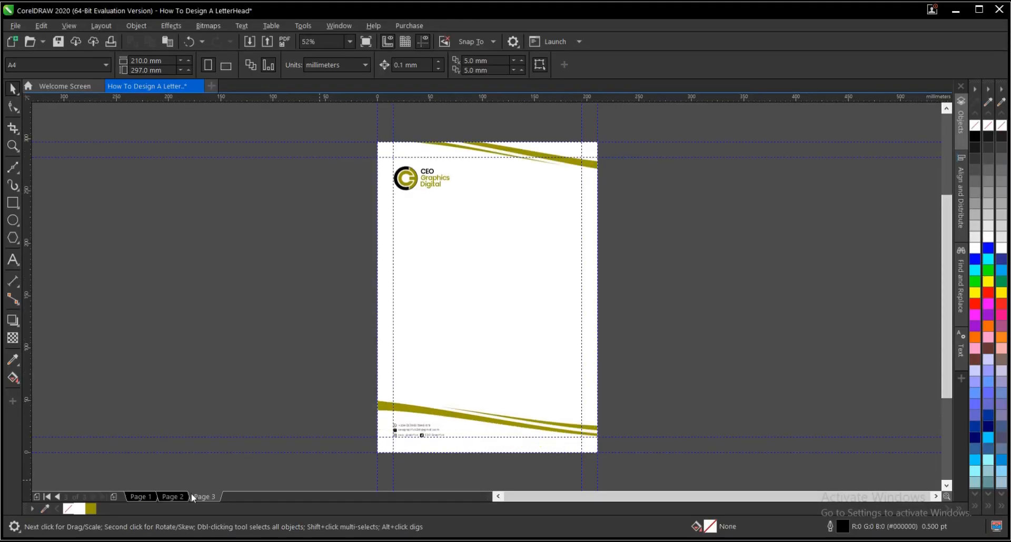
# Step: Check the page 2 and page 3 letterhead designs, preview them full screen and return to page 1
pyautogui.click(177, 496)
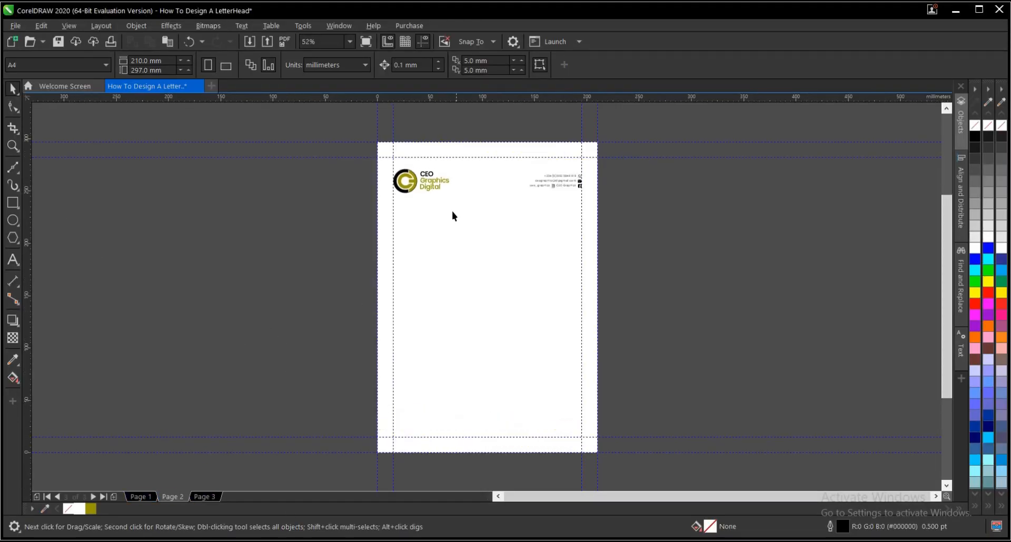
pyautogui.click(366, 41)
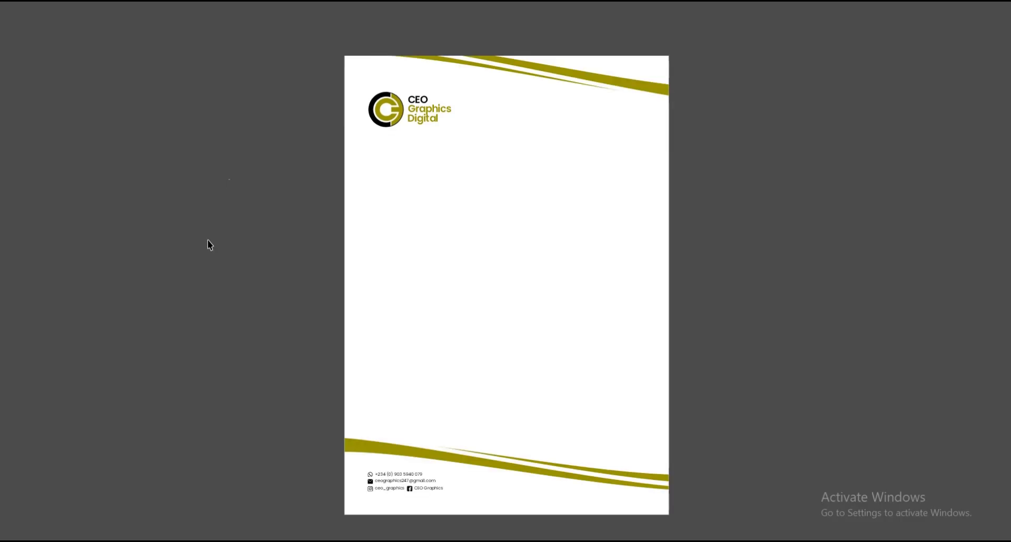
pyautogui.click(207, 261)
pyautogui.click(140, 497)
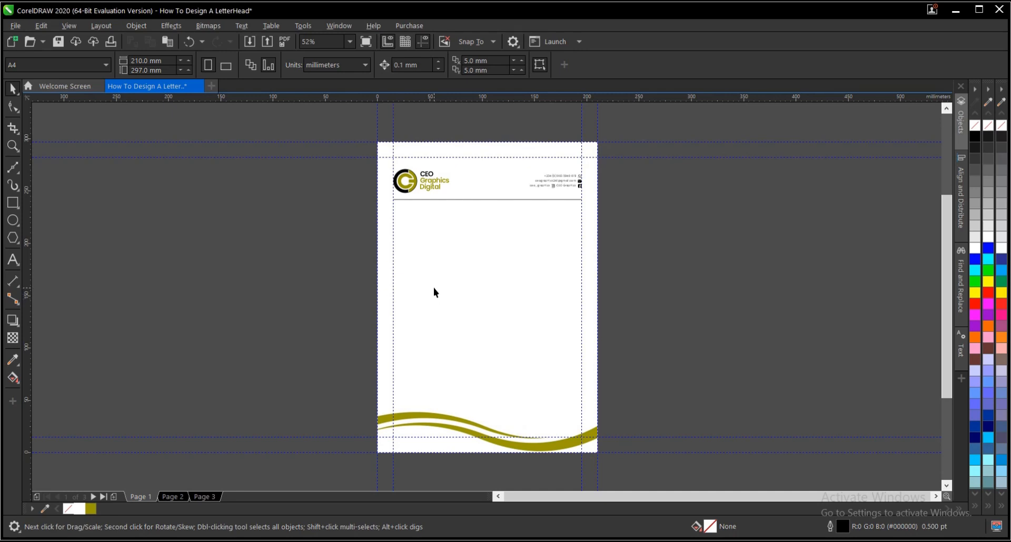
# Step: Draw a paragraph text frame between the side margins below page 1's header line, about 180 mm wide and 176 mm tall
pyautogui.click(13, 259)
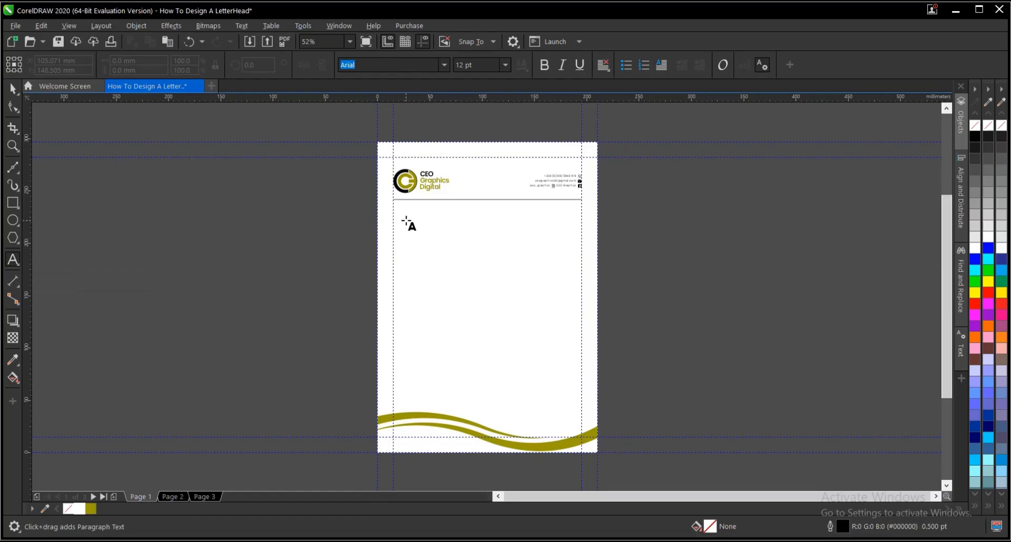
pyautogui.scroll(3, 408, 221)
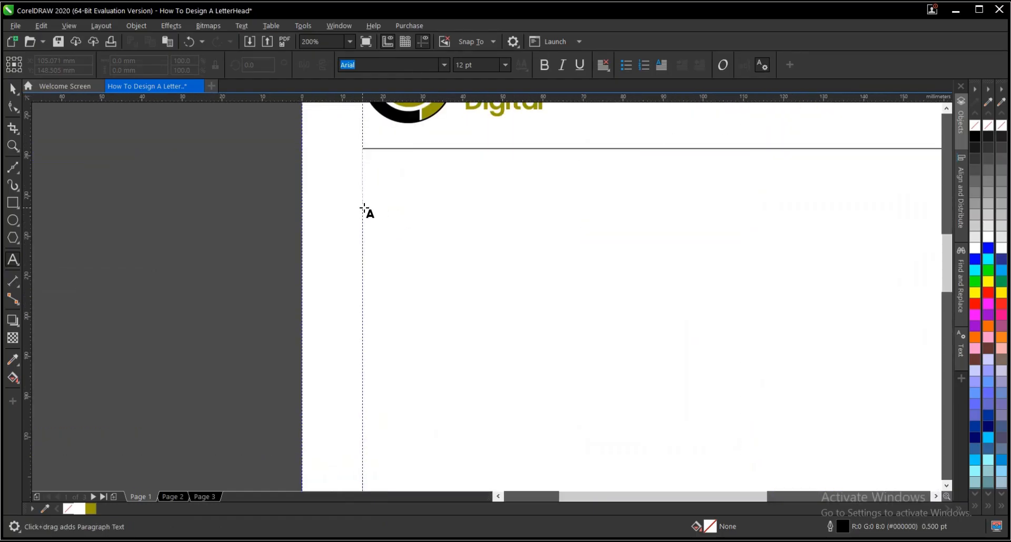
pyautogui.moveTo(362, 209); pyautogui.dragTo(881, 313)
pyautogui.scroll(-2, 460, 211)
pyautogui.scroll(-2, 460, 234)
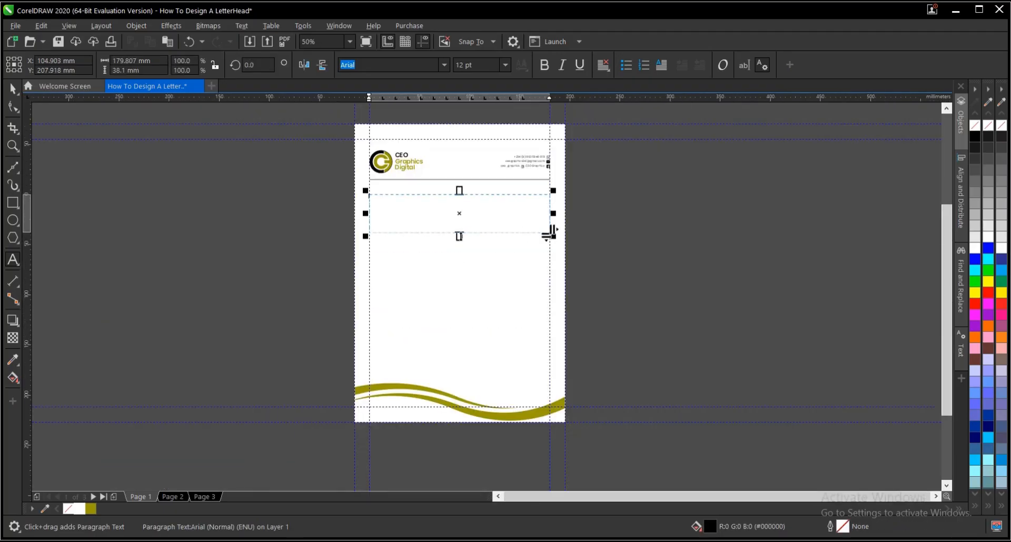
pyautogui.moveTo(460, 238); pyautogui.dragTo(470, 375)
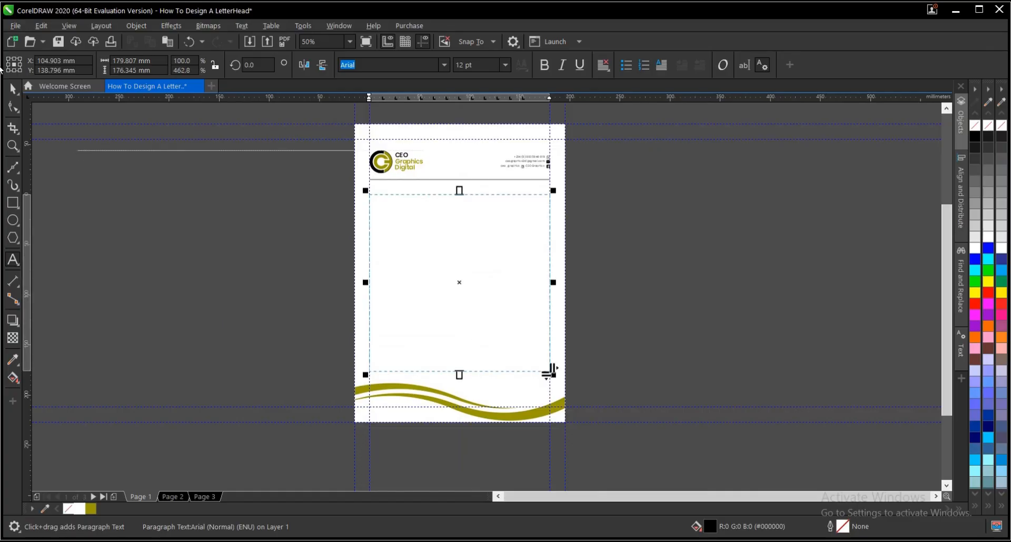
# Step: Fill the empty paragraph text frame on page 1 with placeholder text
pyautogui.click(14, 89)
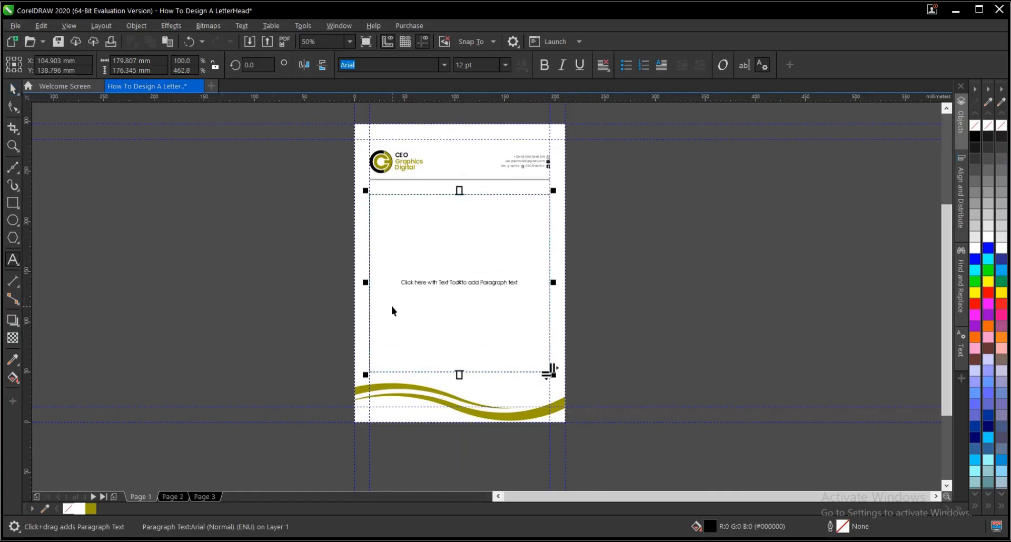
pyautogui.rightClick(459, 251)
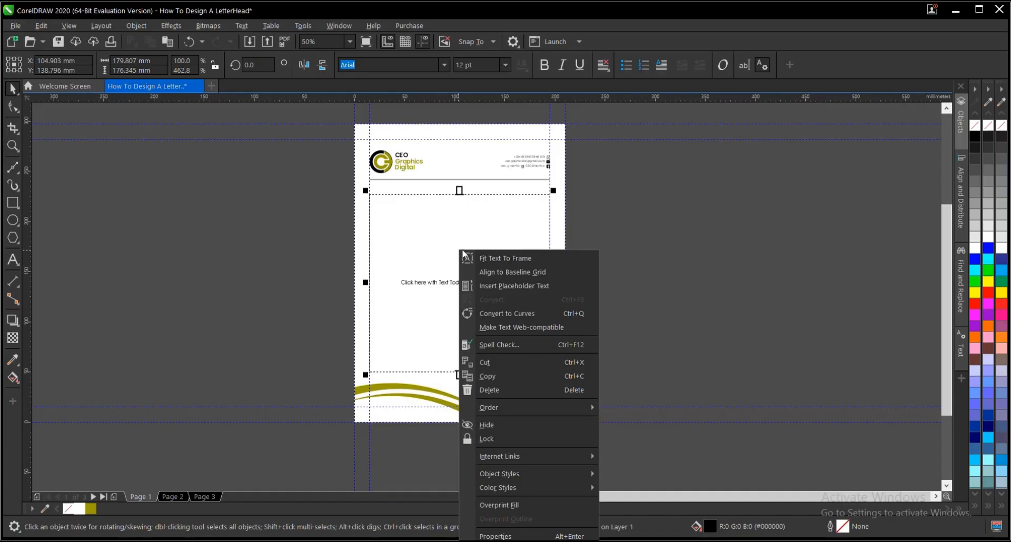
pyautogui.click(518, 285)
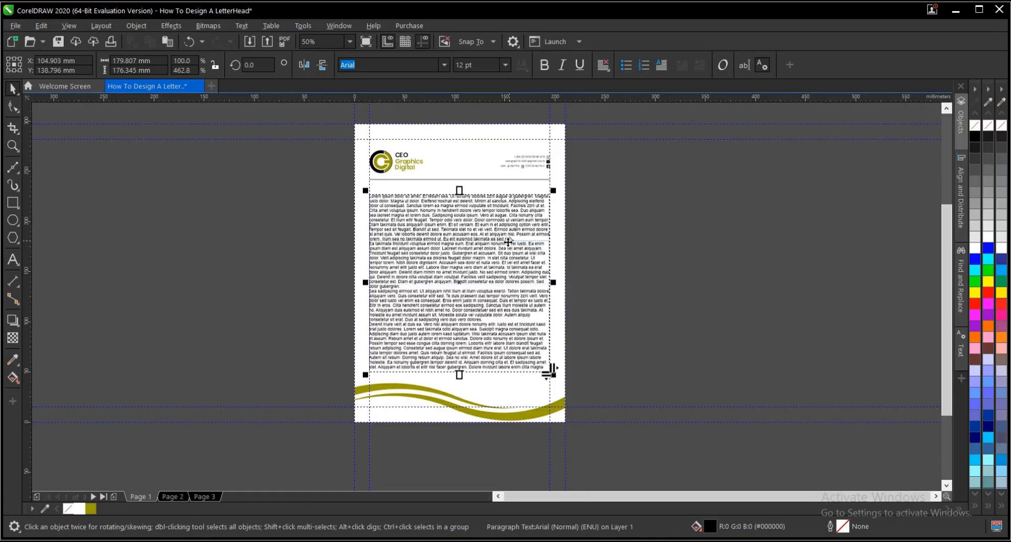
# Step: Apply Full Justify alignment to the placeholder text on page 1 and fit the whole page in view
pyautogui.scroll(2, 508, 237)
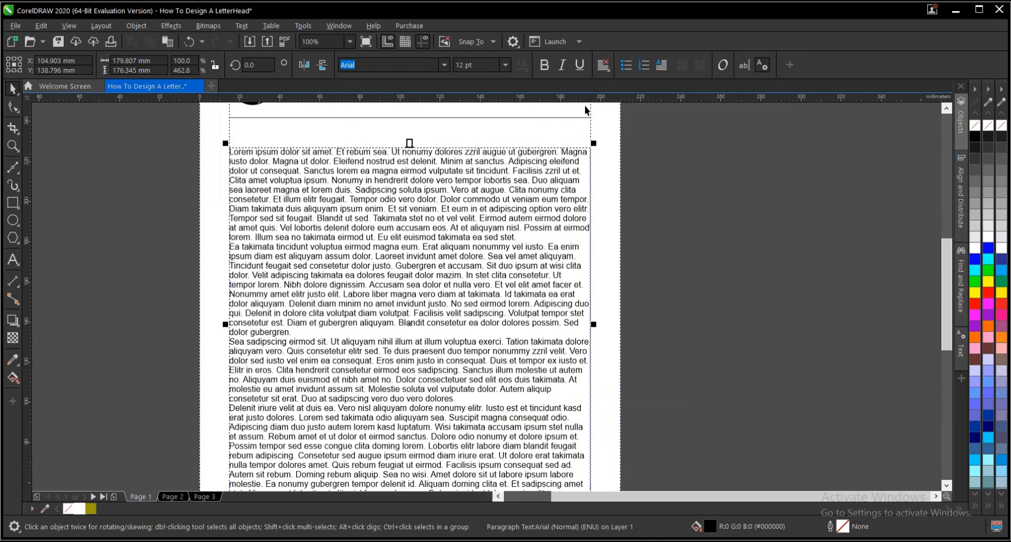
pyautogui.click(603, 65)
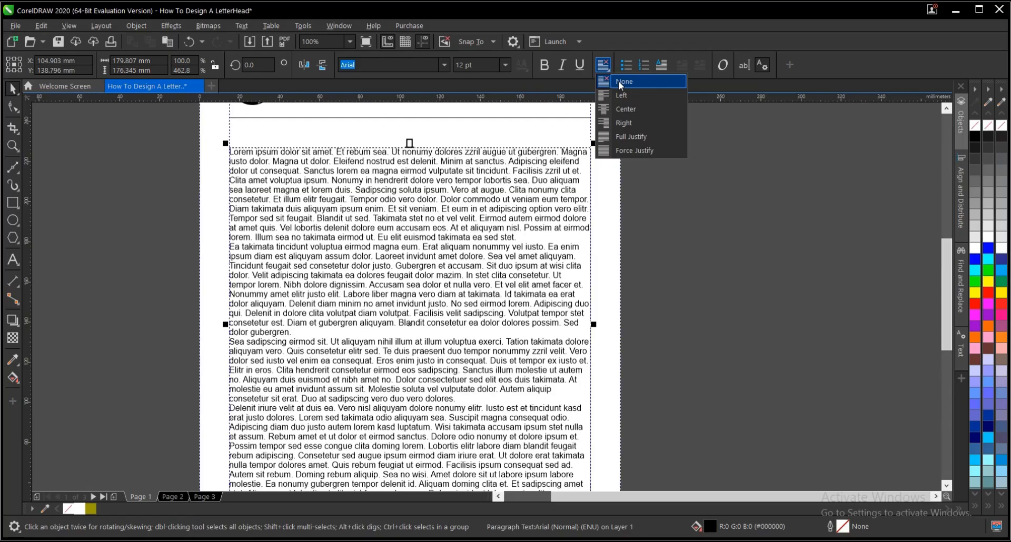
pyautogui.click(630, 137)
pyautogui.click(720, 292)
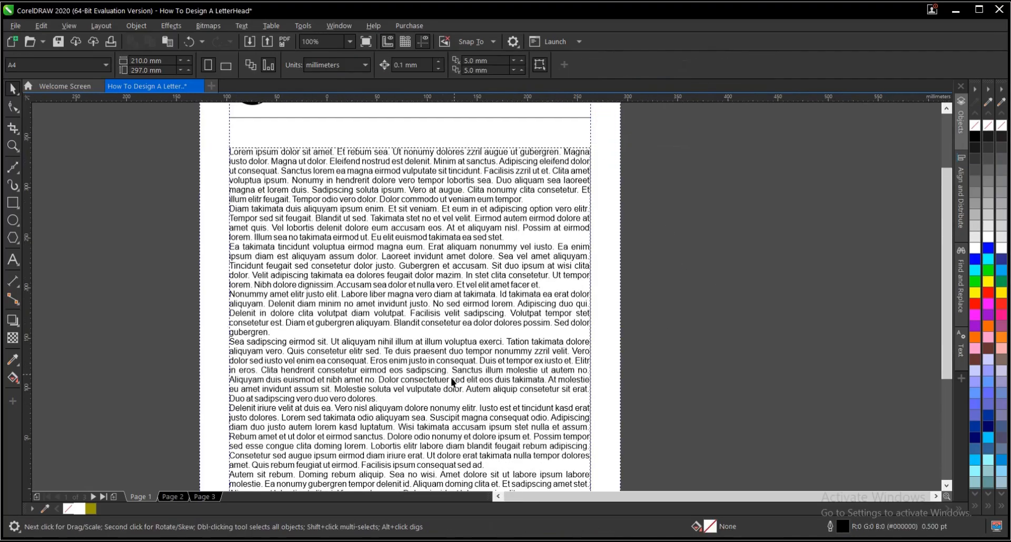
pyautogui.scroll(-1, 451, 378)
pyautogui.click(351, 42)
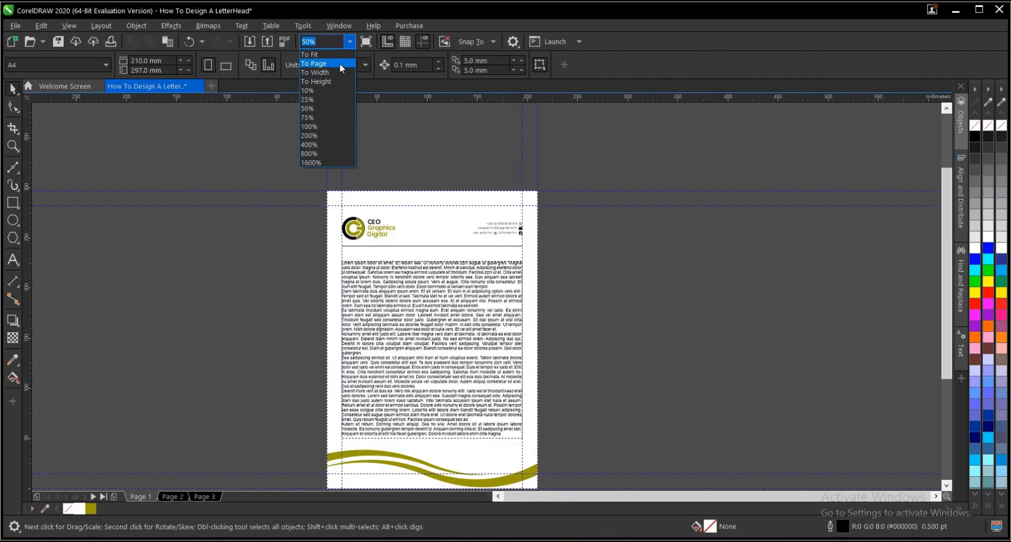
pyautogui.click(339, 63)
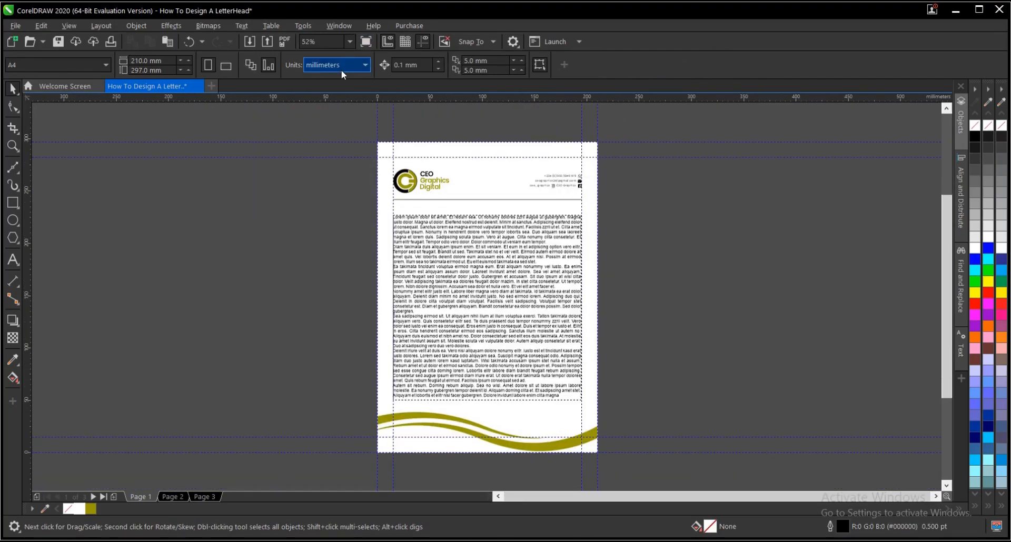
# Step: Copy the justified placeholder text from page 1 and paste it onto pages 2 and 3
pyautogui.click(527, 298)
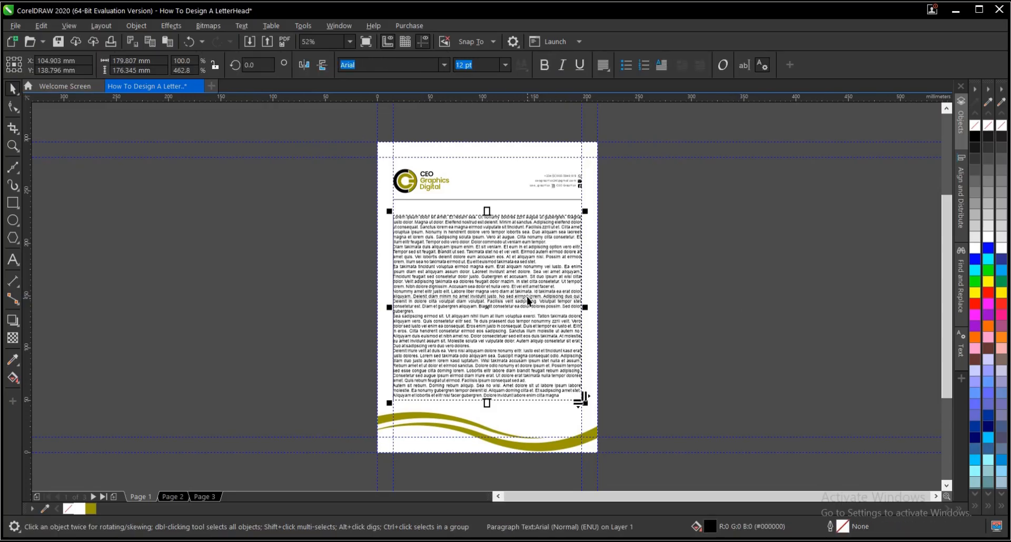
pyautogui.click(167, 496)
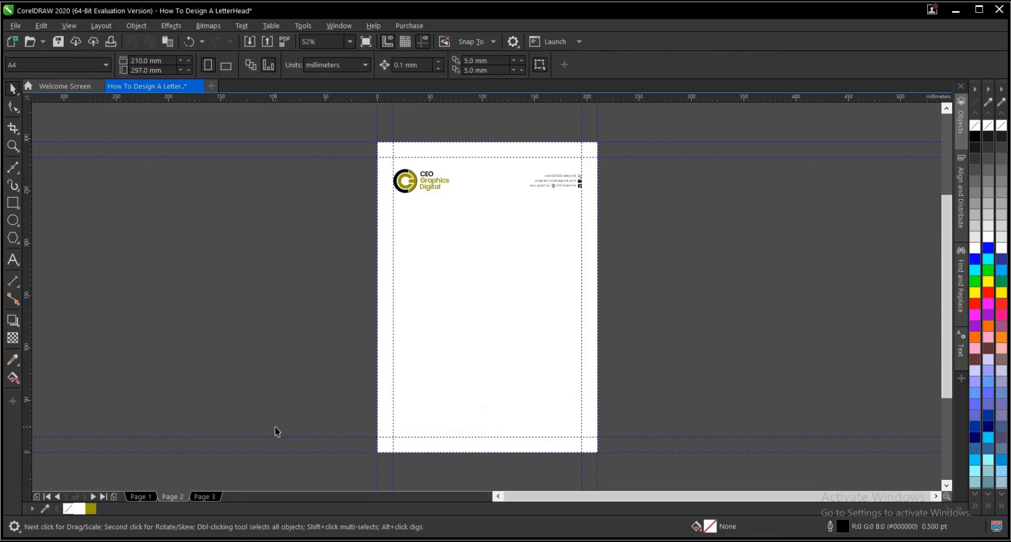
pyautogui.hotkey('ctrl', 'v')
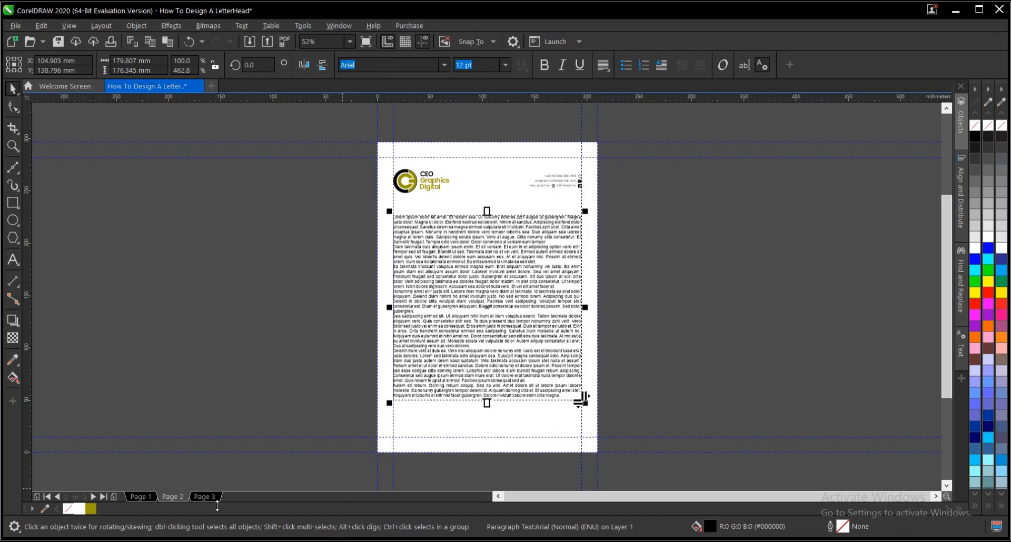
pyautogui.click(205, 496)
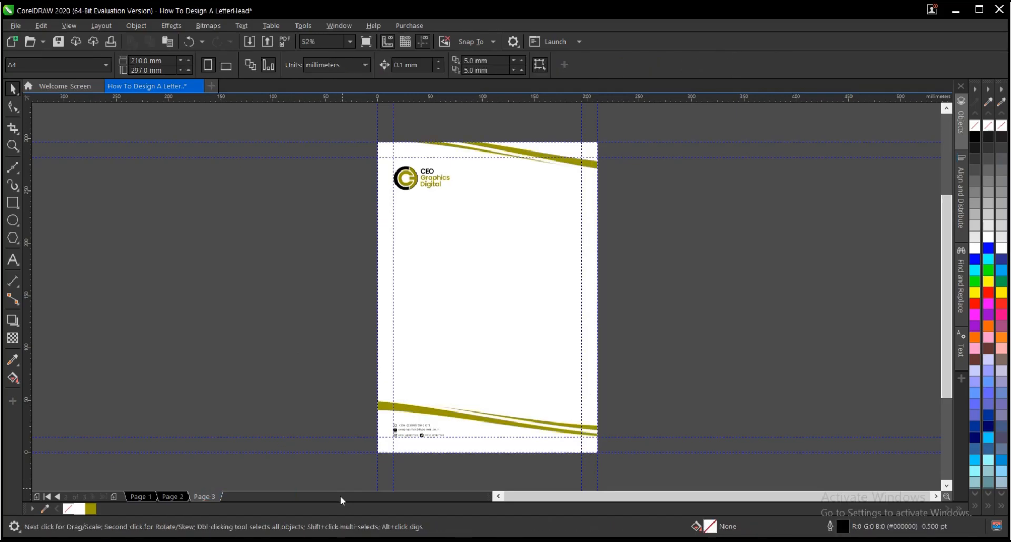
pyautogui.hotkey('ctrl', 'v')
pyautogui.click(283, 346)
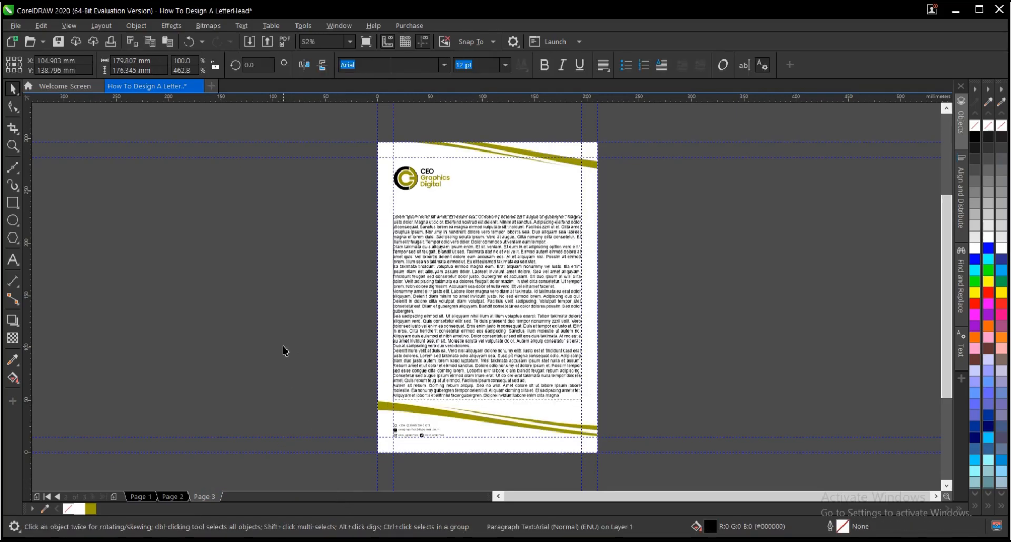
# Step: Preview the letterhead with its body text full screen and return to page 1 to check its text frame
pyautogui.click(367, 43)
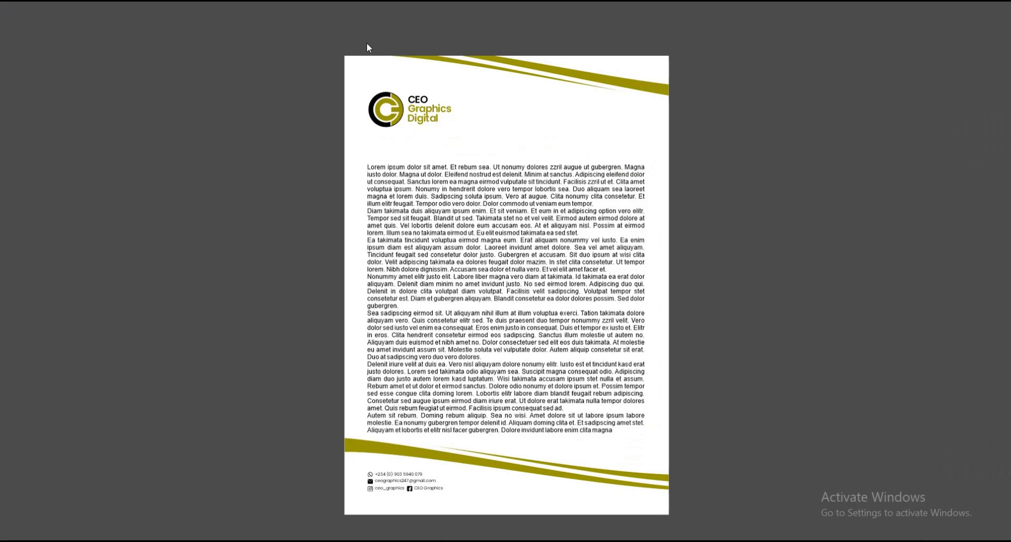
pyautogui.click(366, 43)
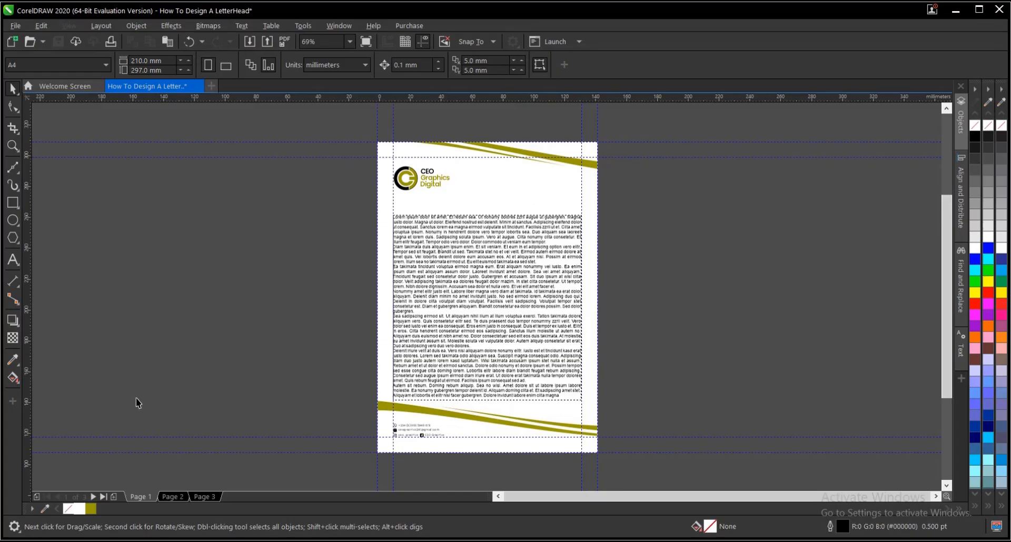
pyautogui.press('pageup')
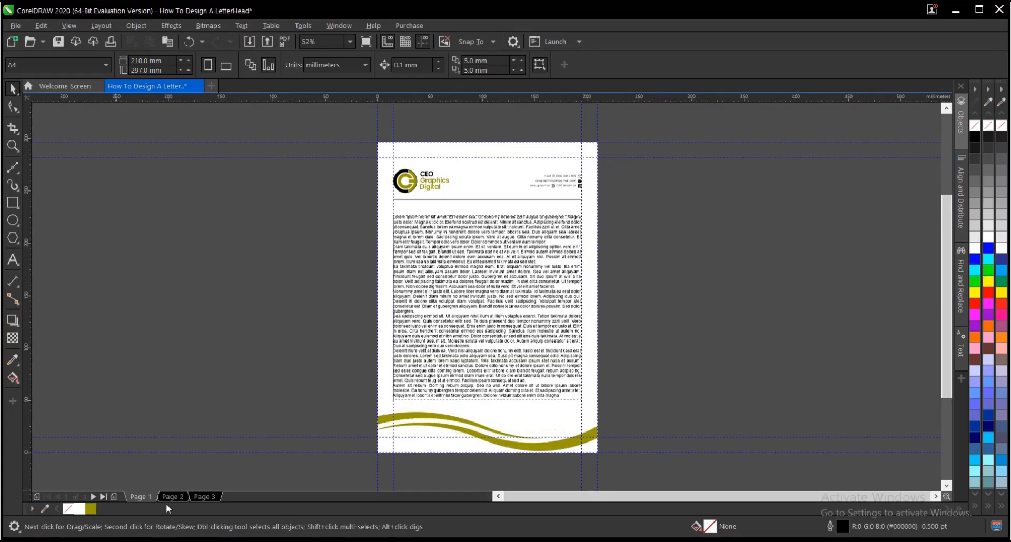
pyautogui.click(473, 257)
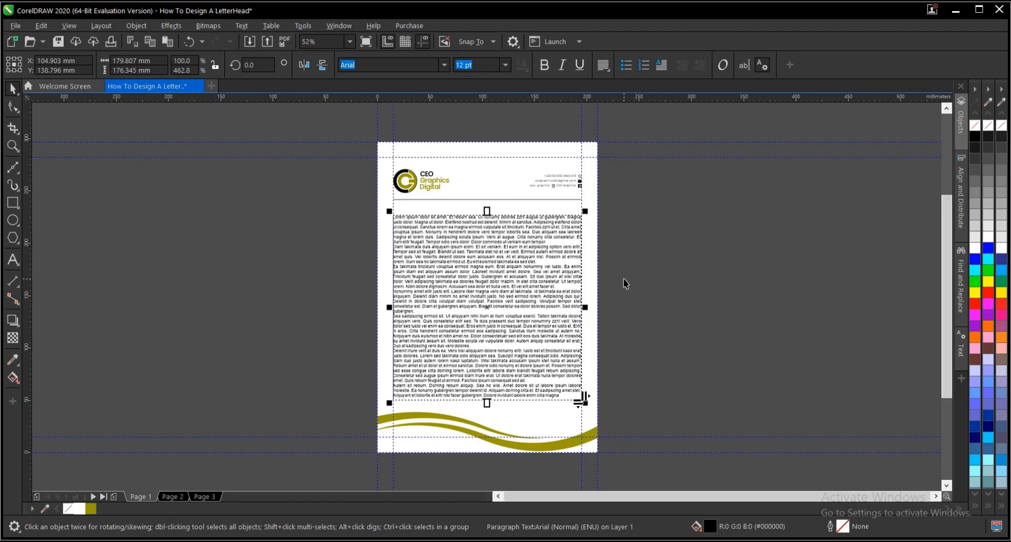
pyautogui.click(680, 240)
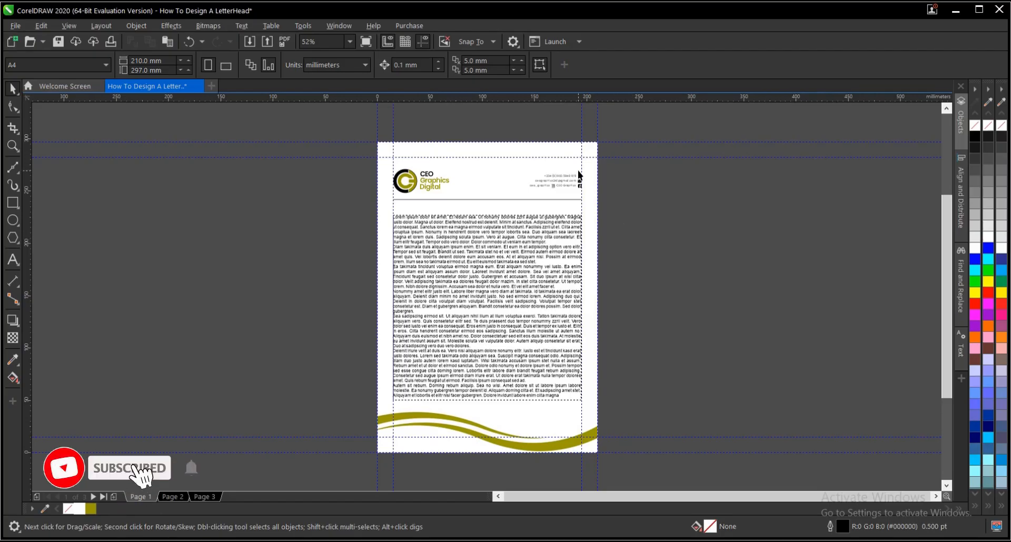
# Step: Examine the contact details group in the page 1 header up close
pyautogui.scroll(3, 577, 174)
pyautogui.scroll(3, 545, 183)
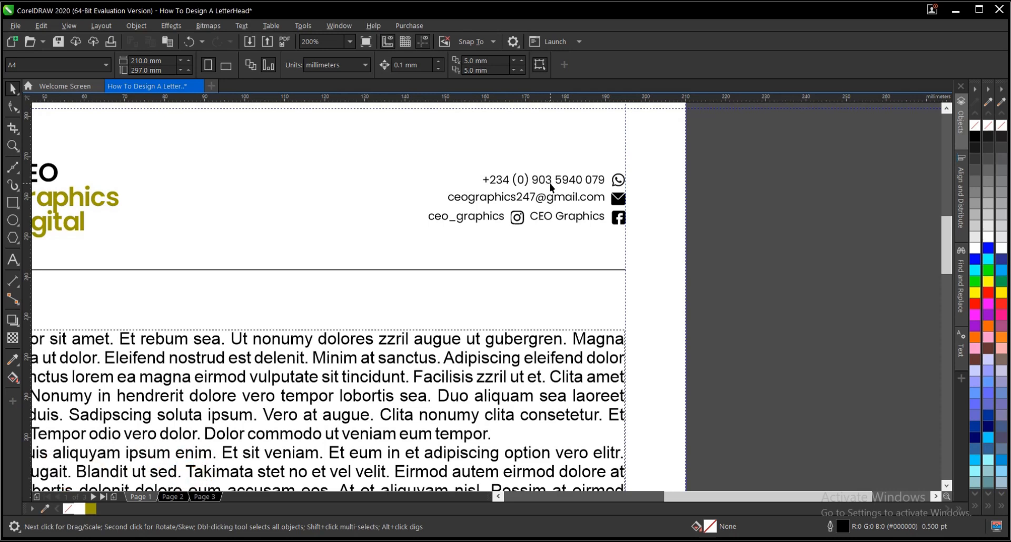
pyautogui.click(552, 188)
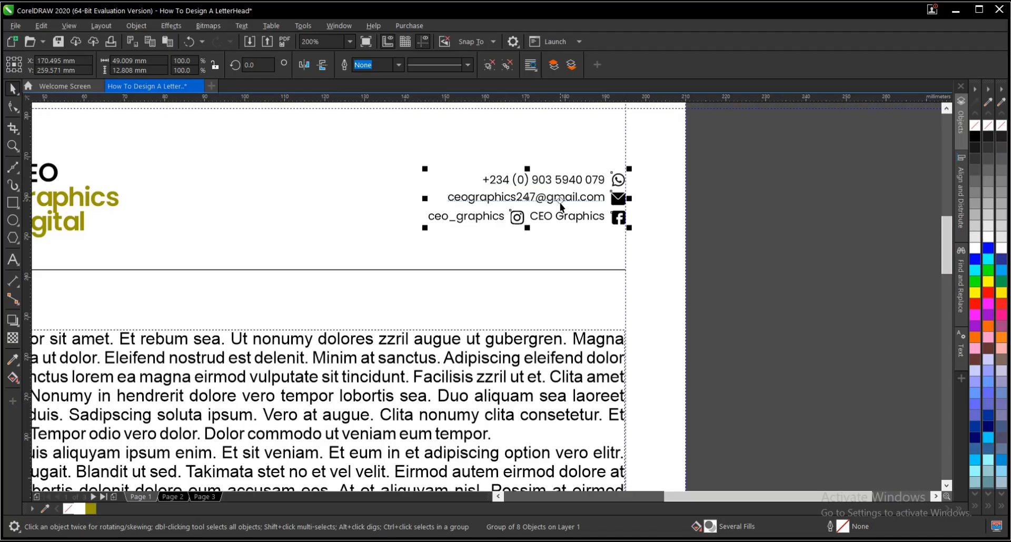
pyautogui.click(732, 201)
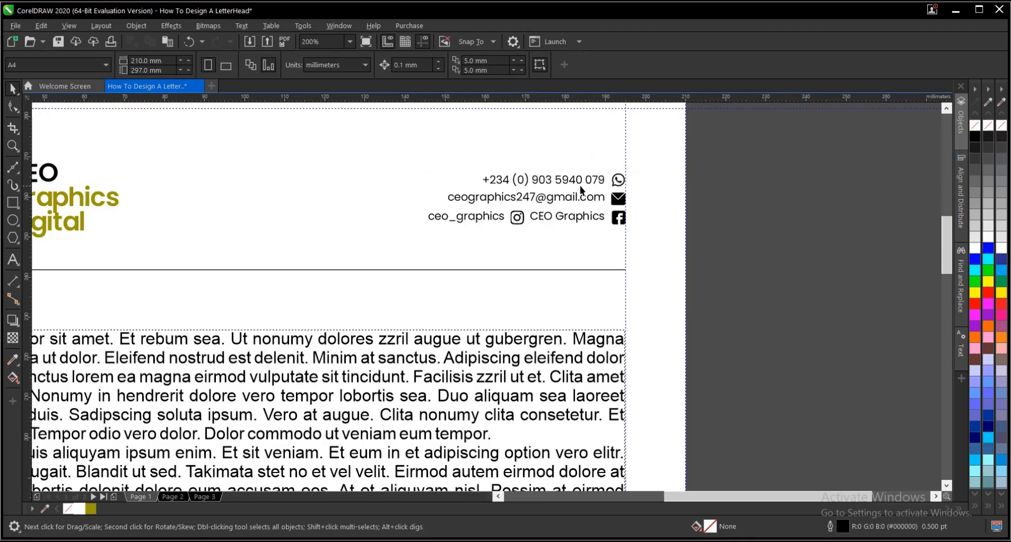
pyautogui.click(537, 200)
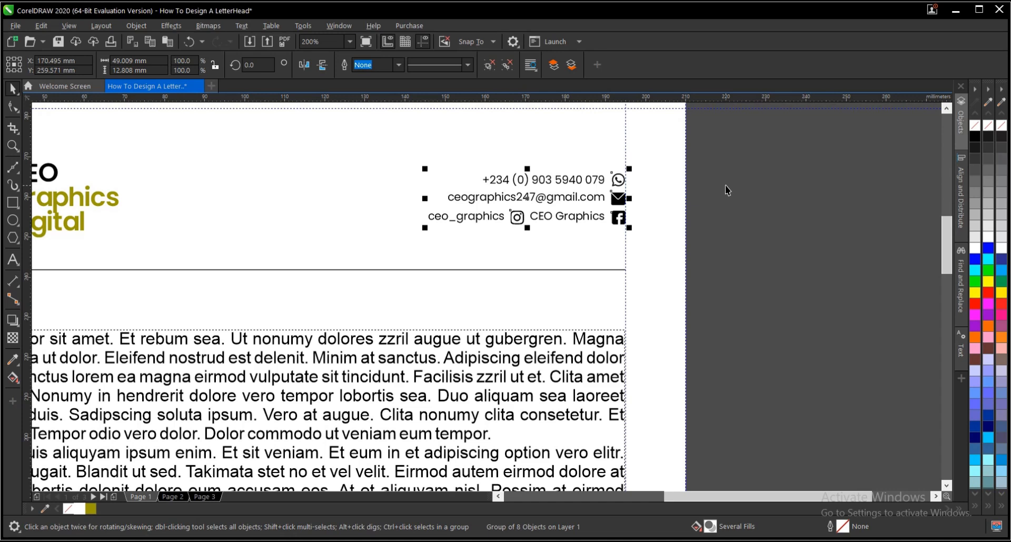
# Step: Duplicate the entire page 1 letterhead horizontally to the right of the page, centred at about X 388 mm
pyautogui.scroll(-2, 467, 178)
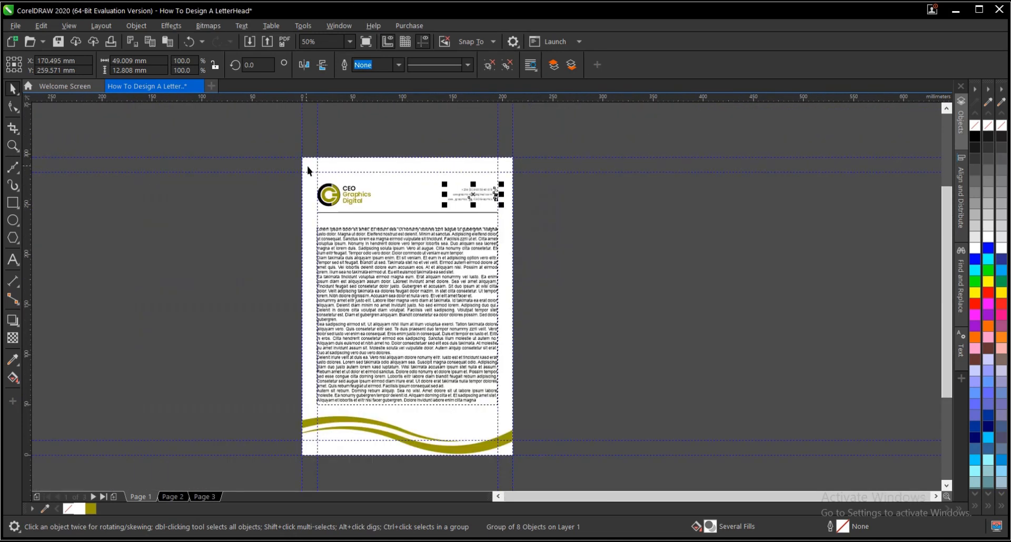
pyautogui.scroll(-1, 308, 170)
pyautogui.moveTo(289, 151); pyautogui.dragTo(445, 345)
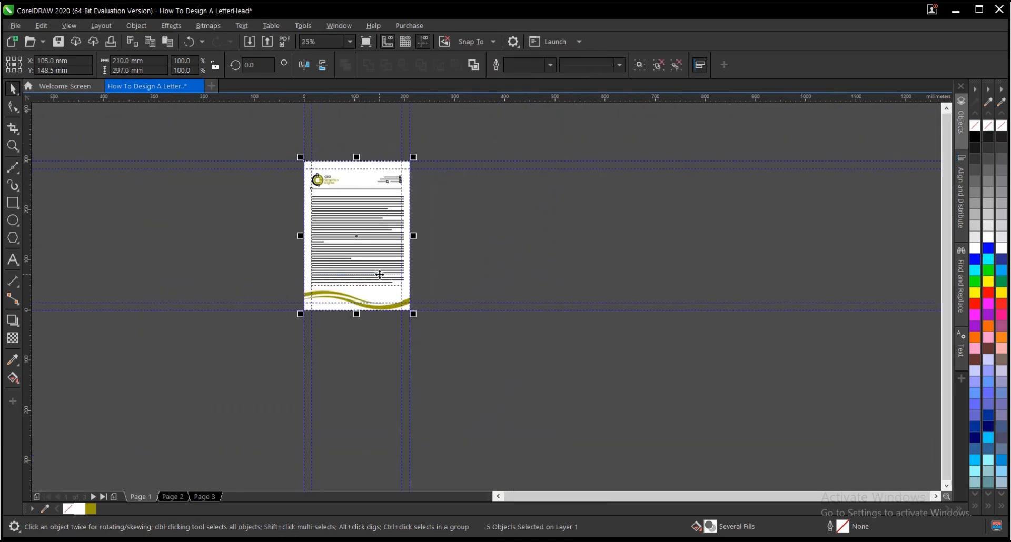
pyautogui.scroll(1, 384, 223)
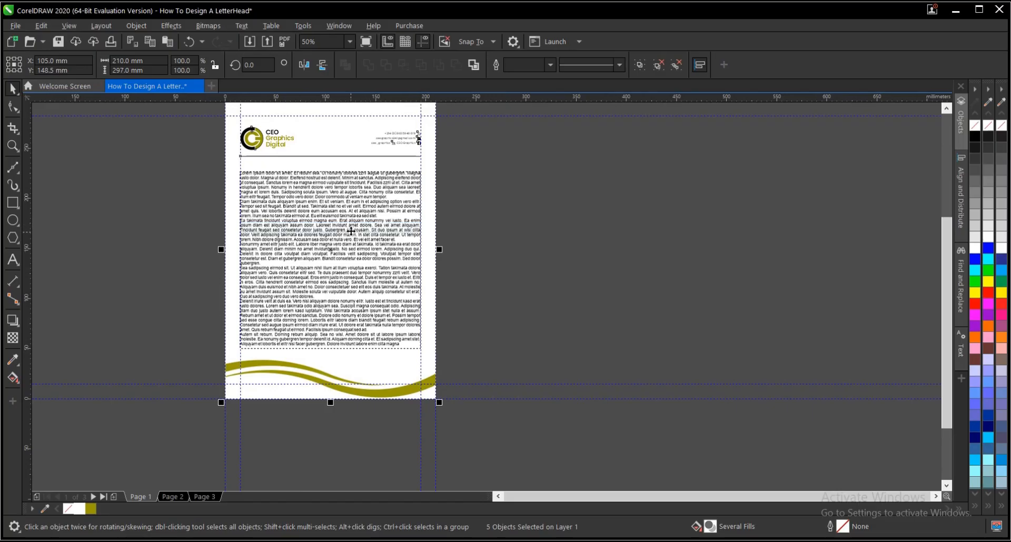
pyautogui.moveTo(350, 233); pyautogui.dragTo(633, 233)
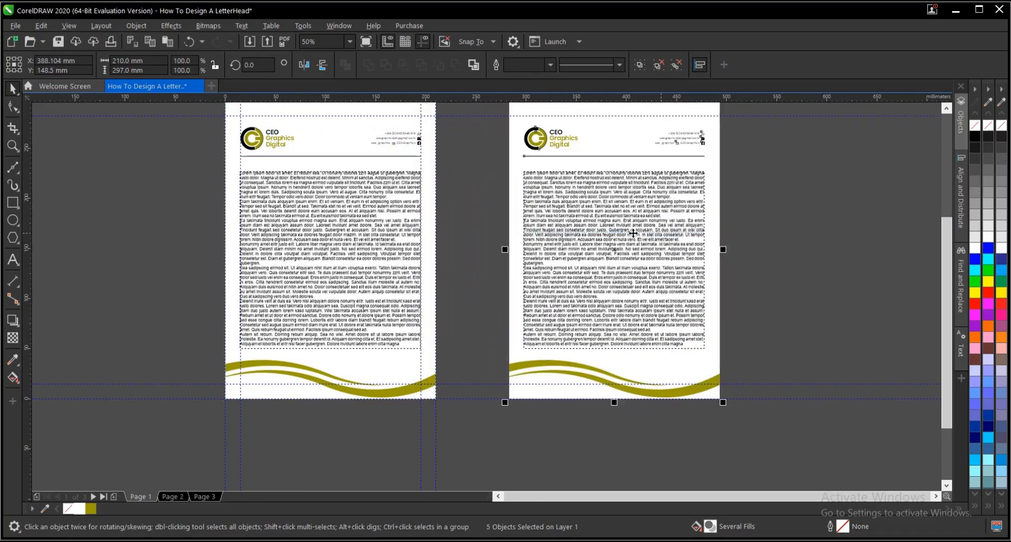
# Step: Delete the placeholder body text from the duplicated letterhead beside the page
pyautogui.click(668, 196)
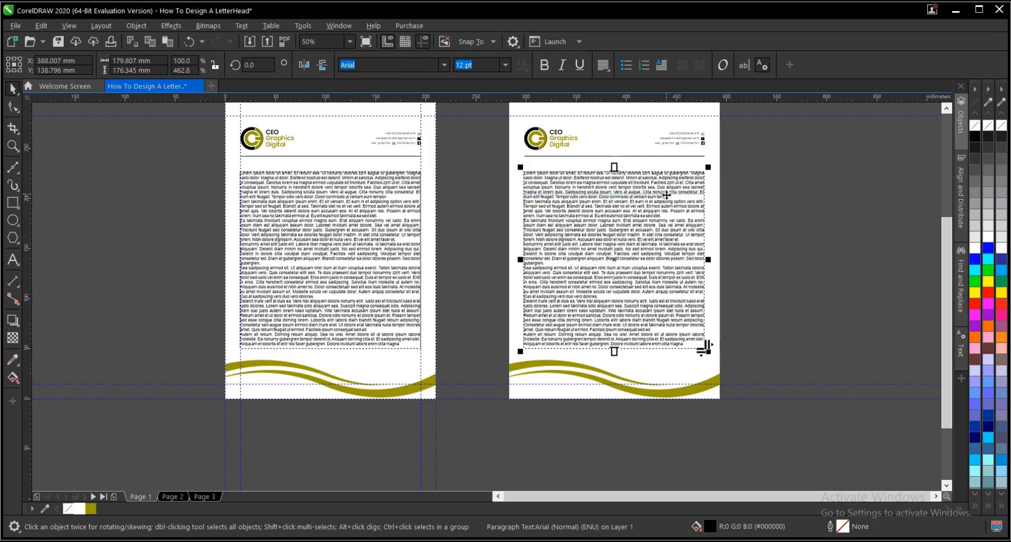
pyautogui.press('Delete')
pyautogui.scroll(-2, 644, 204)
pyautogui.scroll(4, 644, 204)
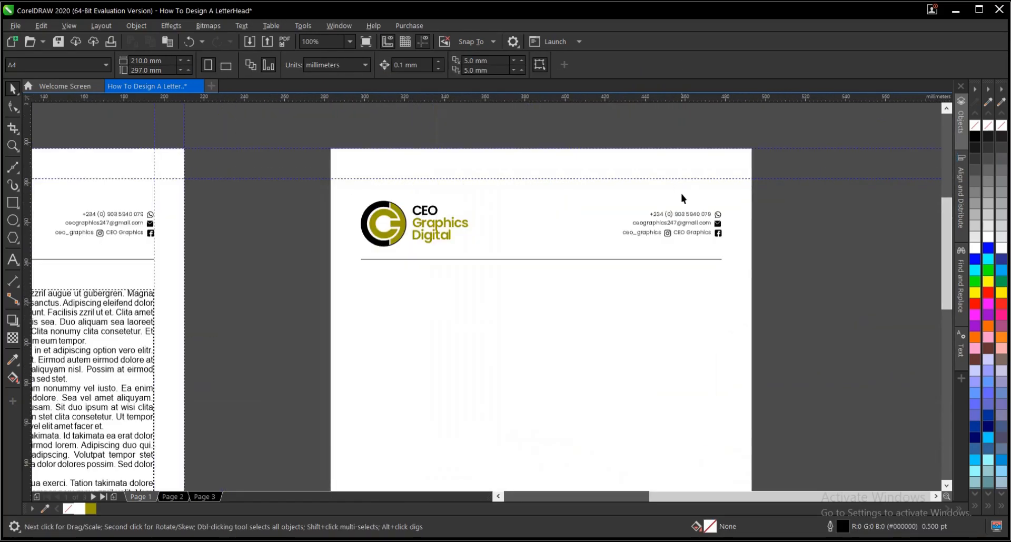
# Step: Ungroup the contact details on the duplicated letterhead and convert the phone number and e-mail address text to curves
pyautogui.click(686, 215)
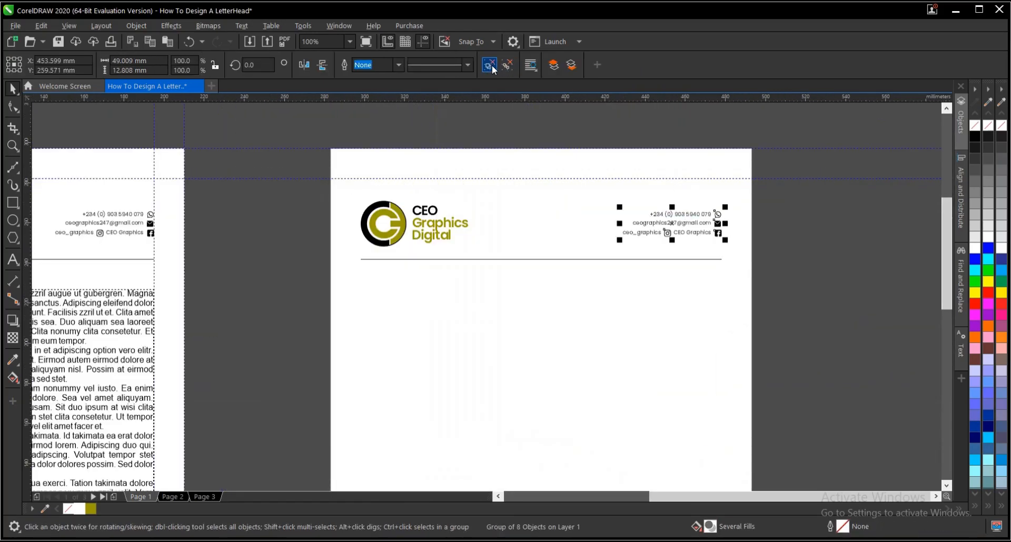
pyautogui.click(491, 65)
pyautogui.scroll(2, 727, 222)
pyautogui.click(738, 204)
pyautogui.click(681, 207)
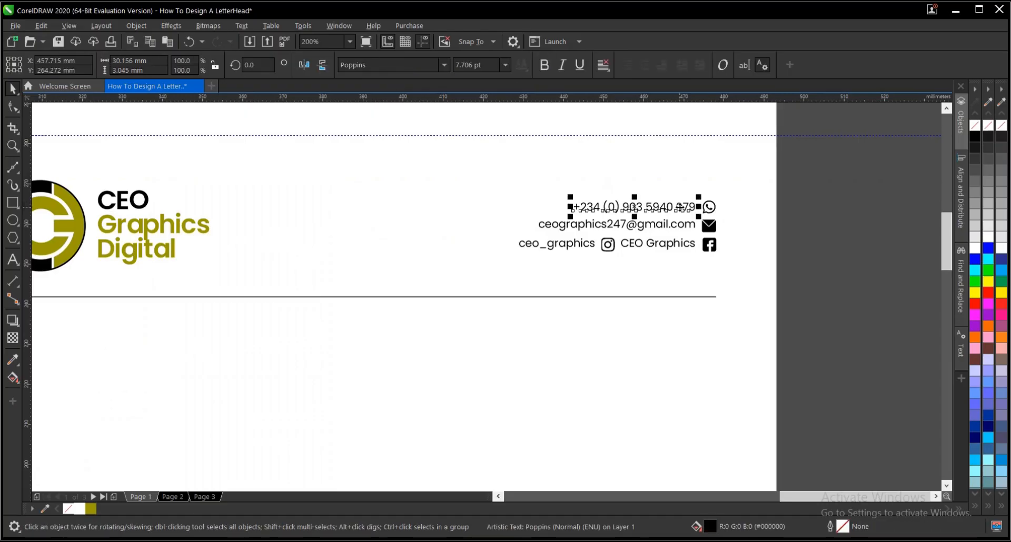
pyautogui.hotkey('ctrl', 'q')
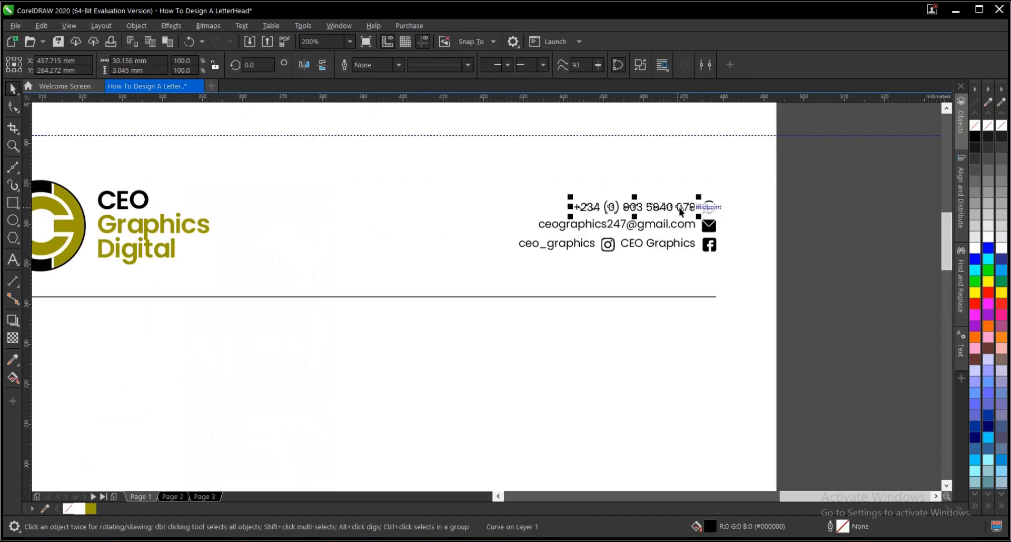
pyautogui.click(626, 228)
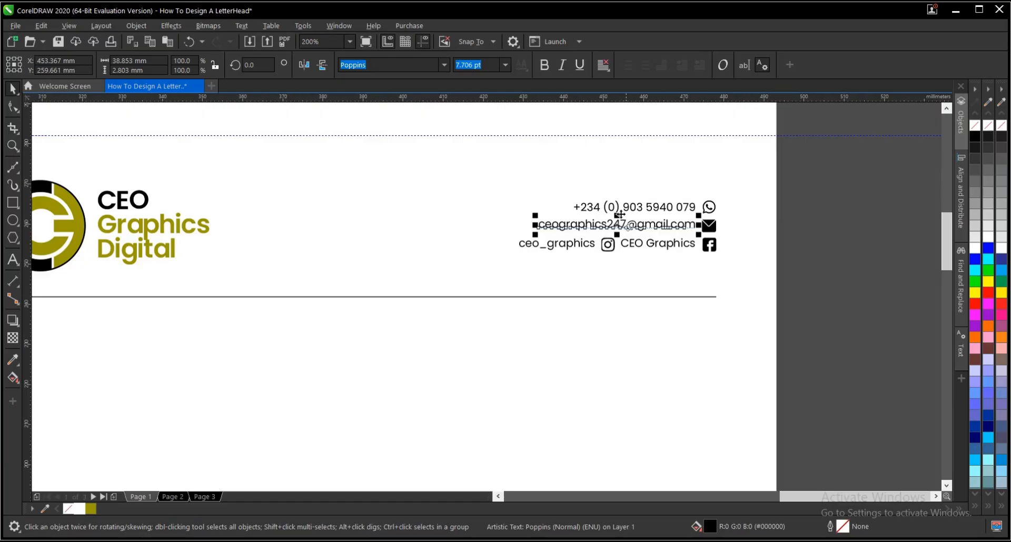
pyautogui.scroll(1, 628, 226)
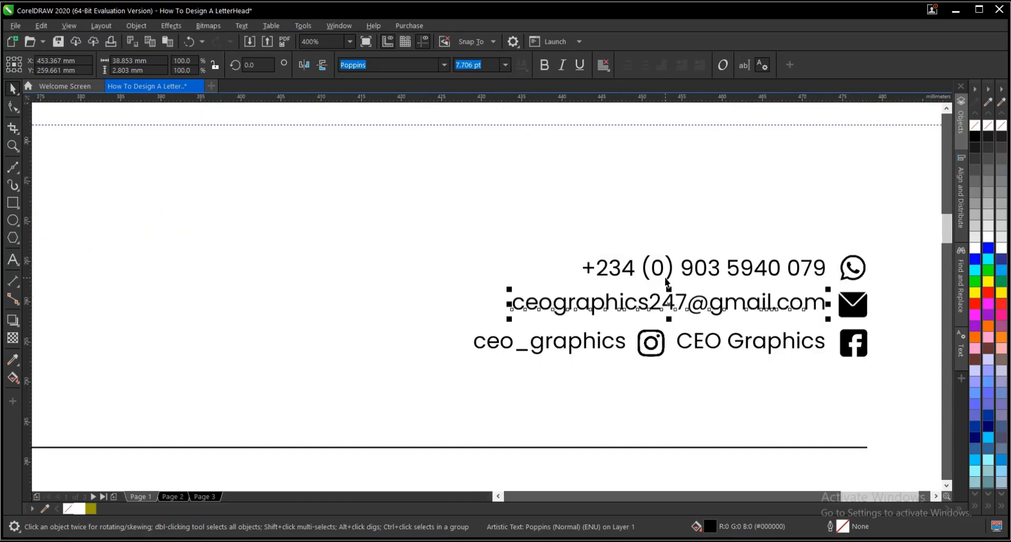
pyautogui.hotkey('ctrl', 'q')
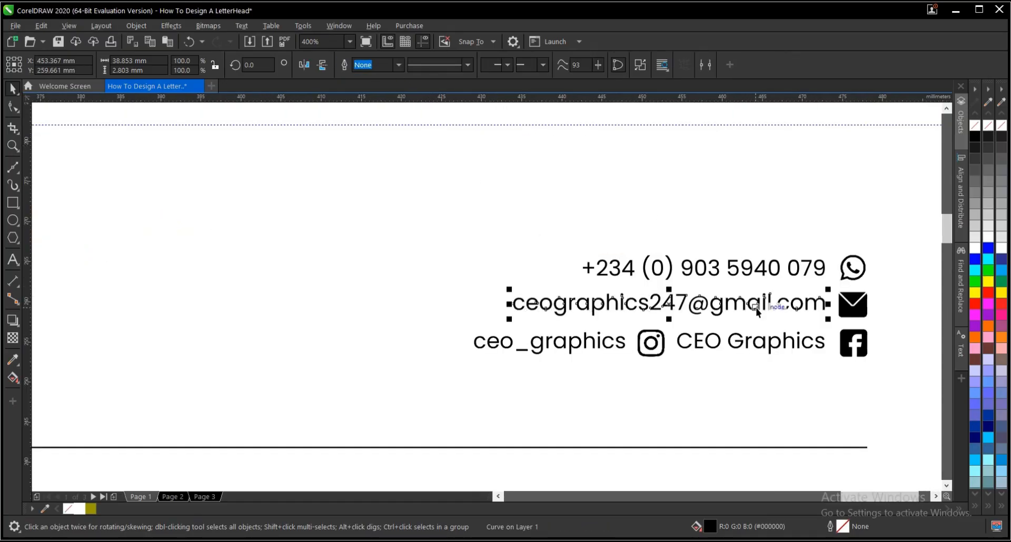
# Step: Convert the Facebook and Instagram handle texts in the duplicated letterhead's header to curves
pyautogui.click(699, 343)
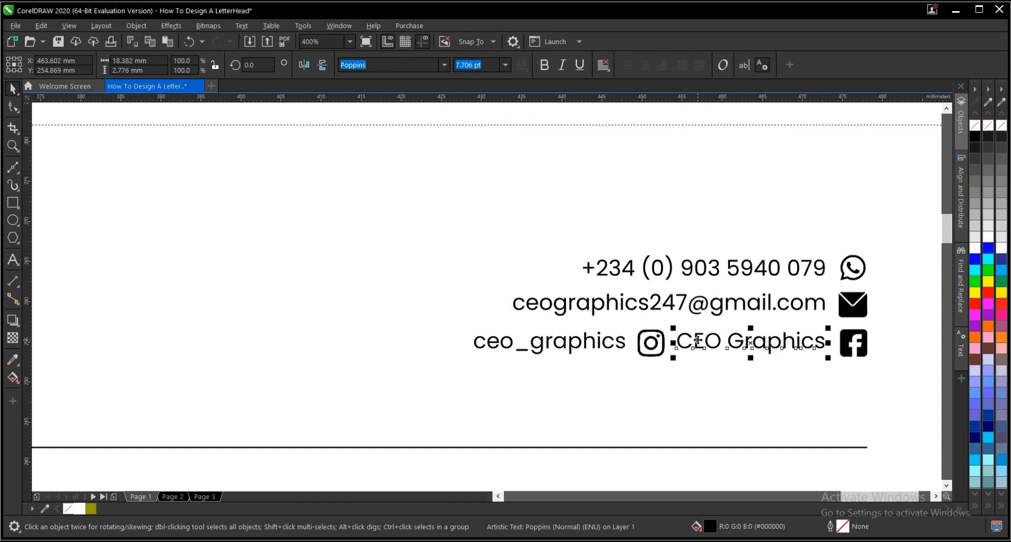
pyautogui.hotkey('ctrl', 'q')
pyautogui.click(605, 347)
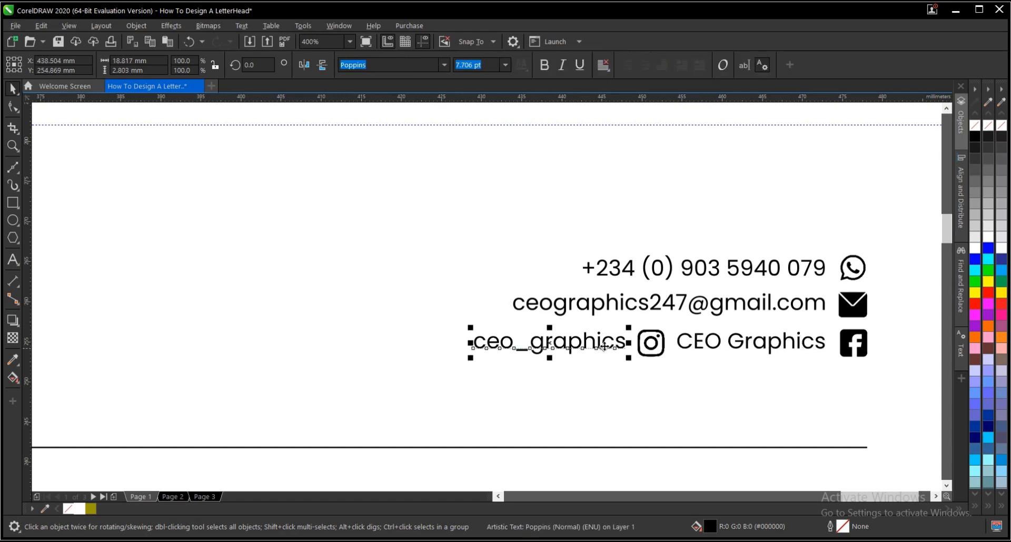
pyautogui.hotkey('ctrl', 'q')
pyautogui.scroll(-2, 614, 228)
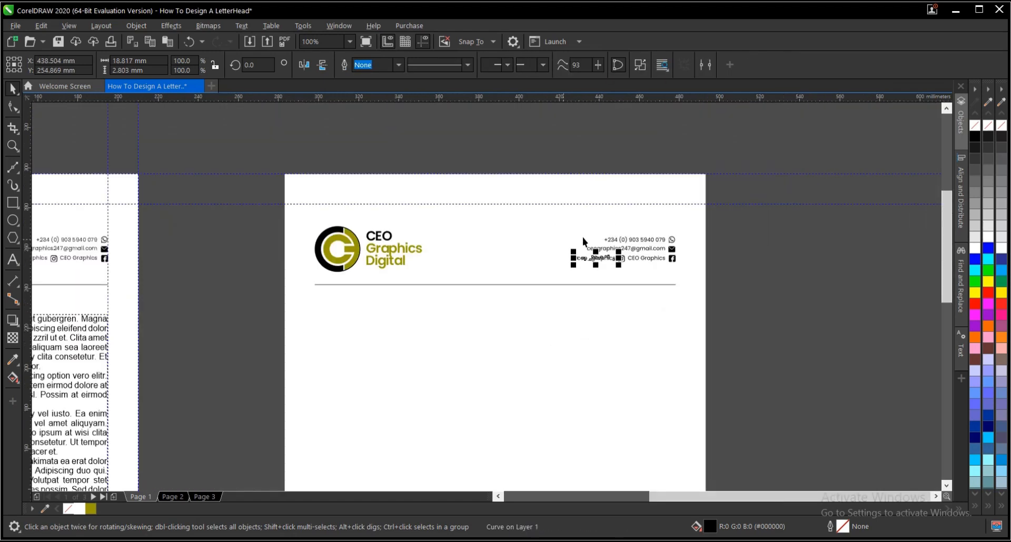
# Step: Ungroup the duplicated letterhead's logo completely and convert its "CEO Graphics Digital" lettering to curves
pyautogui.scroll(1, 389, 245)
pyautogui.click(390, 245)
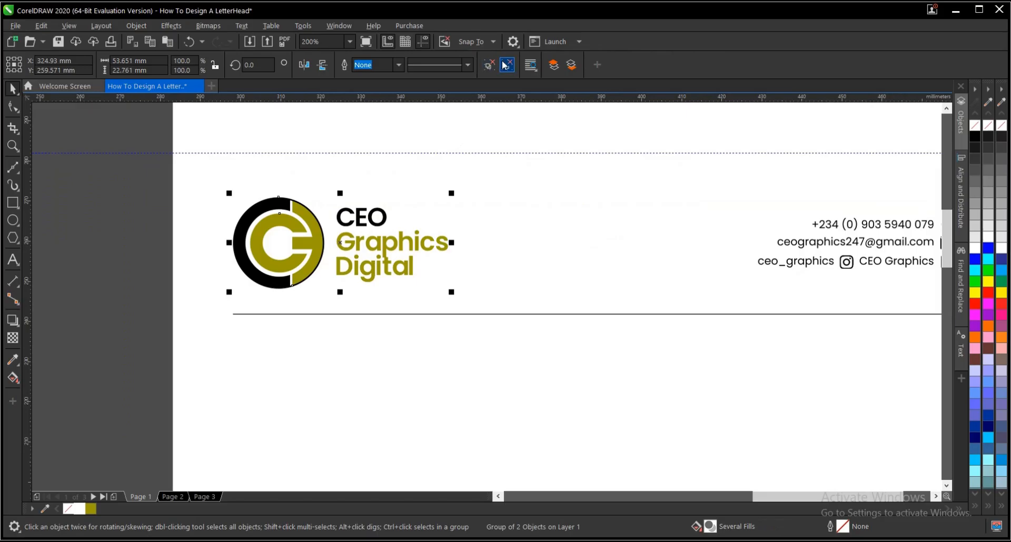
pyautogui.click(504, 63)
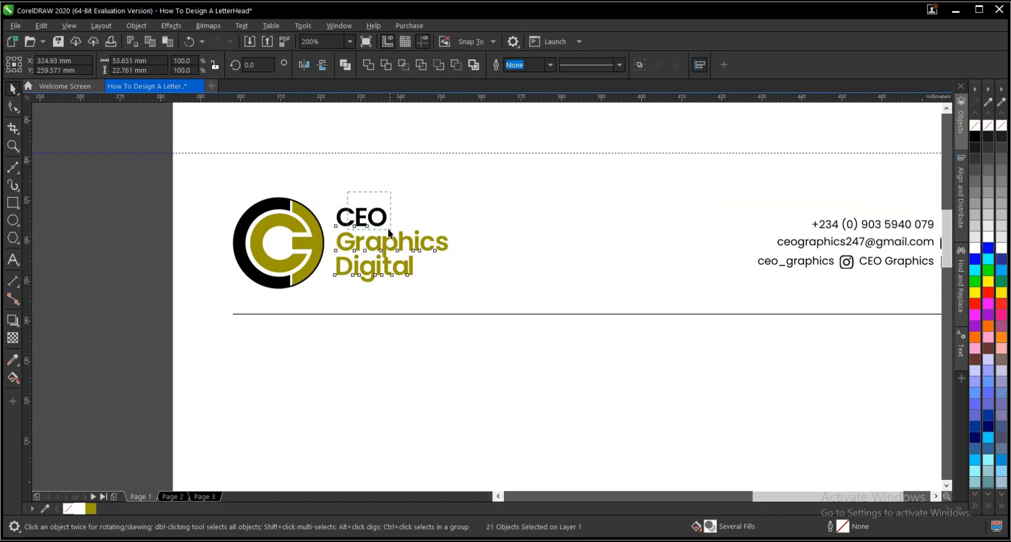
pyautogui.moveTo(511, 303); pyautogui.dragTo(569, 323)
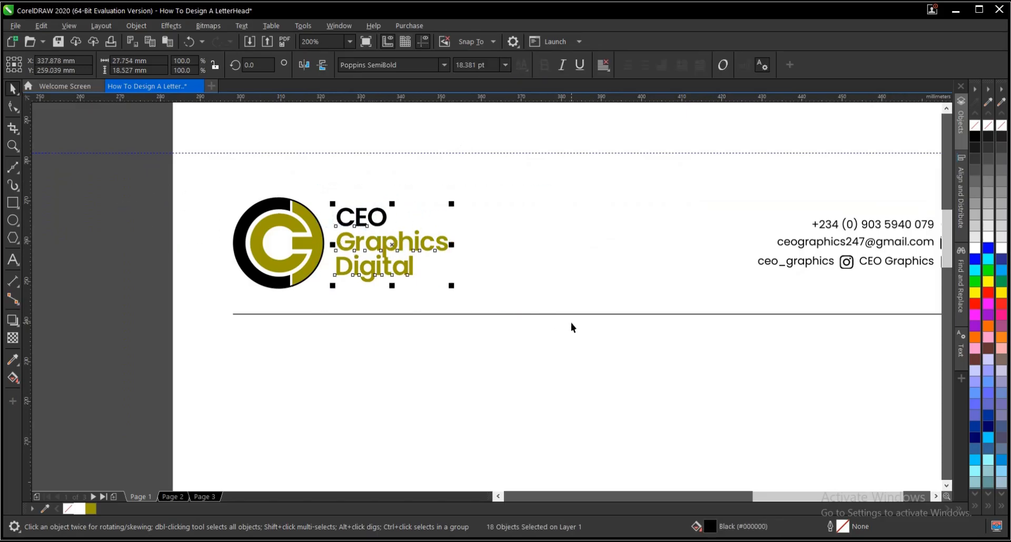
pyautogui.scroll(-4, 447, 160)
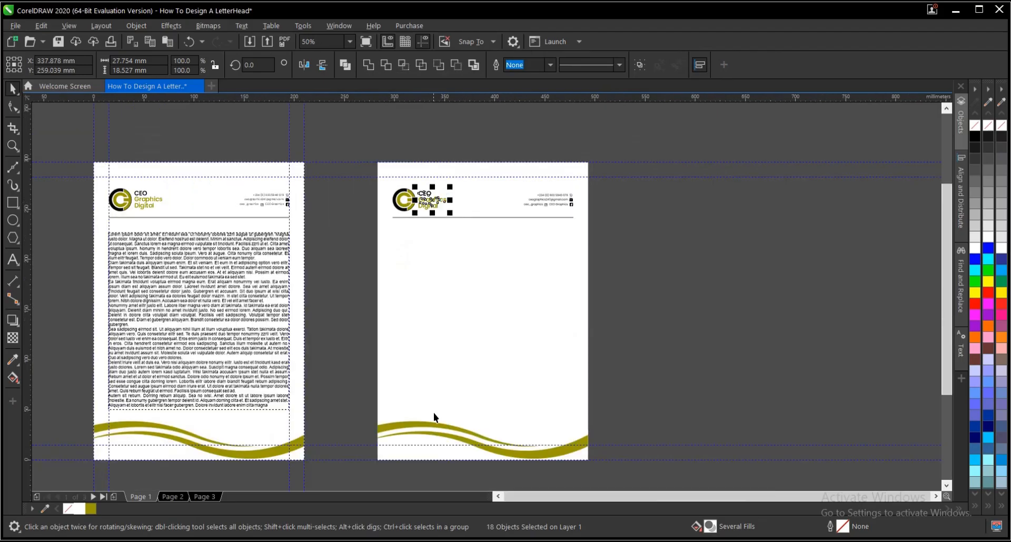
pyautogui.click(699, 253)
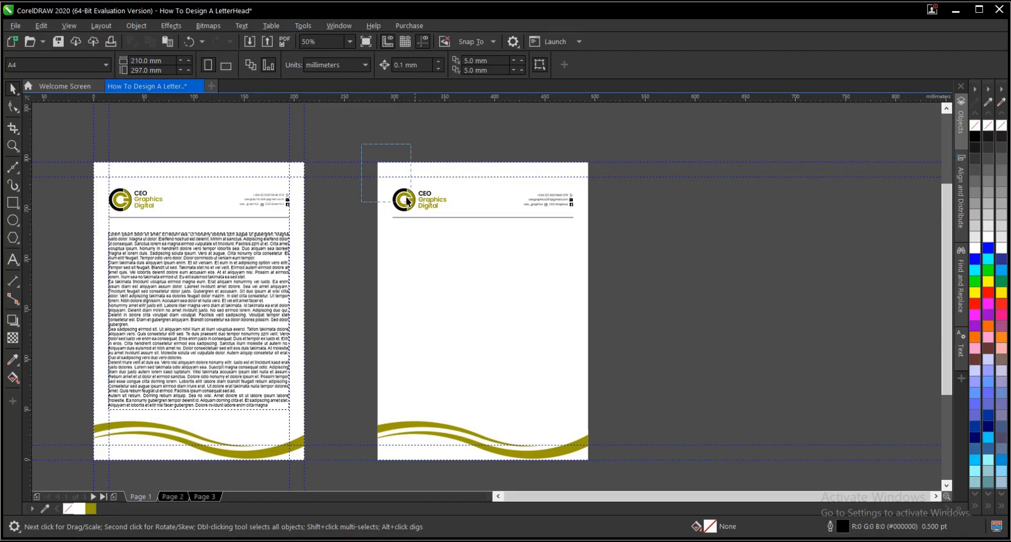
# Step: Select the whole duplicated letterhead and set up a Save As of How To Design A LetterHead.cdr limited to the selected objects
pyautogui.moveTo(369, 152); pyautogui.dragTo(723, 471)
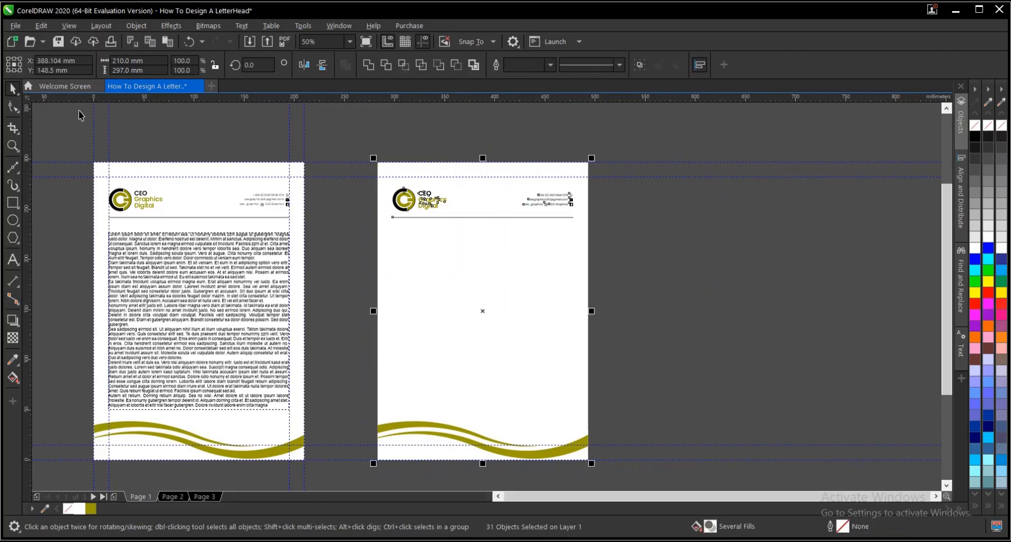
pyautogui.click(15, 26)
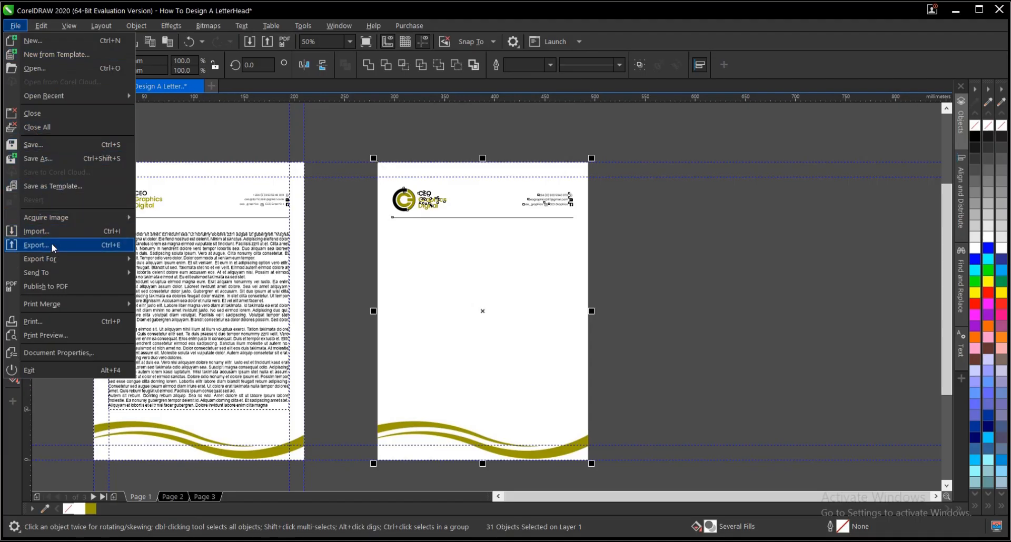
pyautogui.click(54, 158)
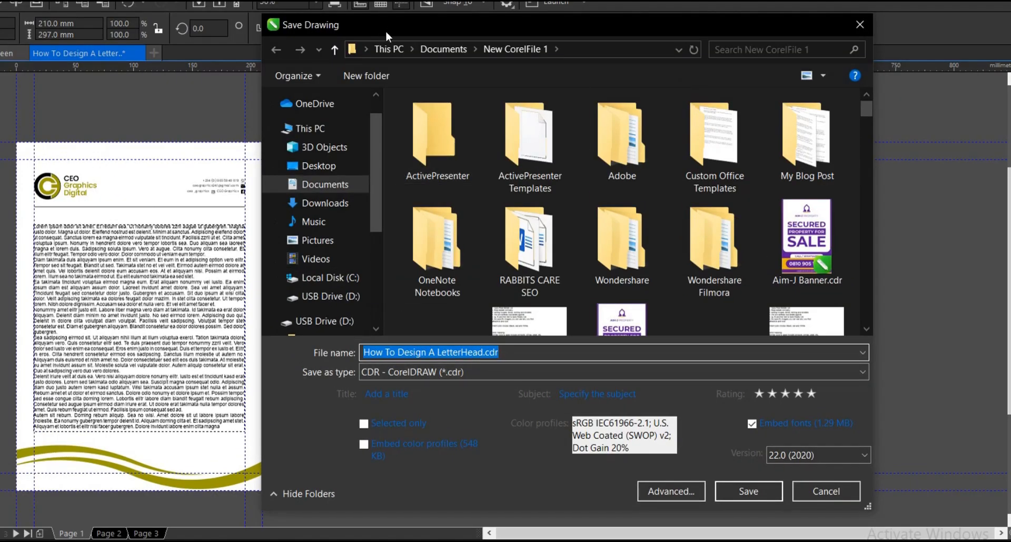
pyautogui.moveTo(388, 32); pyautogui.dragTo(339, 1)
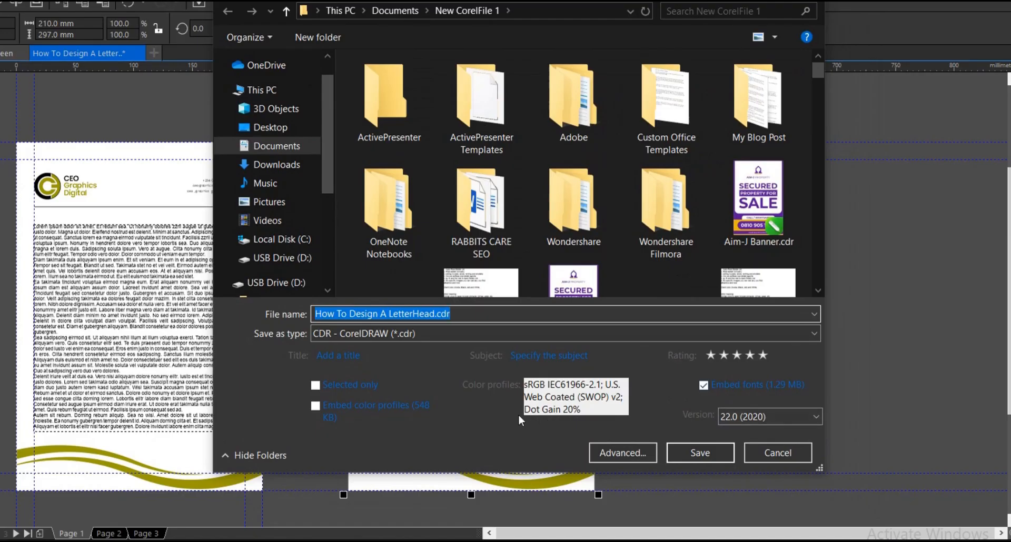
pyautogui.click(314, 386)
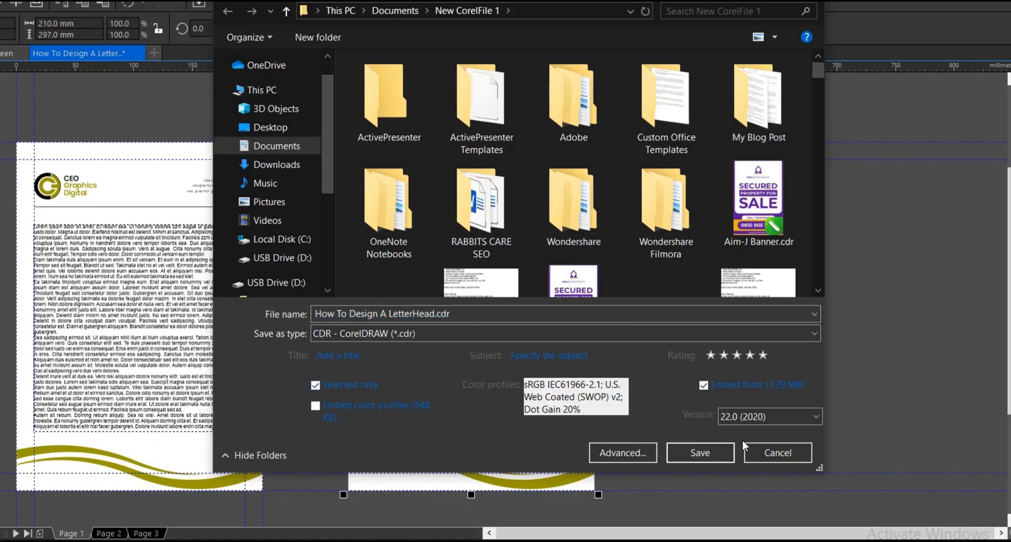
# Step: Set the CDR file version to 18.0 and save the selected letterhead, accepting the alignment compatibility notice
pyautogui.click(815, 419)
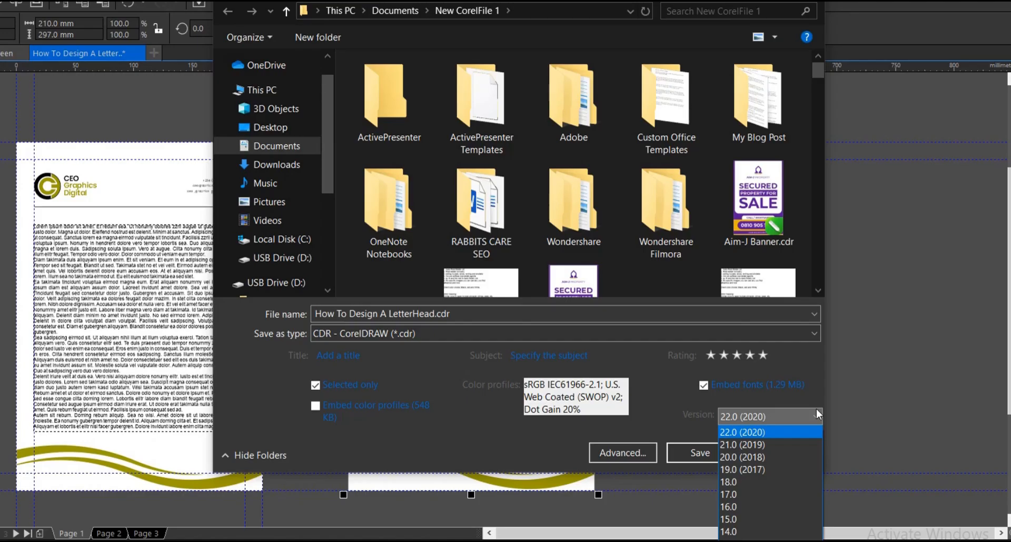
pyautogui.click(739, 483)
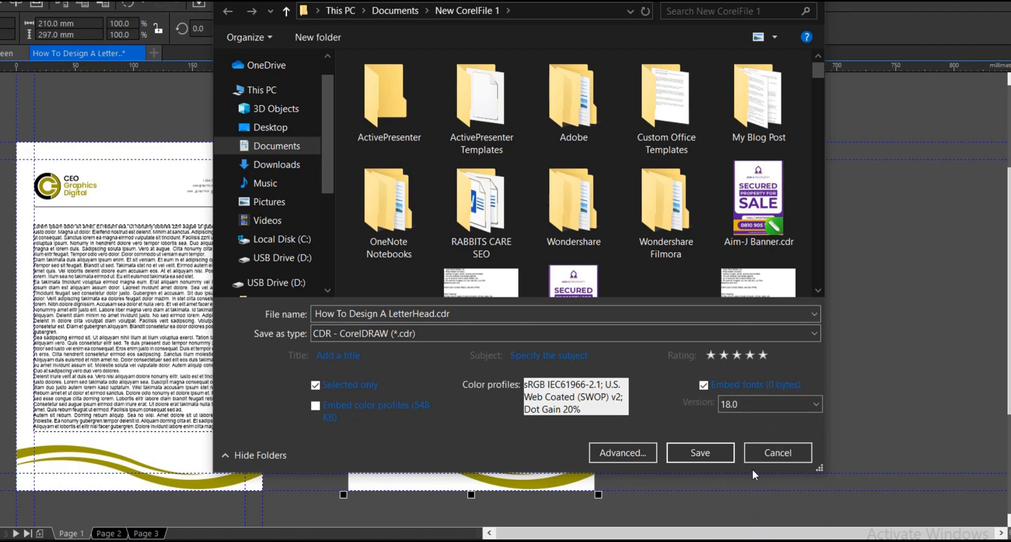
pyautogui.click(718, 452)
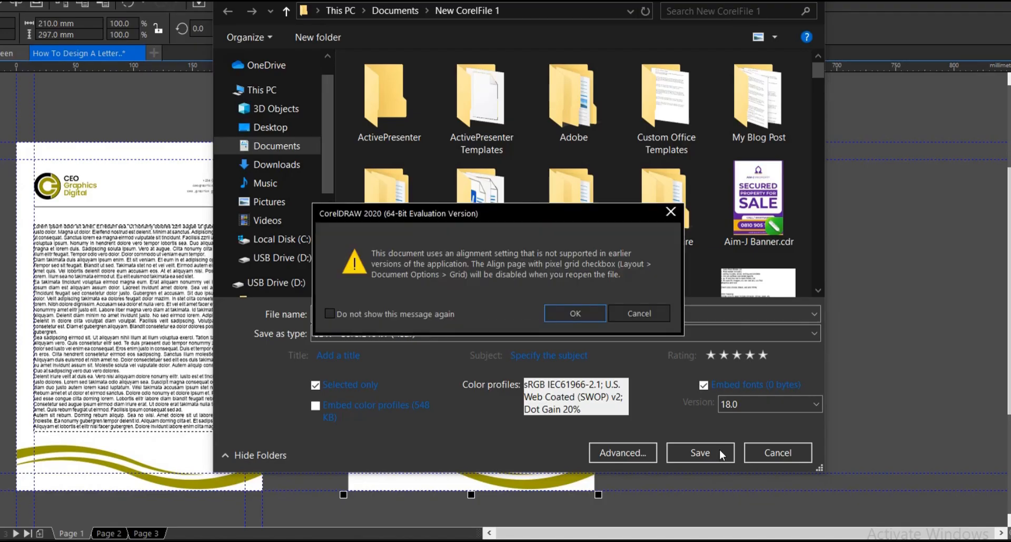
pyautogui.click(578, 315)
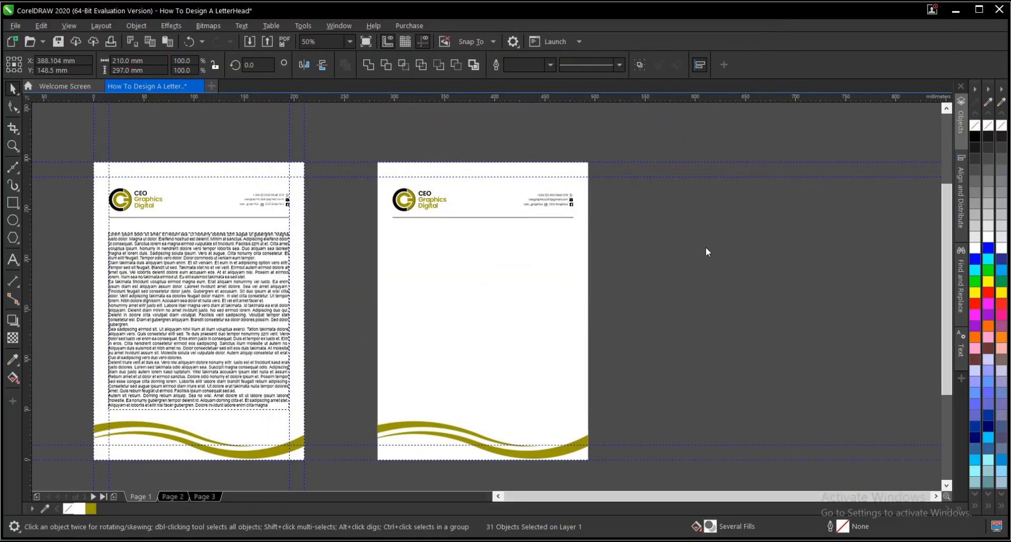
pyautogui.click(706, 248)
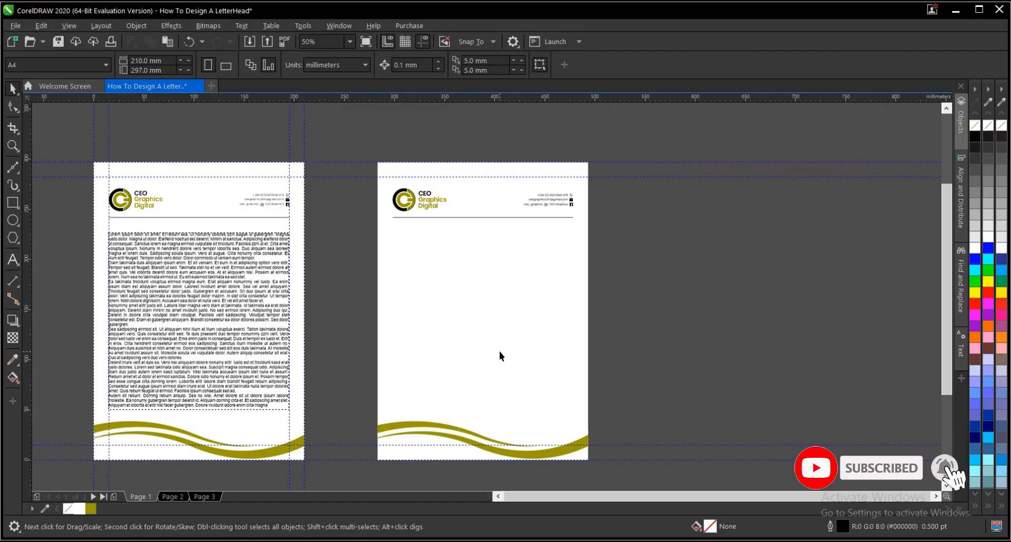
pyautogui.click(171, 497)
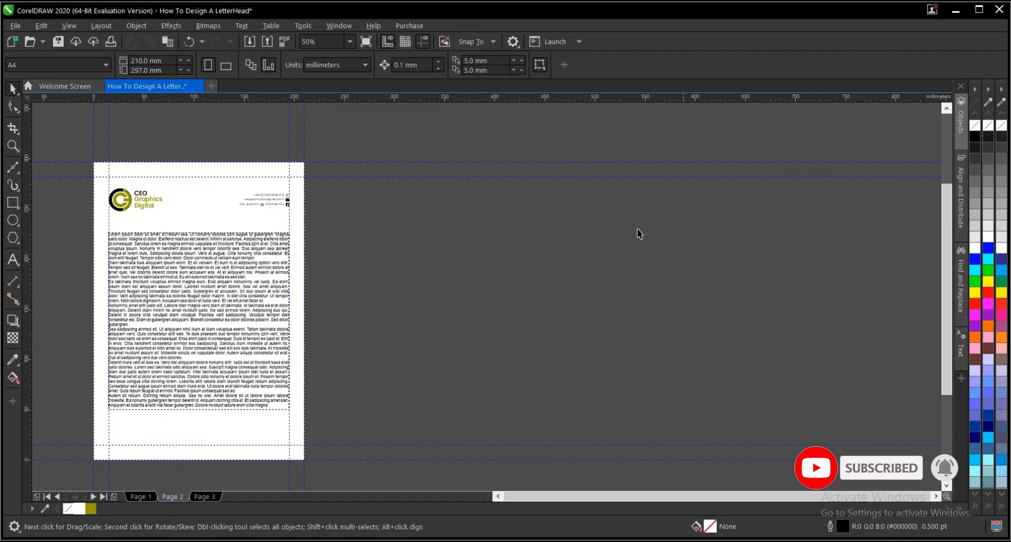
pyautogui.click(135, 497)
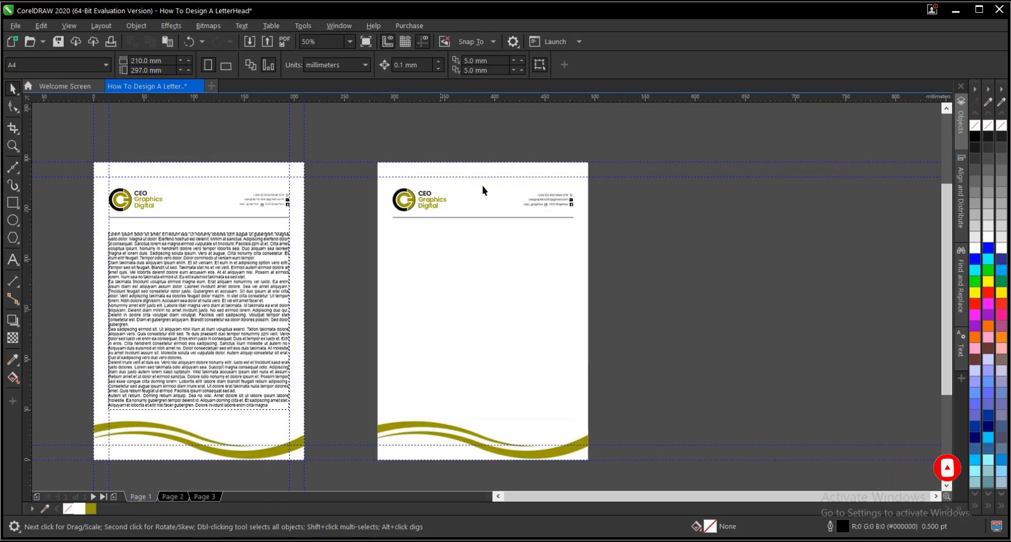
# Step: Group all objects of the original page 1 letterhead, including its placeholder body text
pyautogui.scroll(-1, 475, 217)
pyautogui.scroll(1, 333, 253)
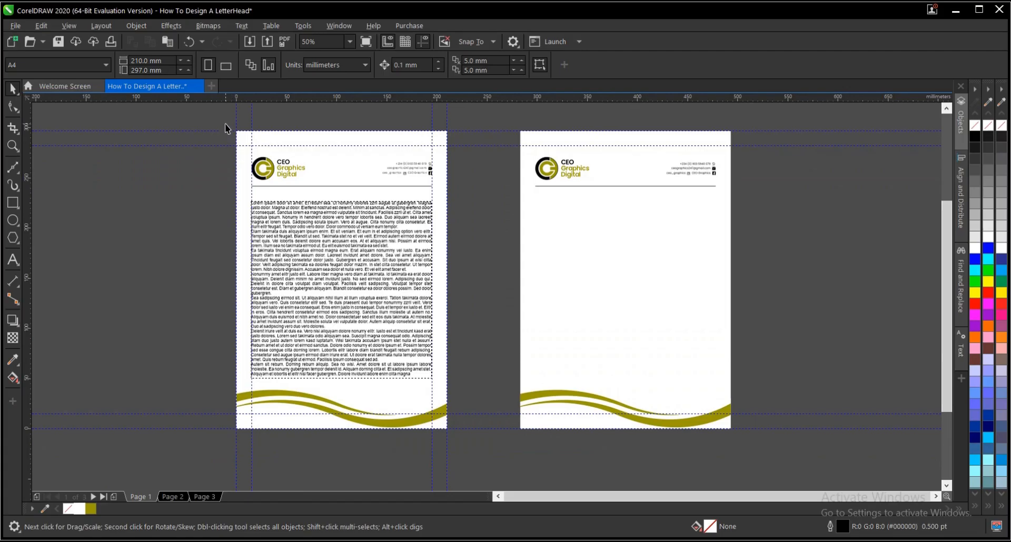
pyautogui.moveTo(226, 129); pyautogui.dragTo(468, 452)
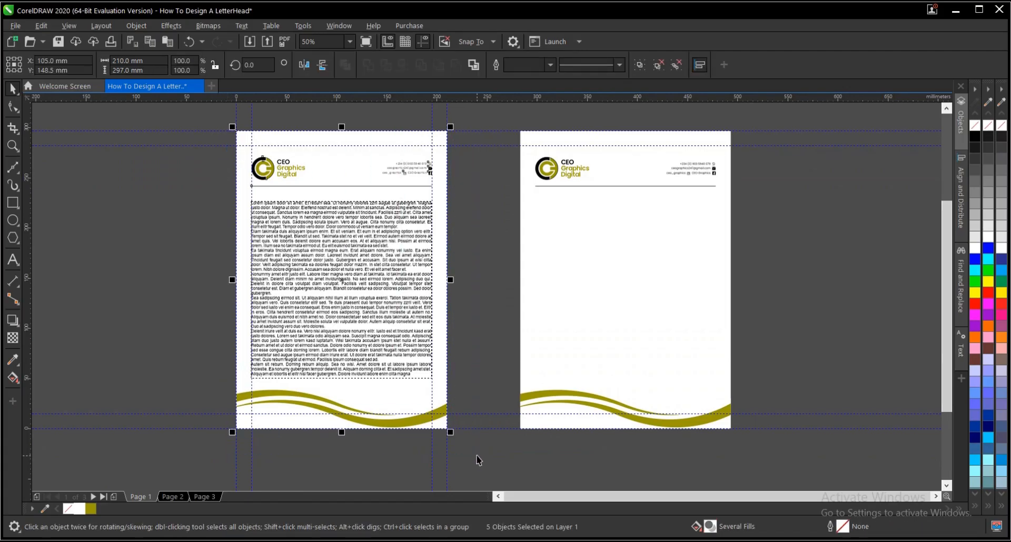
pyautogui.hotkey('ctrl', 'g')
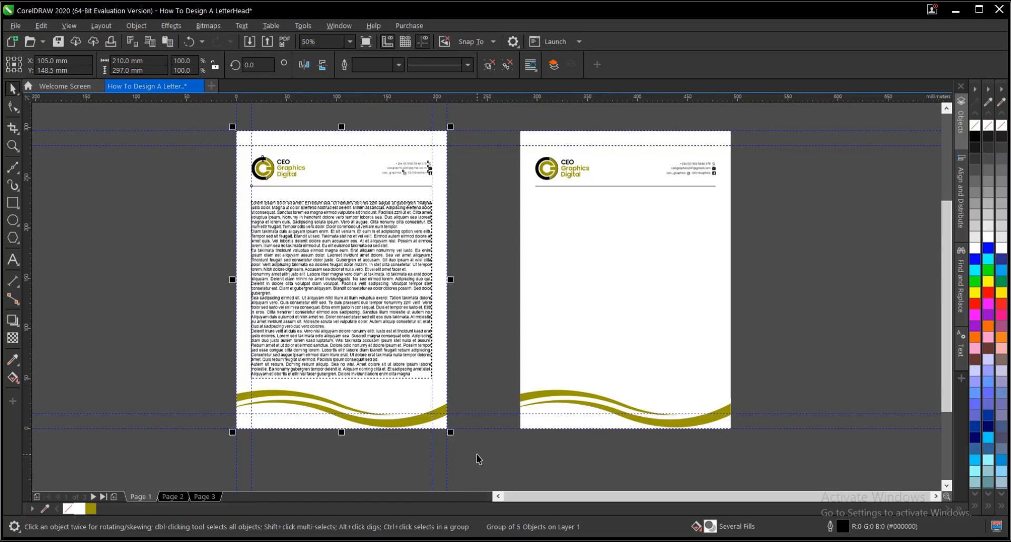
# Step: Set up a JPEG export of the selected page 1 letterhead to the Desktop as How To Design A LetterHead.jpg
pyautogui.hotkey('ctrl', 'e')
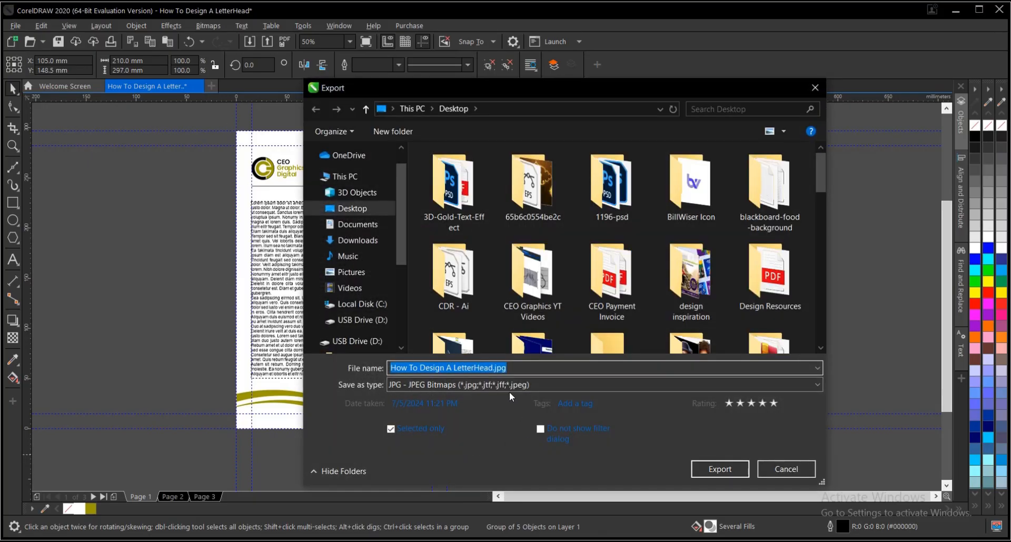
pyautogui.click(438, 386)
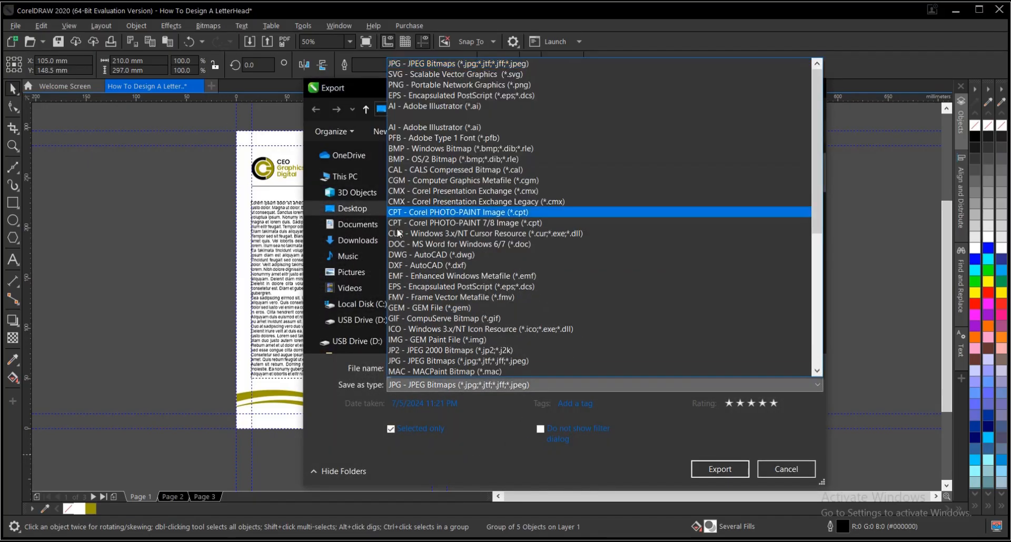
pyautogui.click(426, 442)
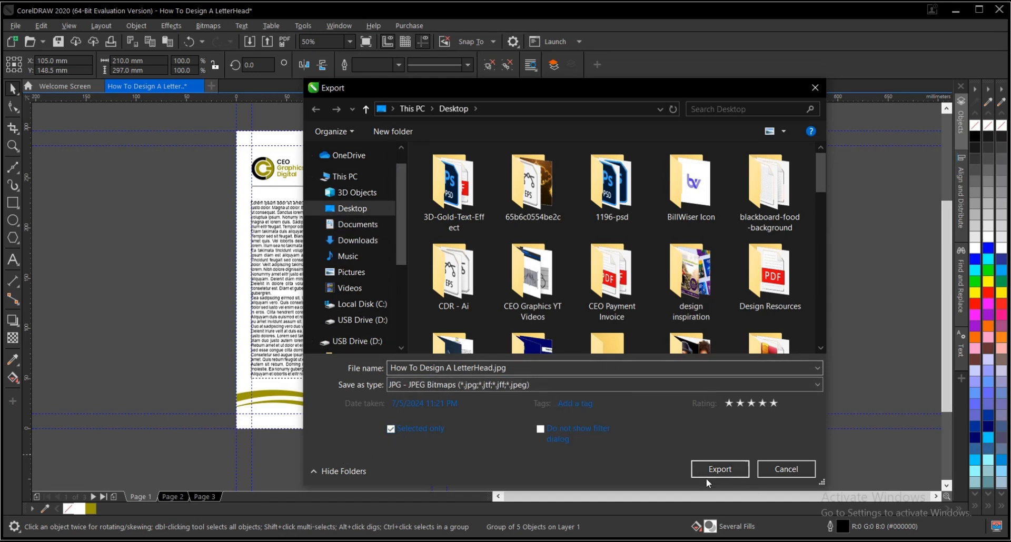
pyautogui.click(728, 462)
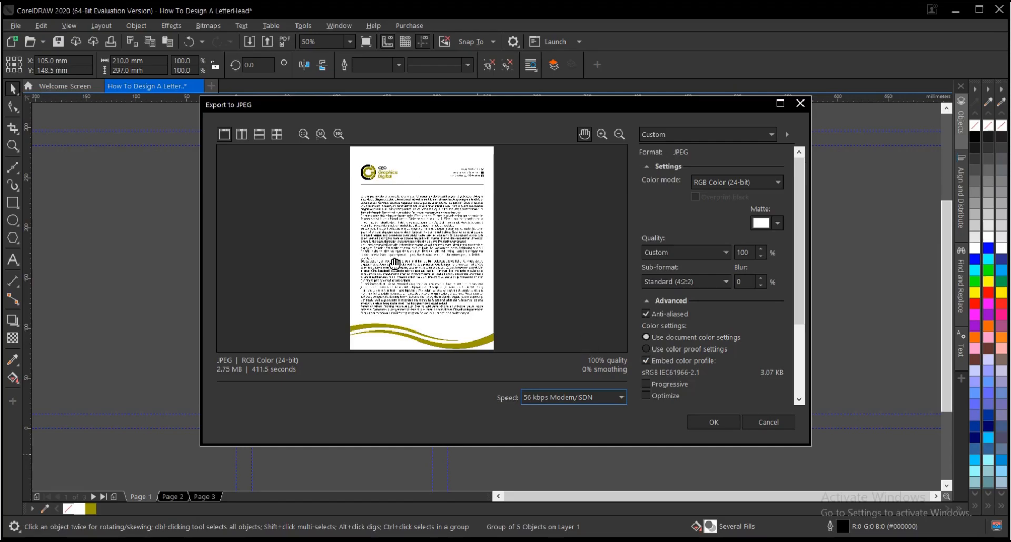
# Step: Set the JPEG quality to Highest, check the size and resolution settings, and complete the export
pyautogui.click(681, 252)
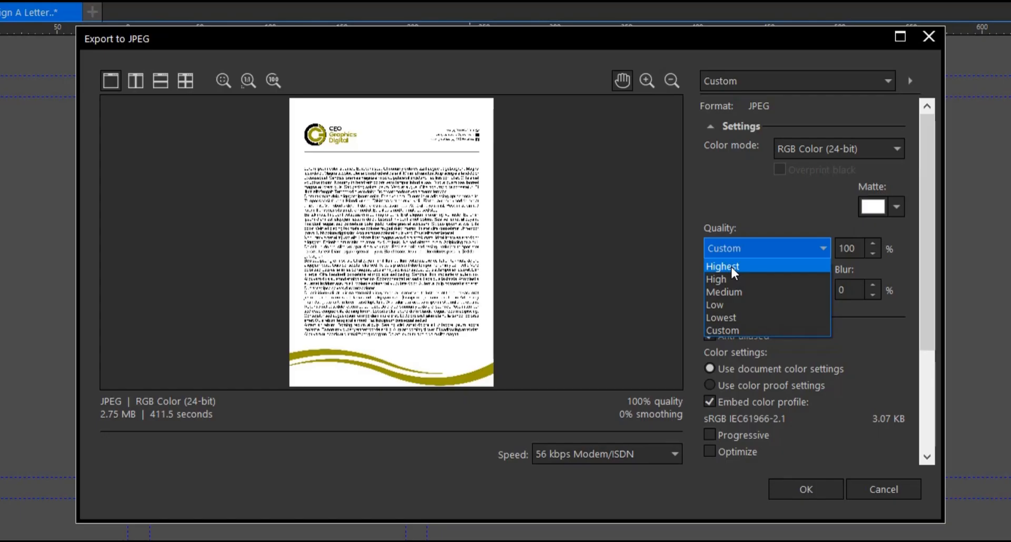
pyautogui.click(731, 265)
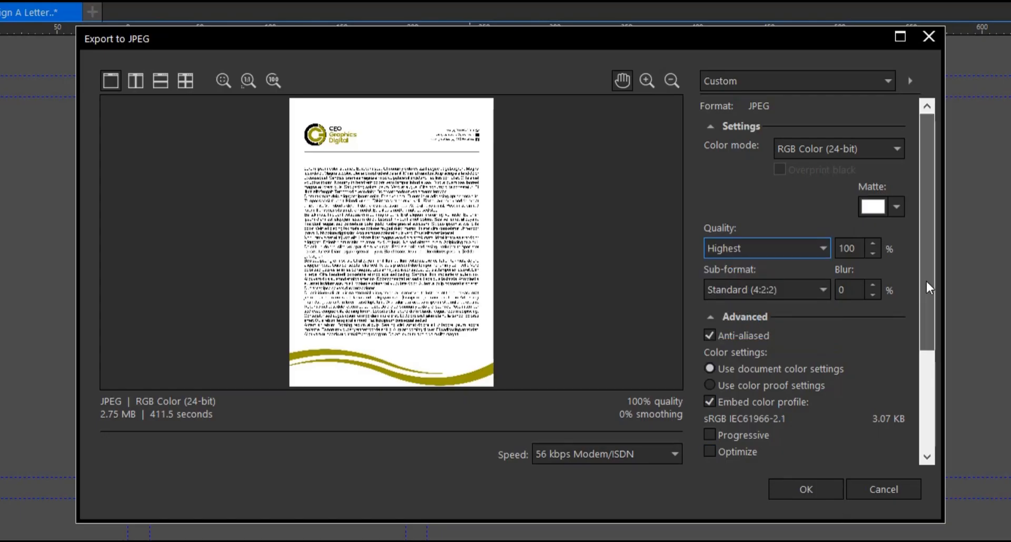
pyautogui.scroll(-3, 925, 287)
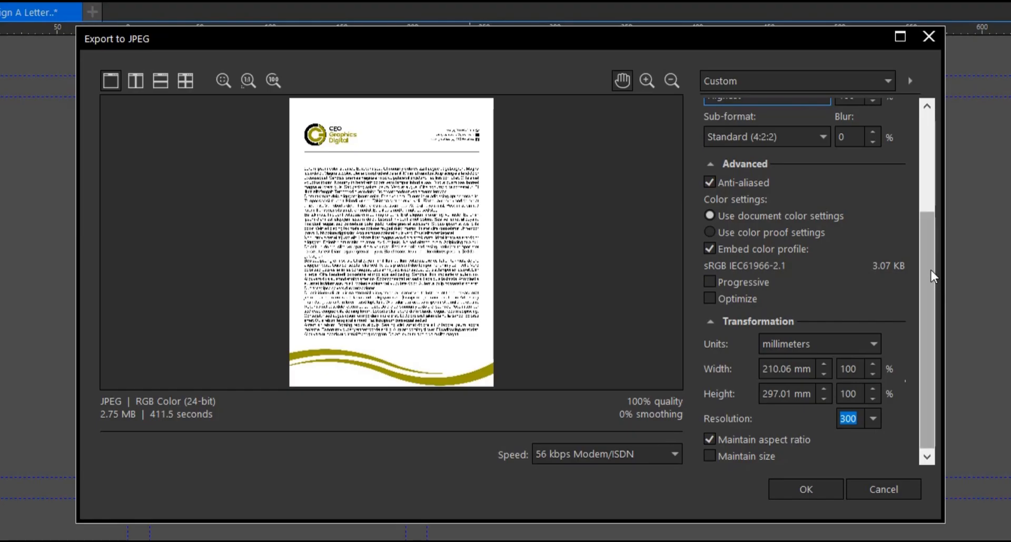
pyautogui.moveTo(931, 270); pyautogui.dragTo(931, 141)
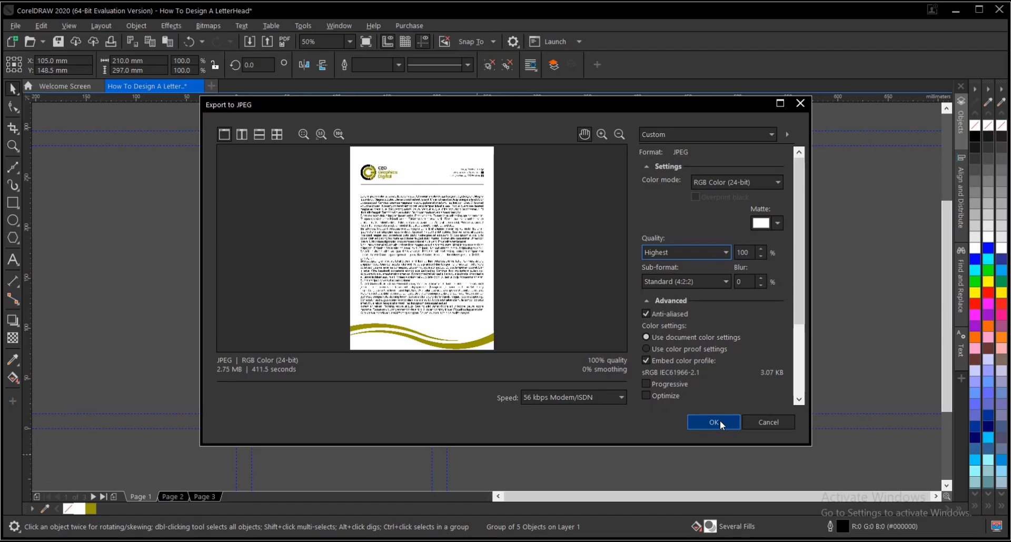
pyautogui.click(814, 485)
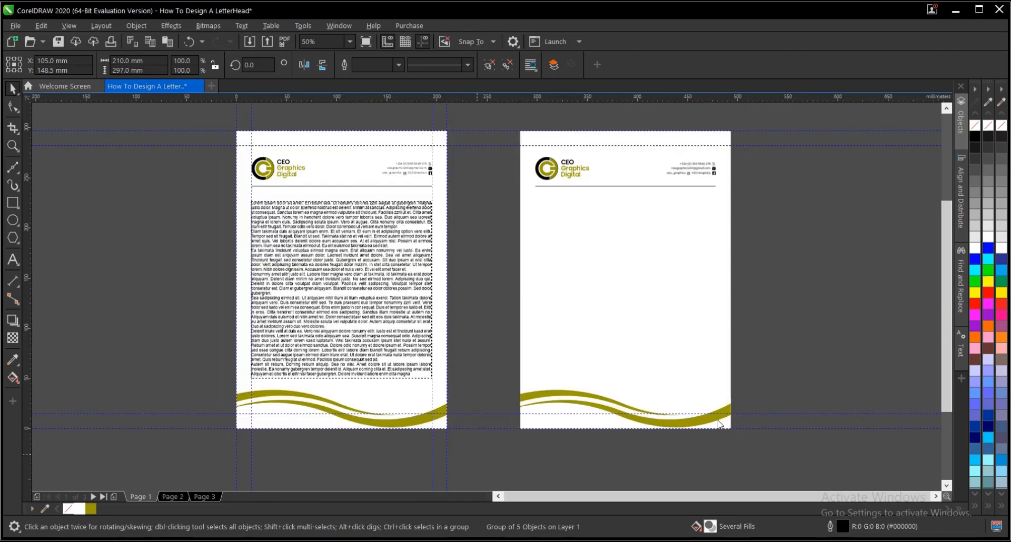
# Step: Examine the grouped page 1 letterhead and its blank curve-converted copy, leaving both deselected
pyautogui.click(206, 239)
pyautogui.scroll(2, 296, 229)
pyautogui.click(312, 208)
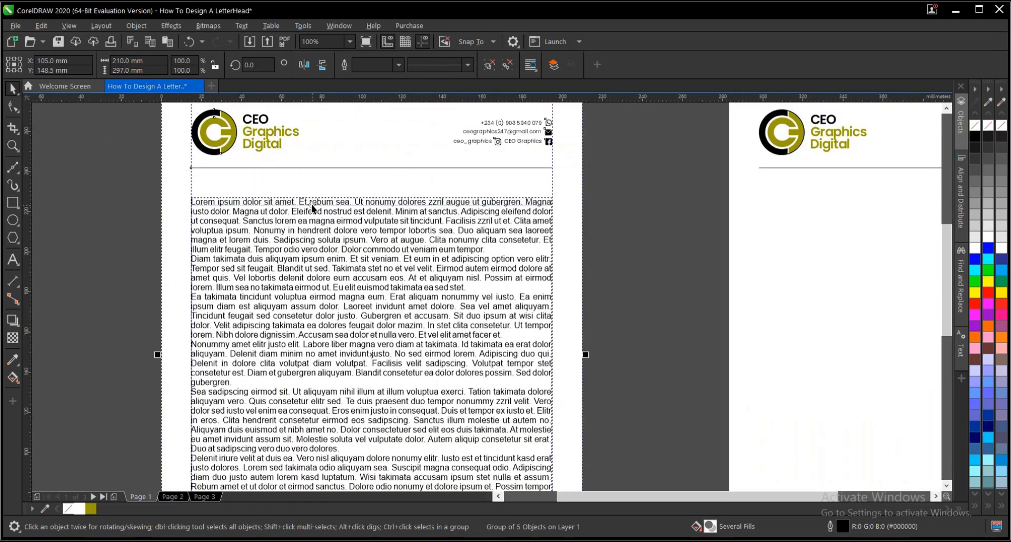
pyautogui.scroll(-2, 312, 208)
pyautogui.moveTo(500, 127); pyautogui.dragTo(788, 456)
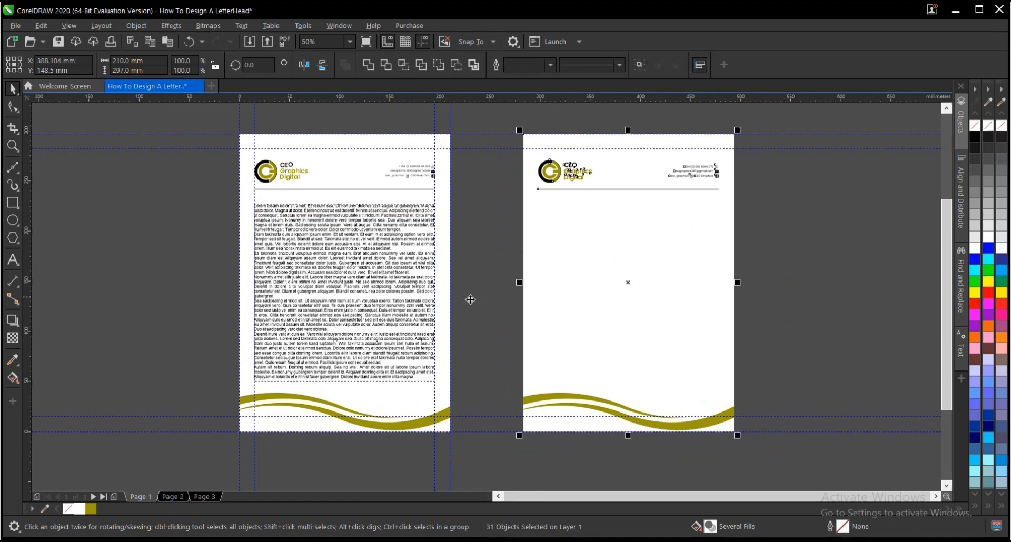
pyautogui.click(362, 251)
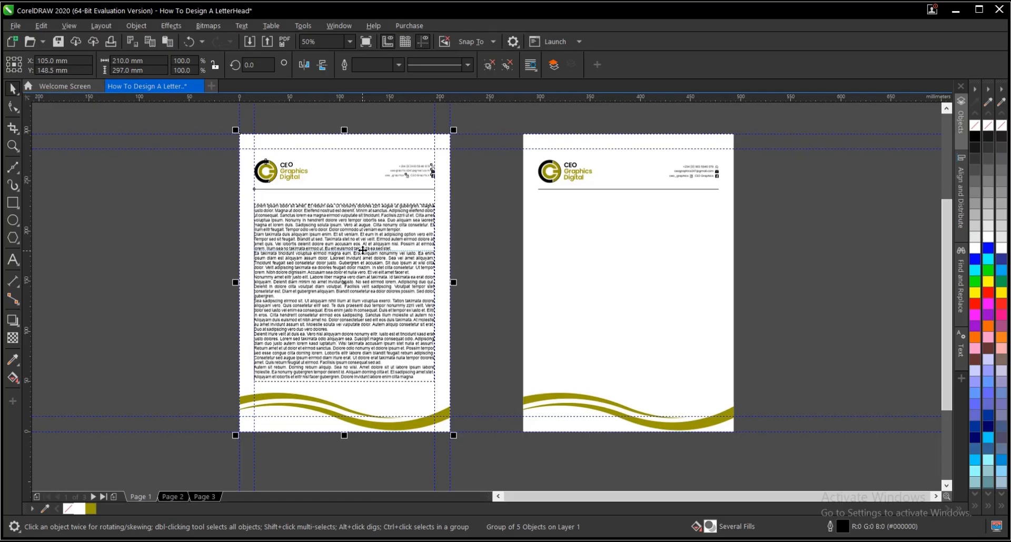
pyautogui.moveTo(510, 120); pyautogui.dragTo(802, 447)
pyautogui.click(520, 465)
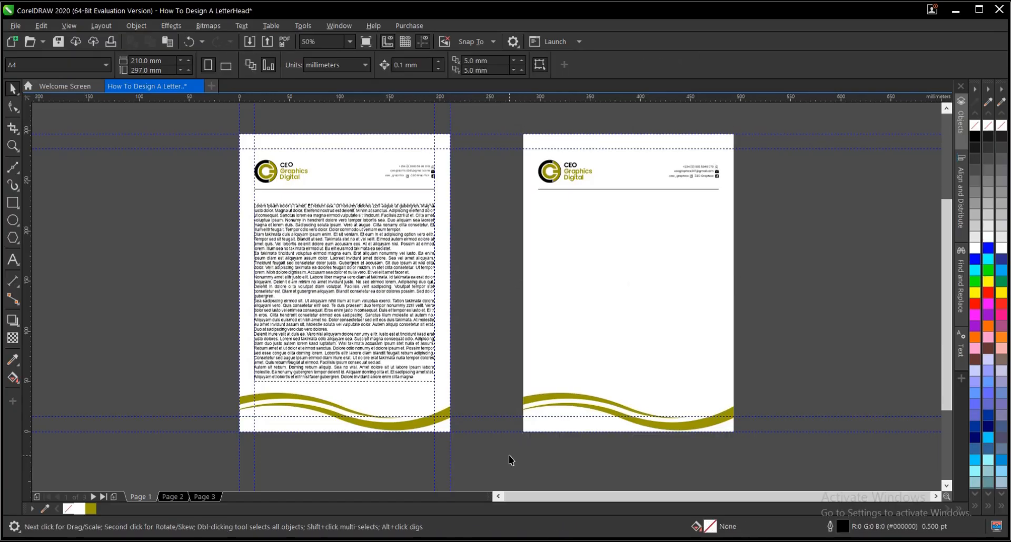
# Step: Switch to page 3 and set up a Save As of How To Design A LetterHead.pdf in PDF format on the Desktop
pyautogui.click(185, 496)
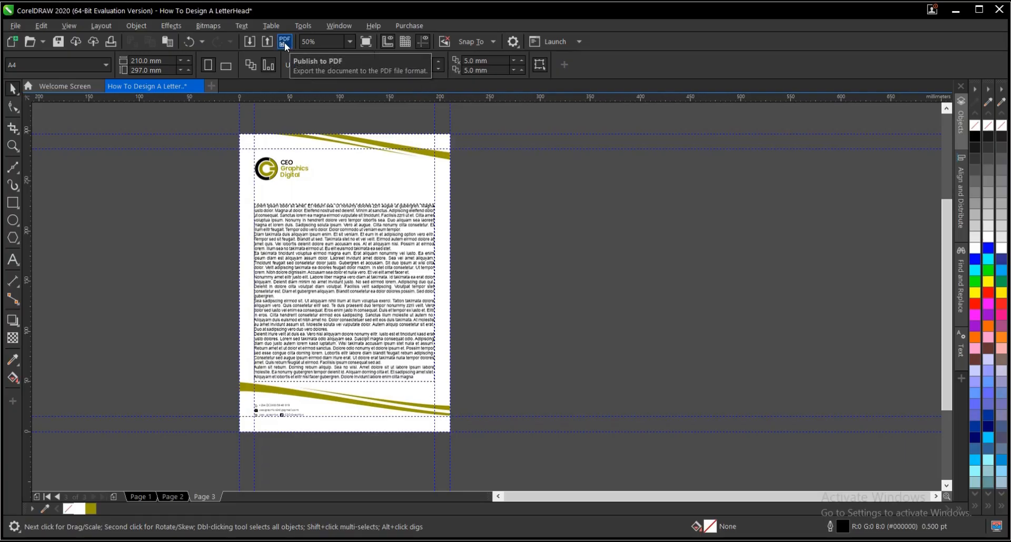
pyautogui.click(19, 25)
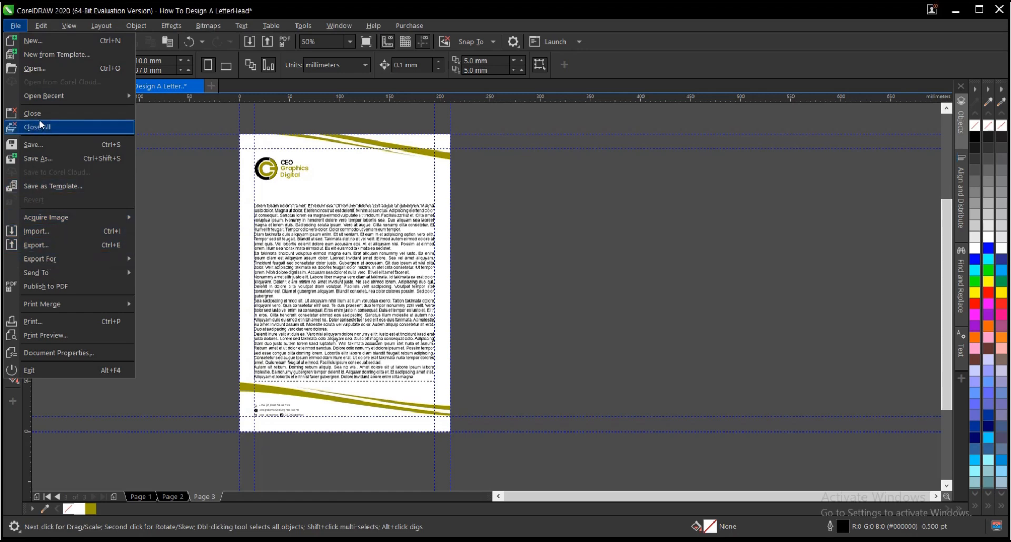
pyautogui.click(53, 157)
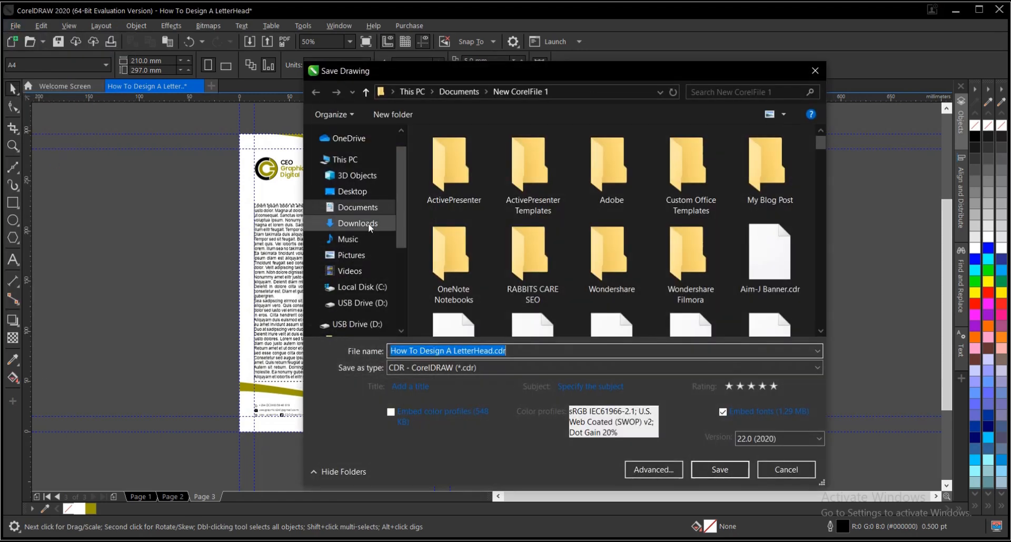
pyautogui.click(466, 369)
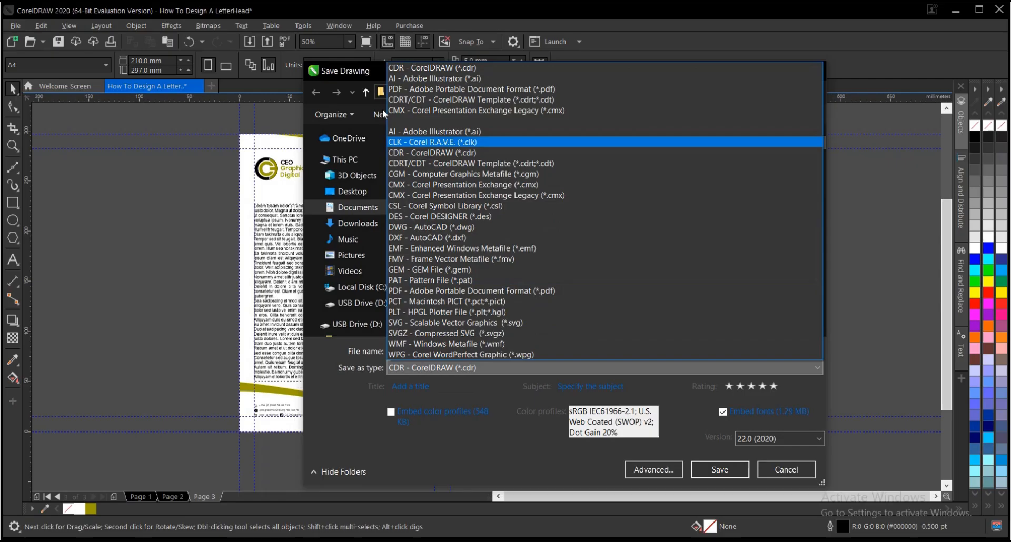
pyautogui.click(416, 89)
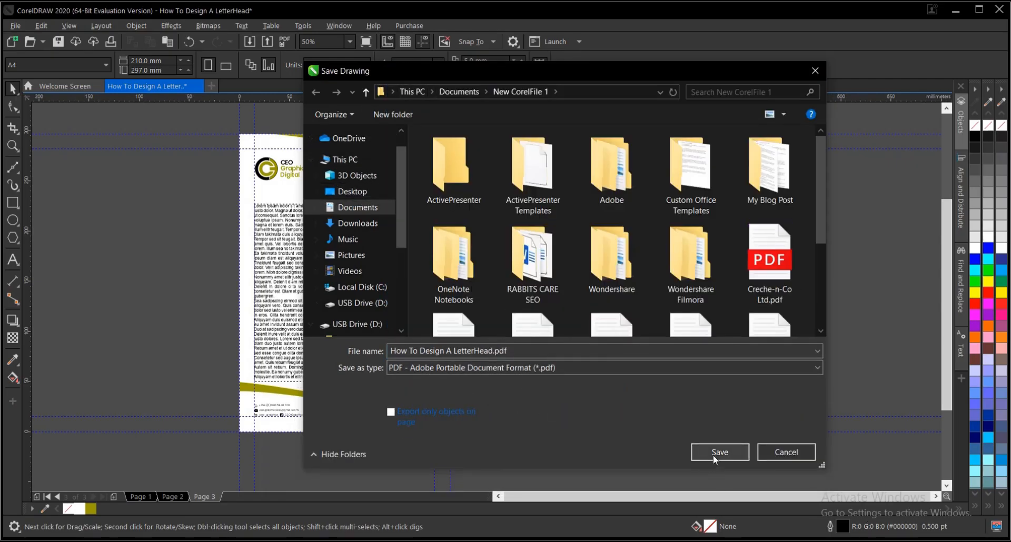
pyautogui.click(351, 191)
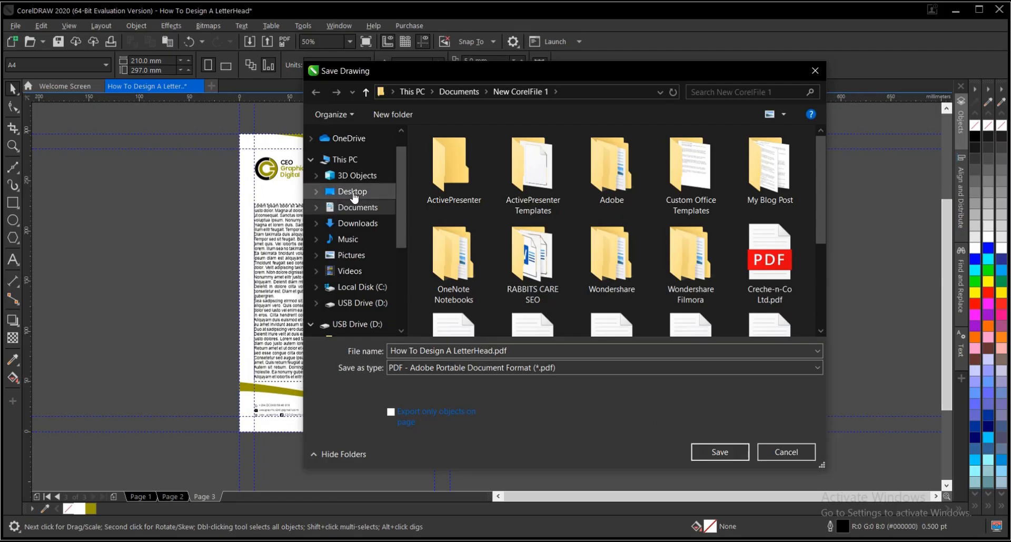
pyautogui.click(720, 452)
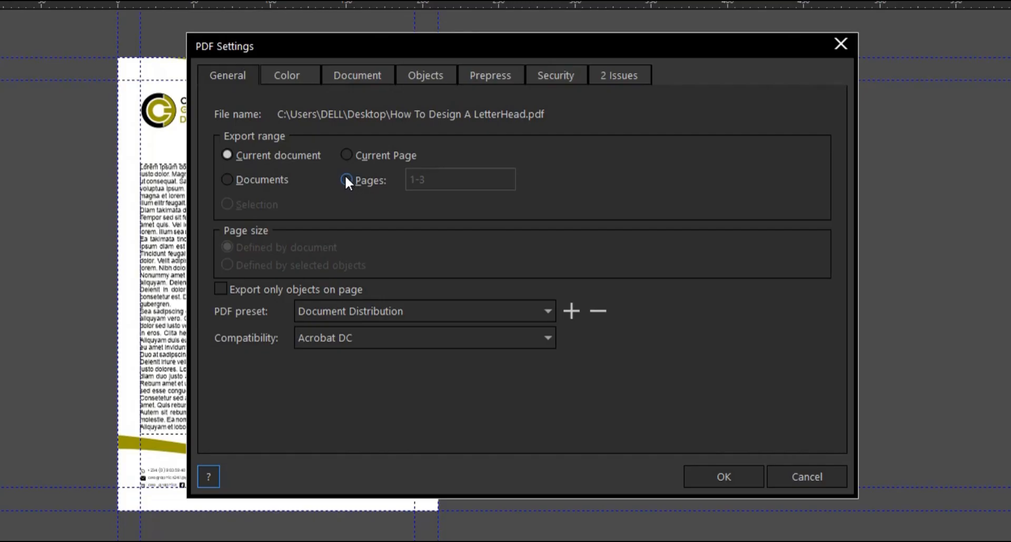
# Step: Limit the PDF export range to page 3 and complete the export
pyautogui.click(346, 181)
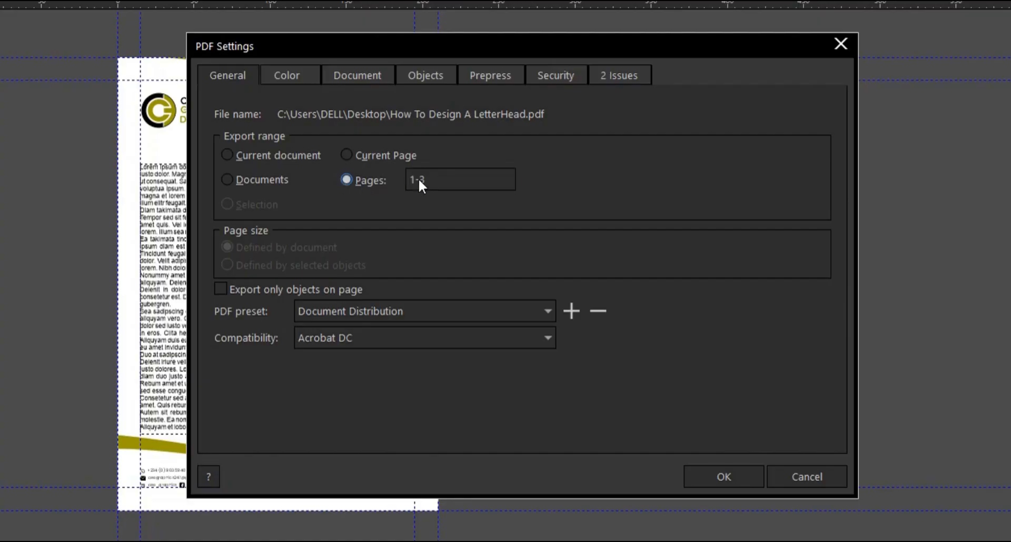
pyautogui.click(418, 180)
pyautogui.write('3')
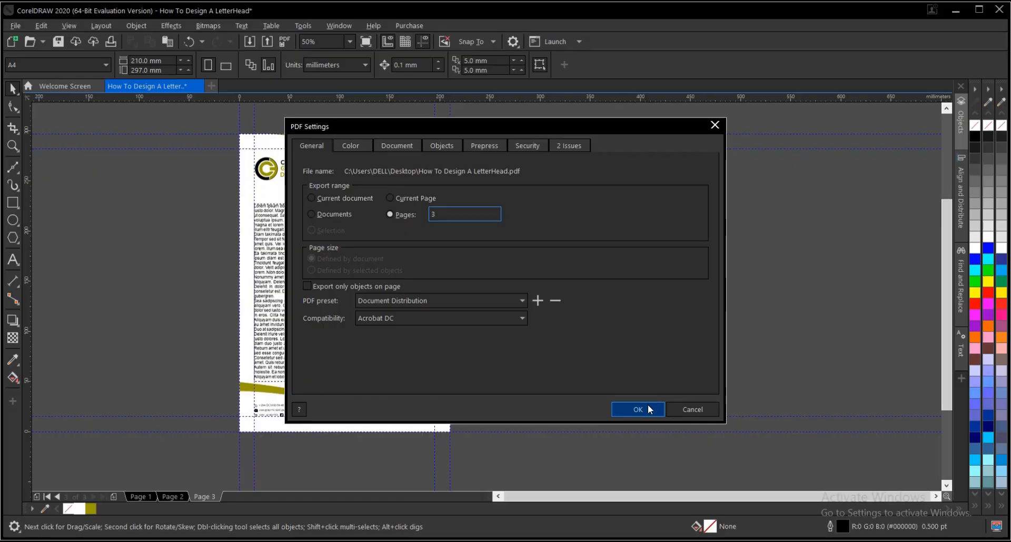
pyautogui.click(724, 477)
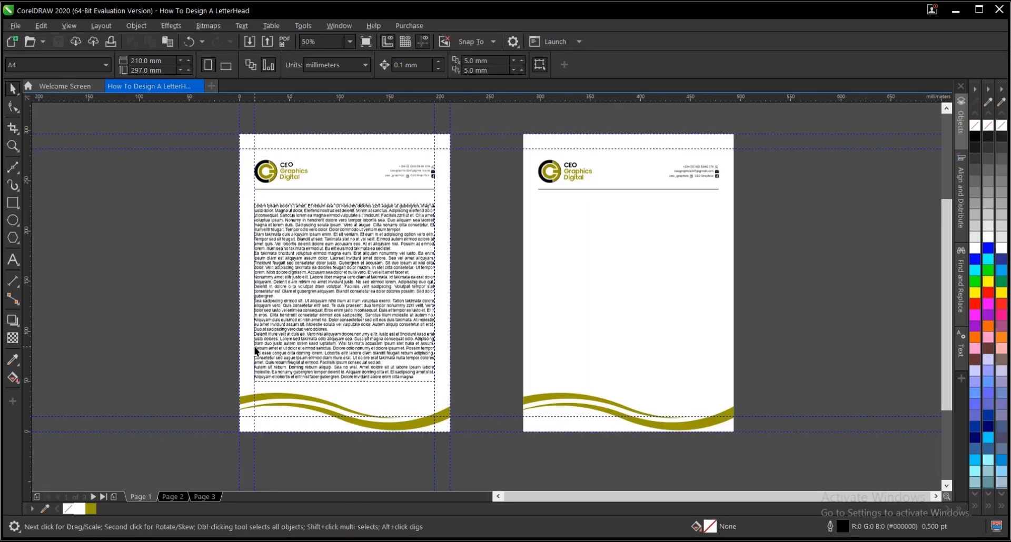